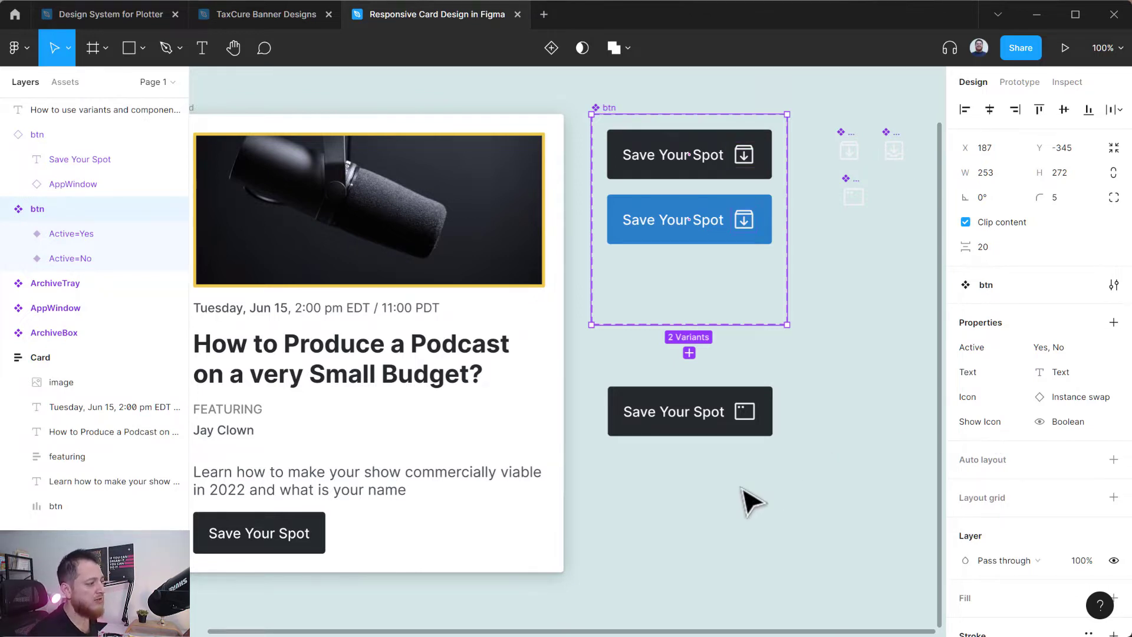
- Toggle the Active property of the standalone Save Your Spot button instance on and back off
{"action": "left_click", "coordinate": [686, 473]}
{"action": "left_click", "coordinate": [640, 406]}
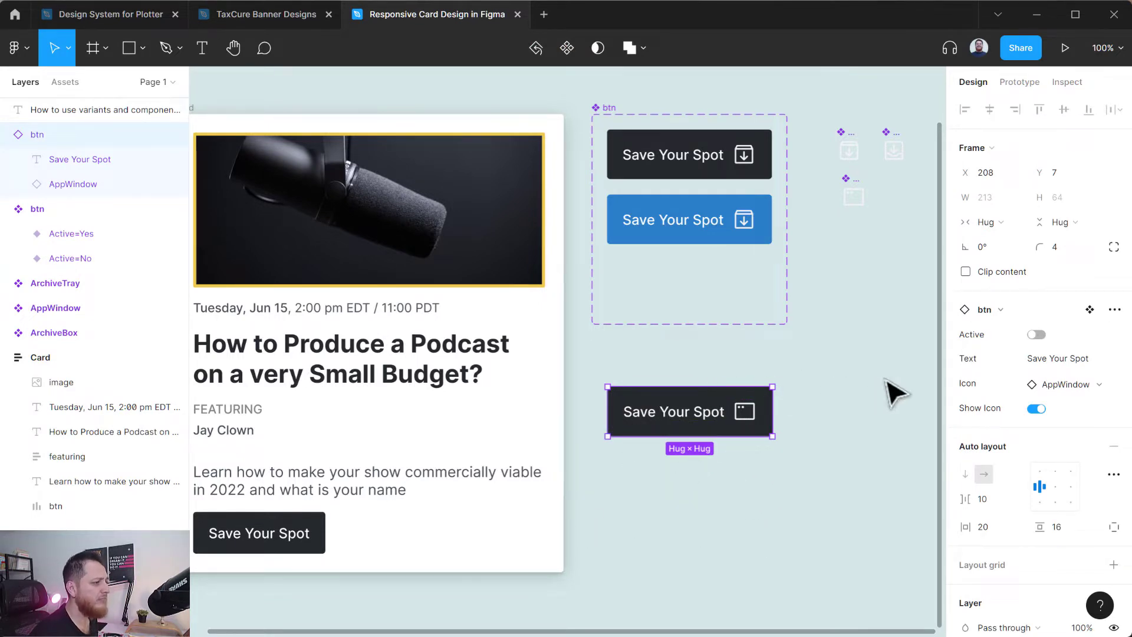
{"action": "left_click", "coordinate": [1034, 335]}
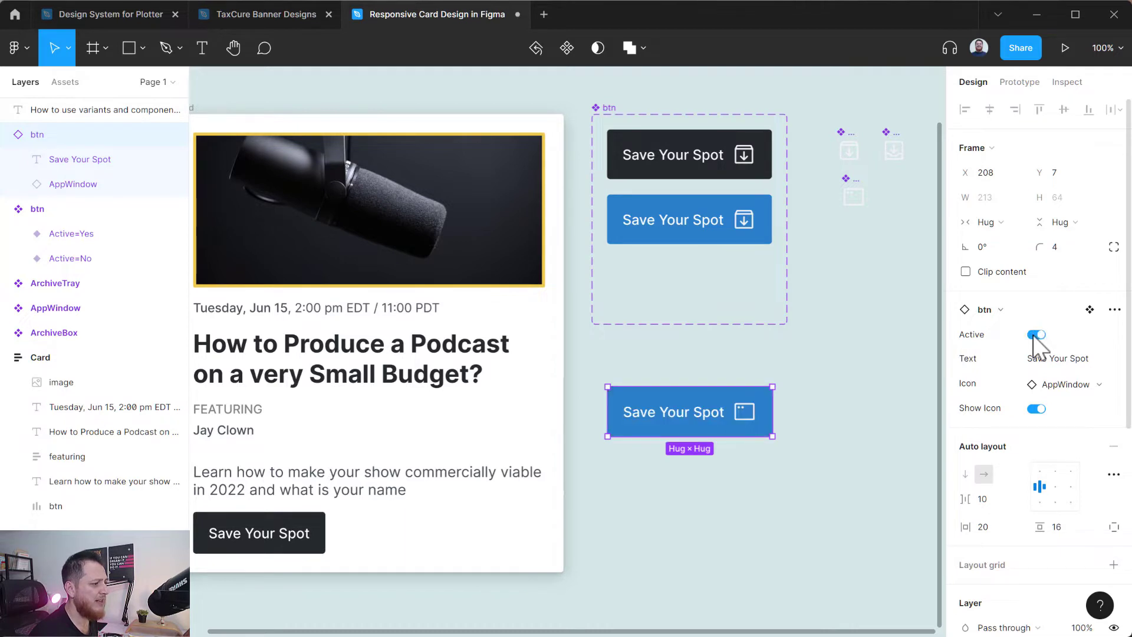
{"action": "left_click", "coordinate": [1034, 335]}
{"action": "left_click", "coordinate": [1034, 335]}
{"action": "left_click", "coordinate": [1034, 334]}
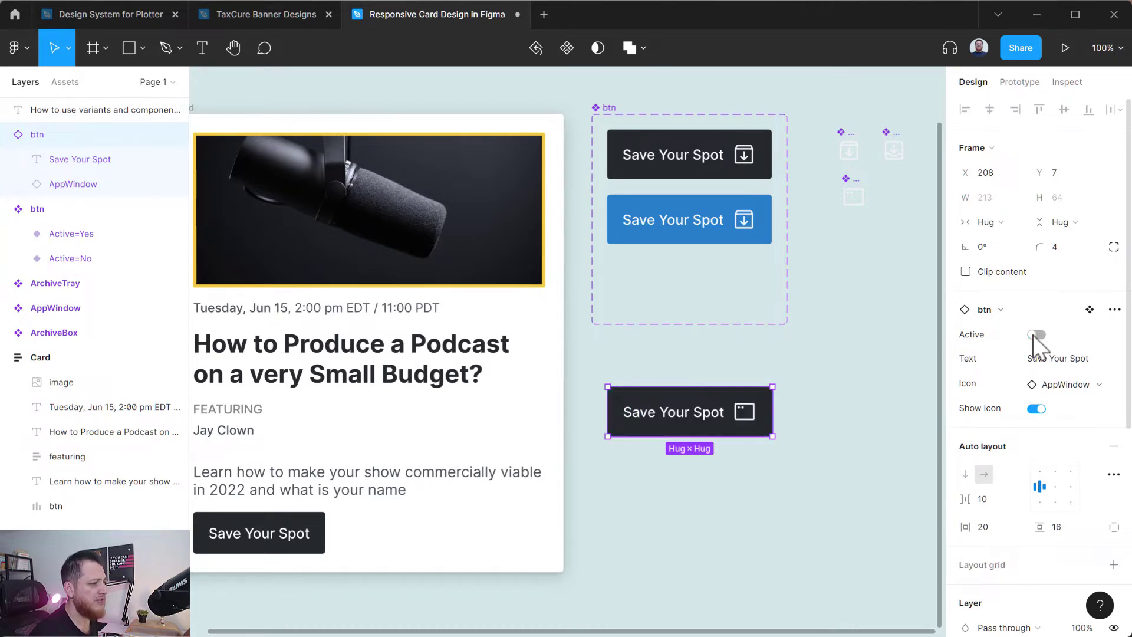
- Set the button instance's Text property to "Save my spot"
{"action": "left_click", "coordinate": [1044, 357]}
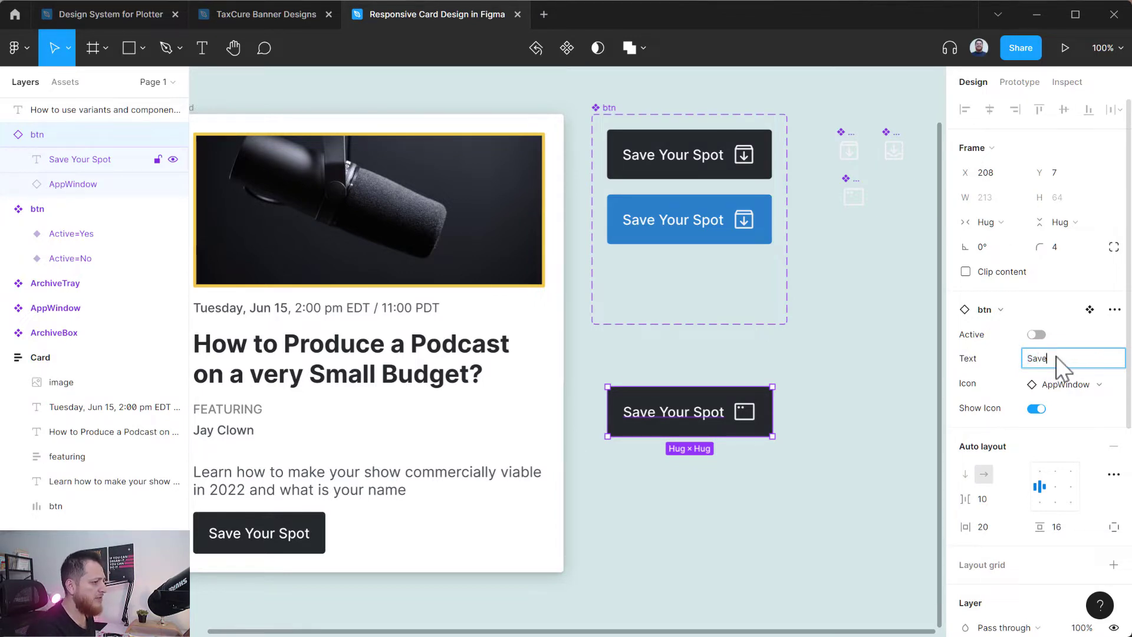
{"action": "type", "text": "Save my spot"}
{"action": "key", "text": "Return"}
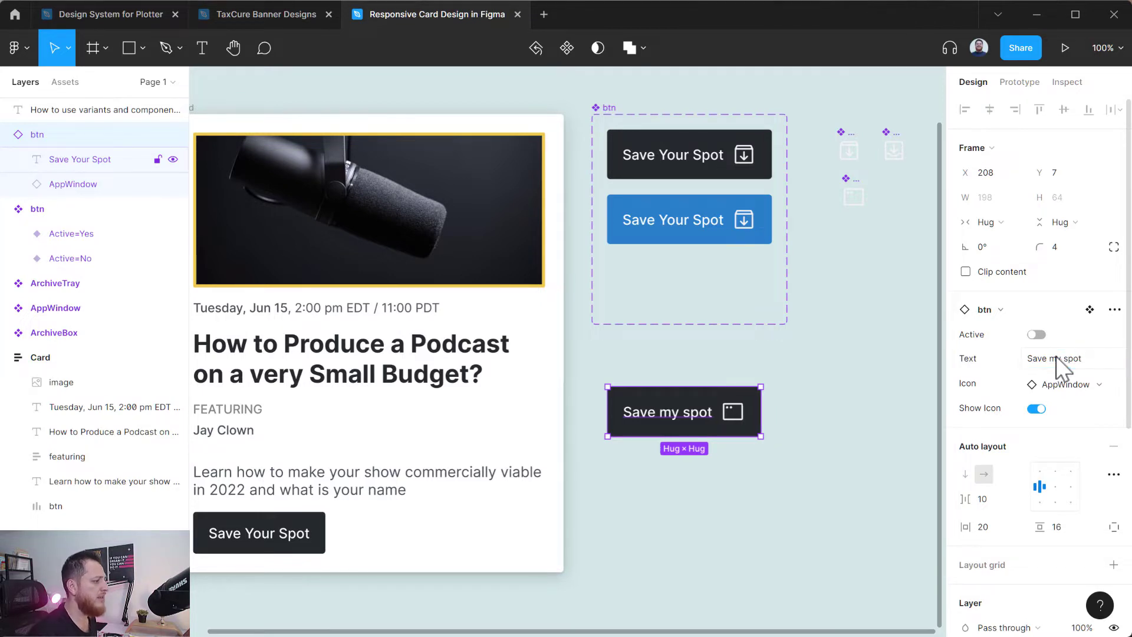
- Change the button instance's Text property to "Save Settings"
{"action": "left_click", "coordinate": [1085, 357]}
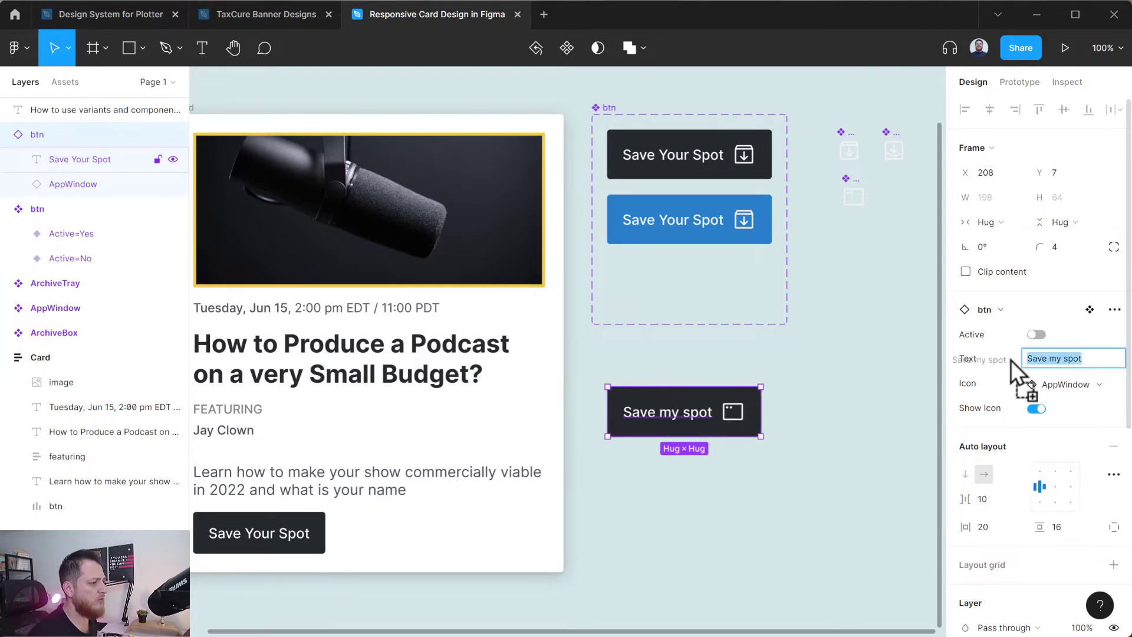
{"action": "type", "text": "SAve"}
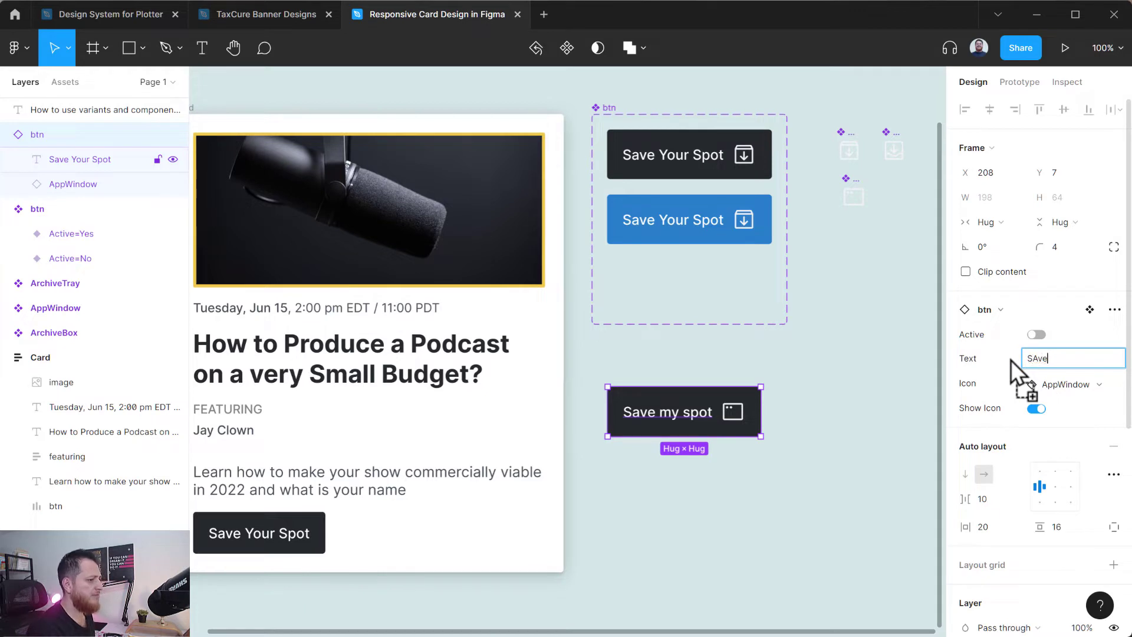
{"action": "type", "text": "e Settings"}
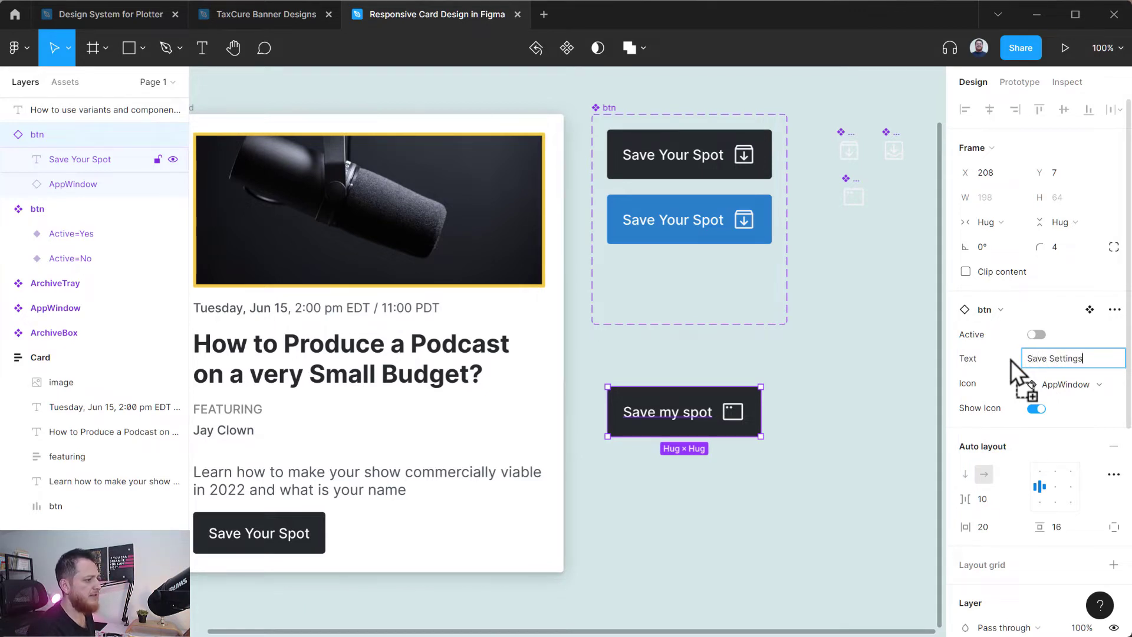
{"action": "key", "text": "Return"}
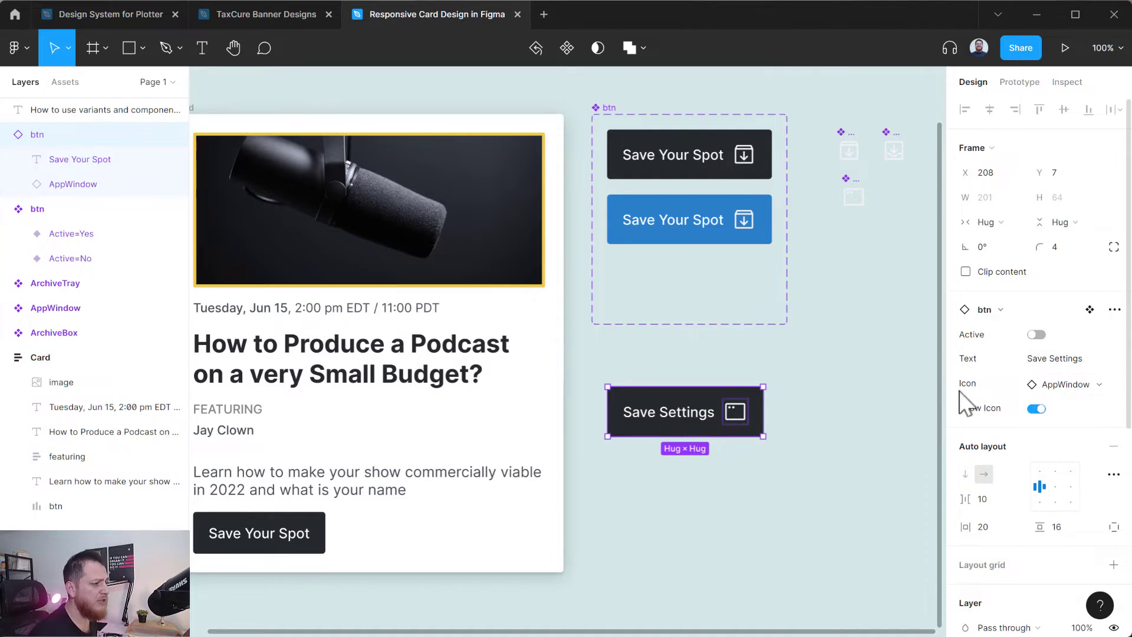
- Swap the button instance's icon to the ArchiveTray component and deselect the button
{"action": "left_click", "coordinate": [1048, 386]}
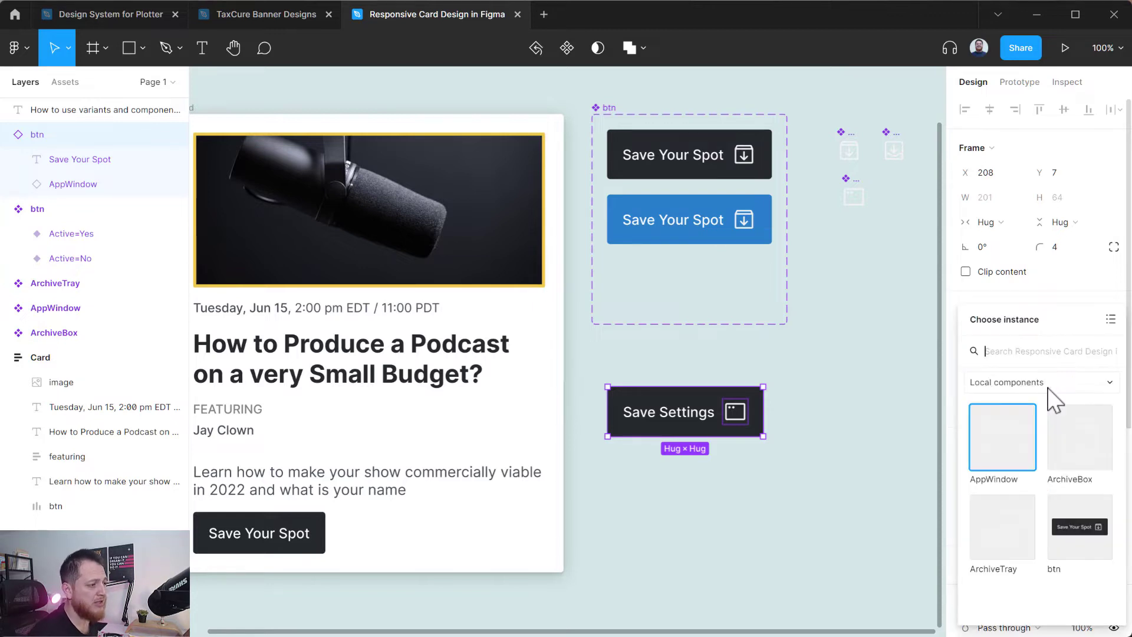
{"action": "left_click", "coordinate": [1011, 533]}
{"action": "left_click", "coordinate": [822, 519]}
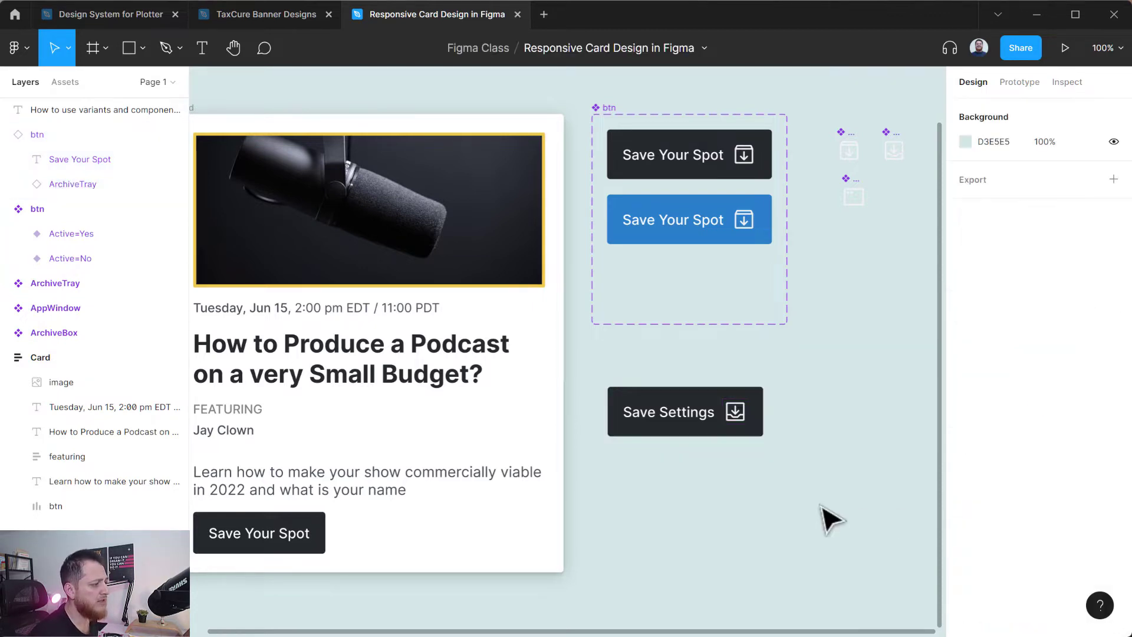
- Switch the Save Settings button's Show Icon property off and back on
{"action": "left_click", "coordinate": [684, 425]}
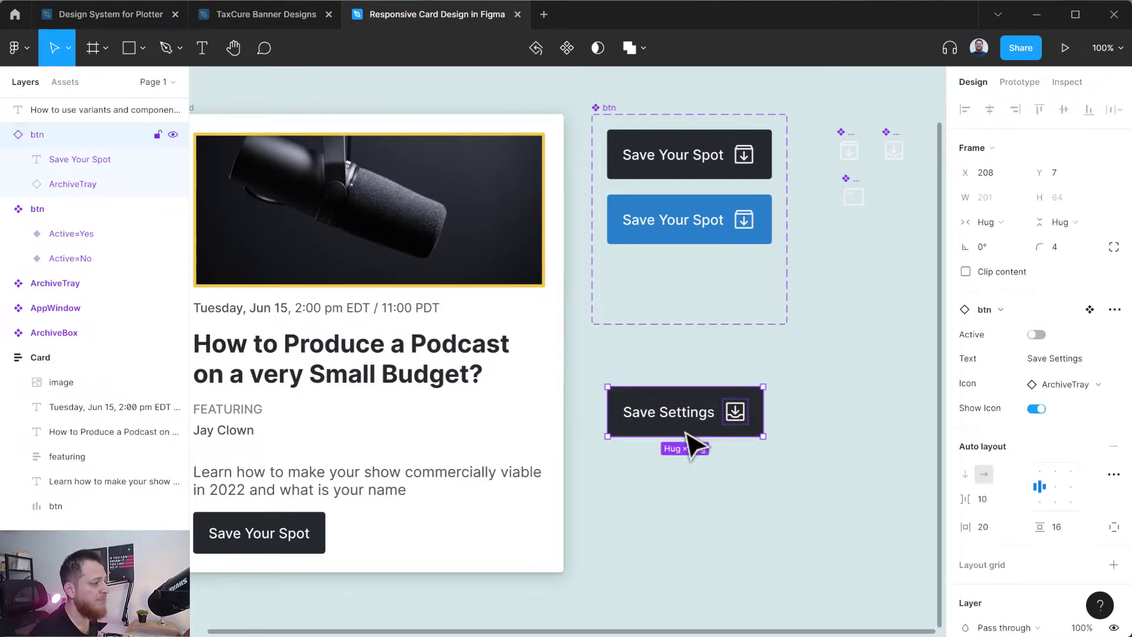
{"action": "left_click", "coordinate": [1036, 408]}
{"action": "left_click", "coordinate": [1036, 383]}
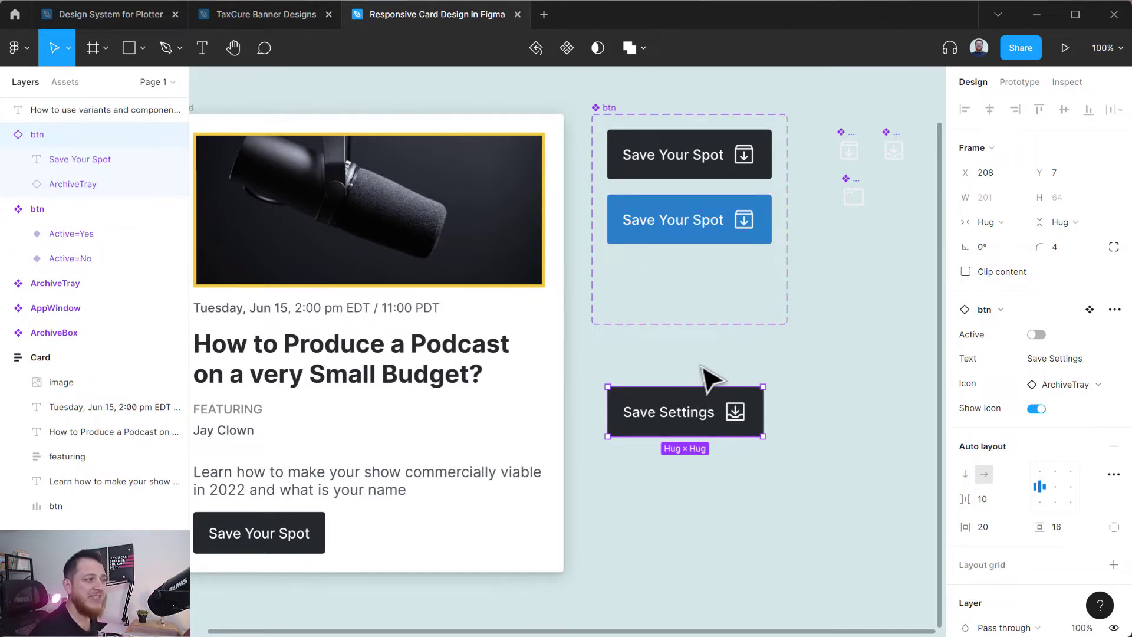
- Add a text layer reading "Save Settings" on the empty canvas beside the existing button instance
{"action": "left_click", "coordinate": [852, 380]}
{"action": "left_click_drag", "start_coordinate": [849, 379], "coordinate": [536, 373]}
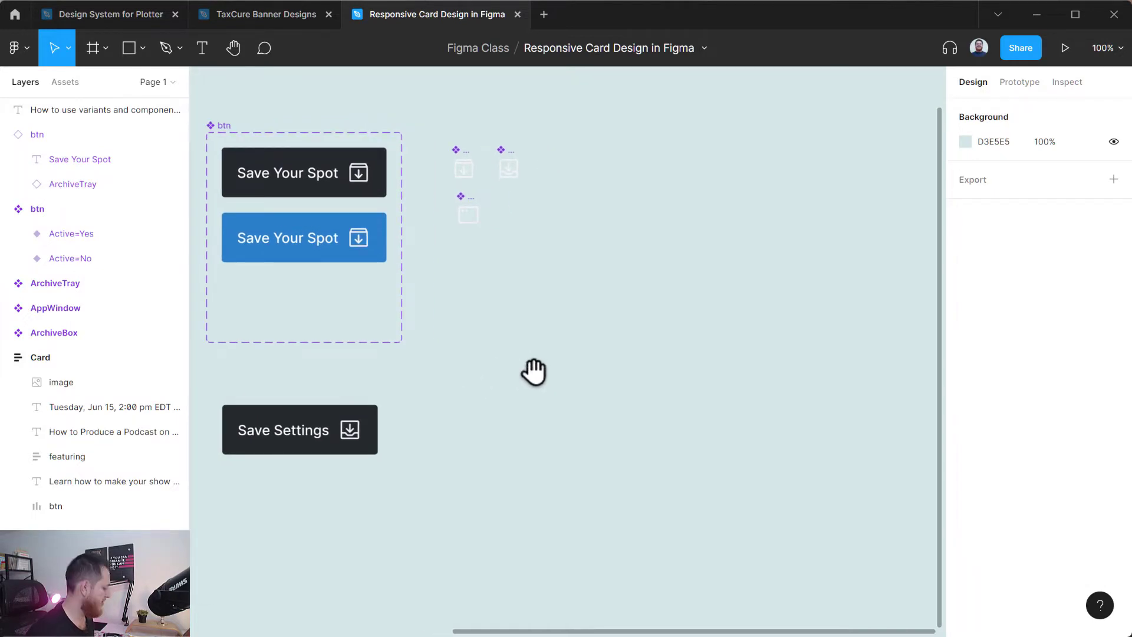
{"action": "key", "text": "t"}
{"action": "left_click", "coordinate": [534, 382]}
{"action": "type", "text": "Save Settings"}
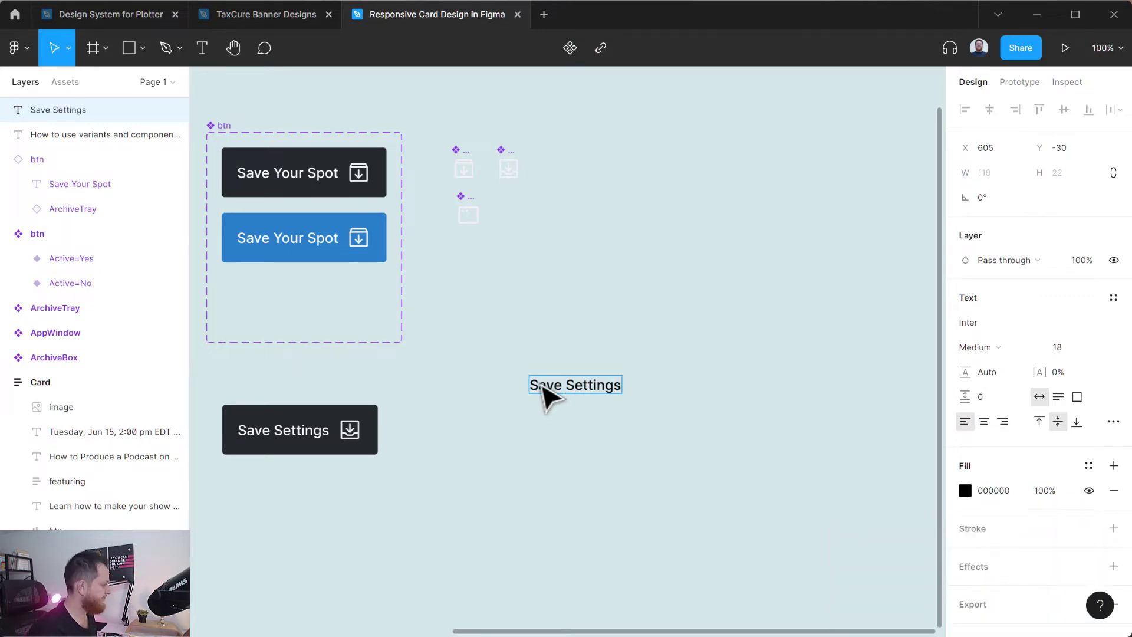
{"action": "key", "text": "Escape"}
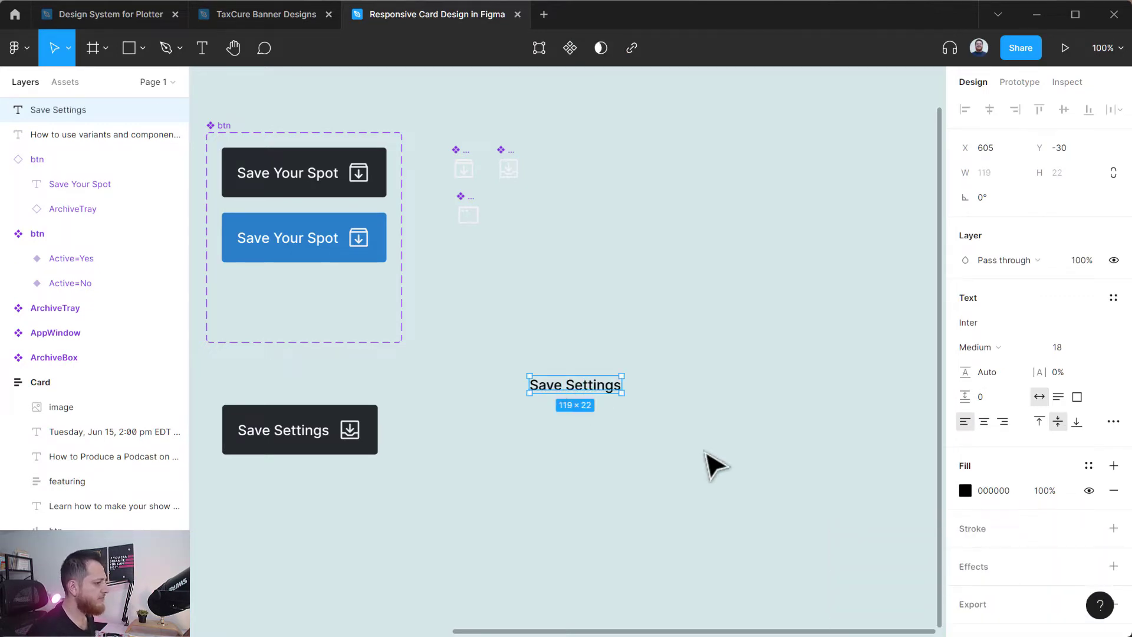
- Set the new Save Settings text's fill color to white (FFFFFF) and keep the text selected
{"action": "left_click", "coordinate": [965, 490]}
{"action": "left_click_drag", "start_coordinate": [833, 379], "coordinate": [740, 245]}
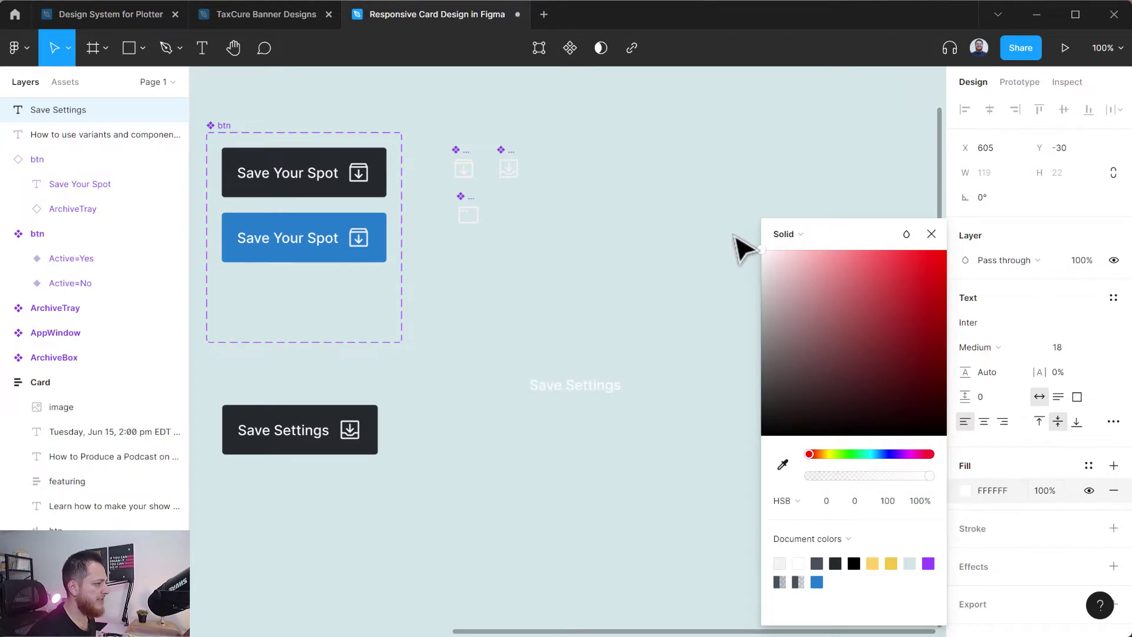
{"action": "left_click", "coordinate": [931, 234]}
{"action": "left_click", "coordinate": [911, 263]}
{"action": "left_click_drag", "start_coordinate": [487, 338], "coordinate": [663, 447]}
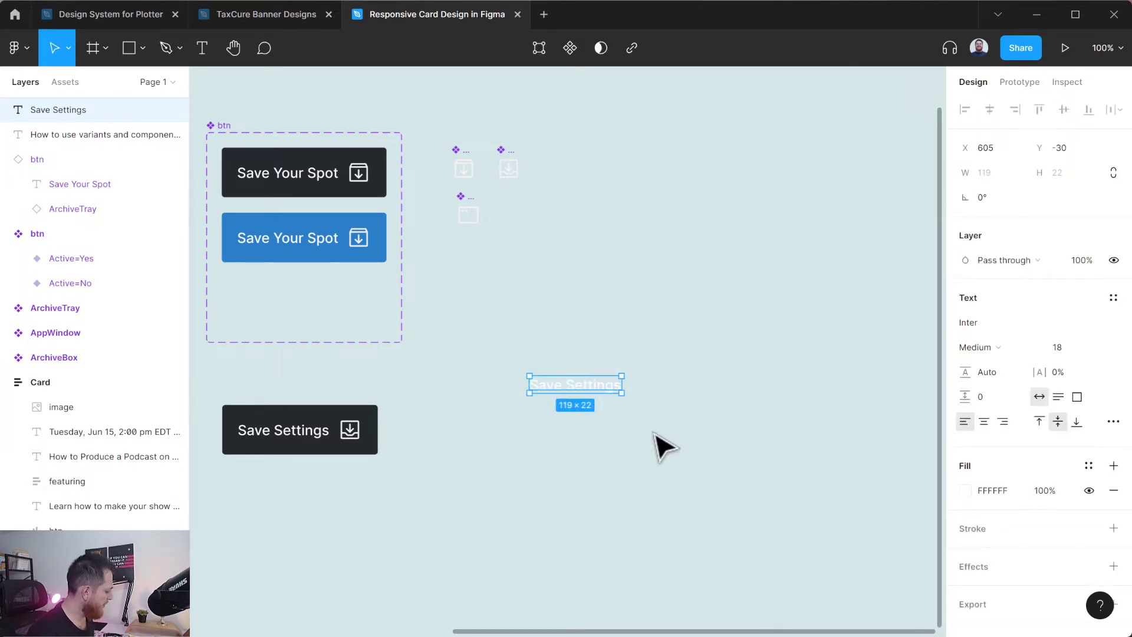
- Wrap the text in an auto layout frame and give the frame a dark 26292D fill from the document colors
{"action": "key", "text": "shift+a"}
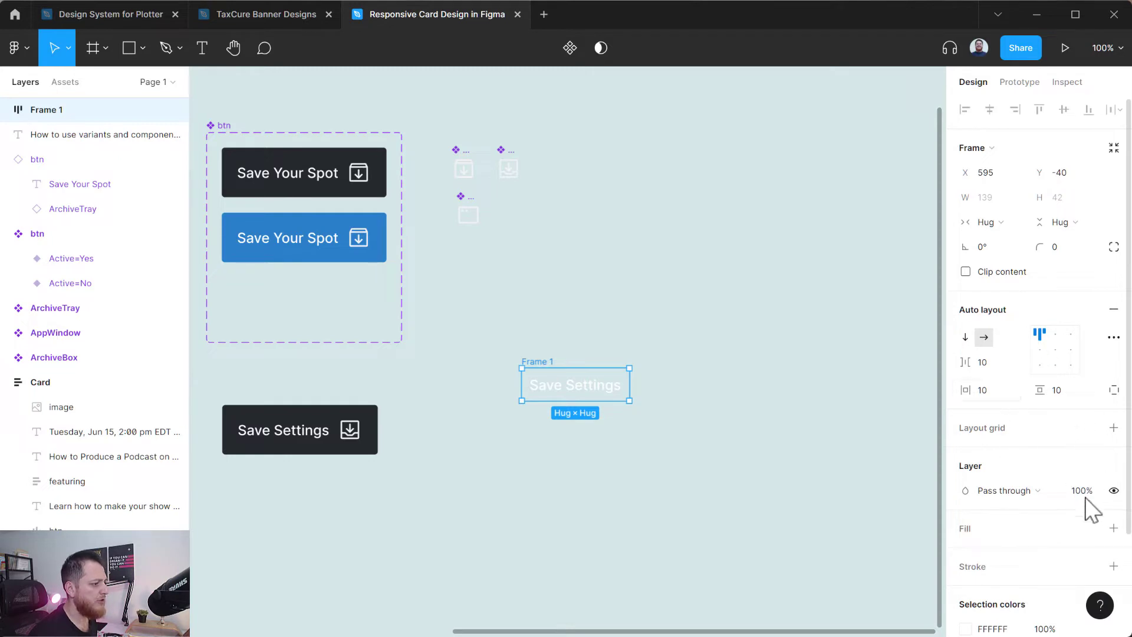
{"action": "left_click", "coordinate": [1112, 528]}
{"action": "left_click", "coordinate": [965, 552]}
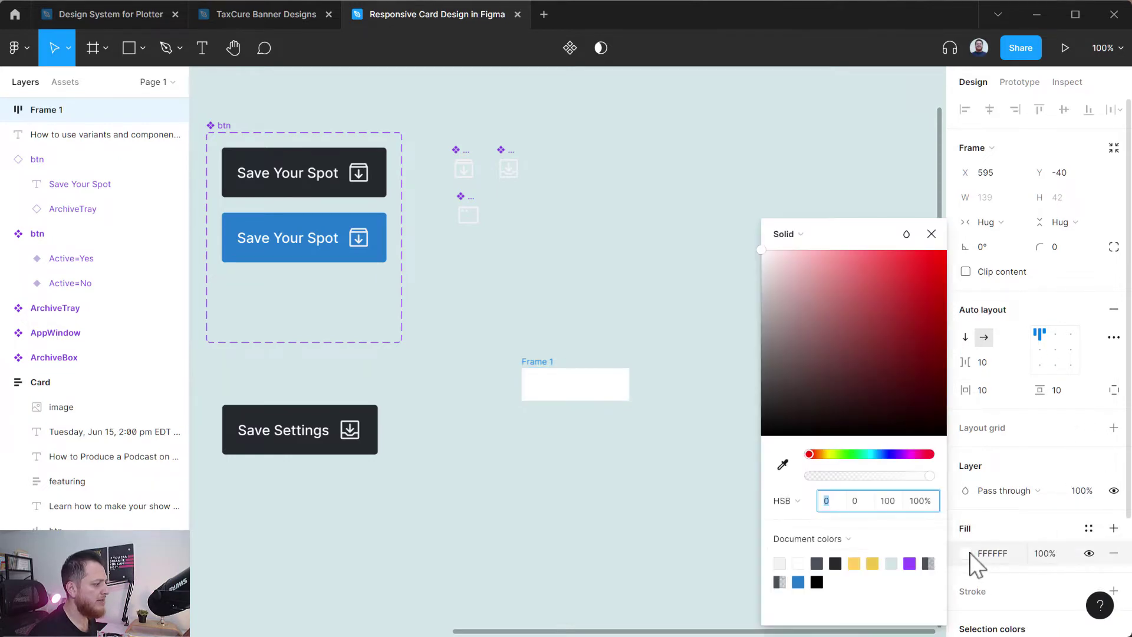
{"action": "left_click", "coordinate": [834, 562]}
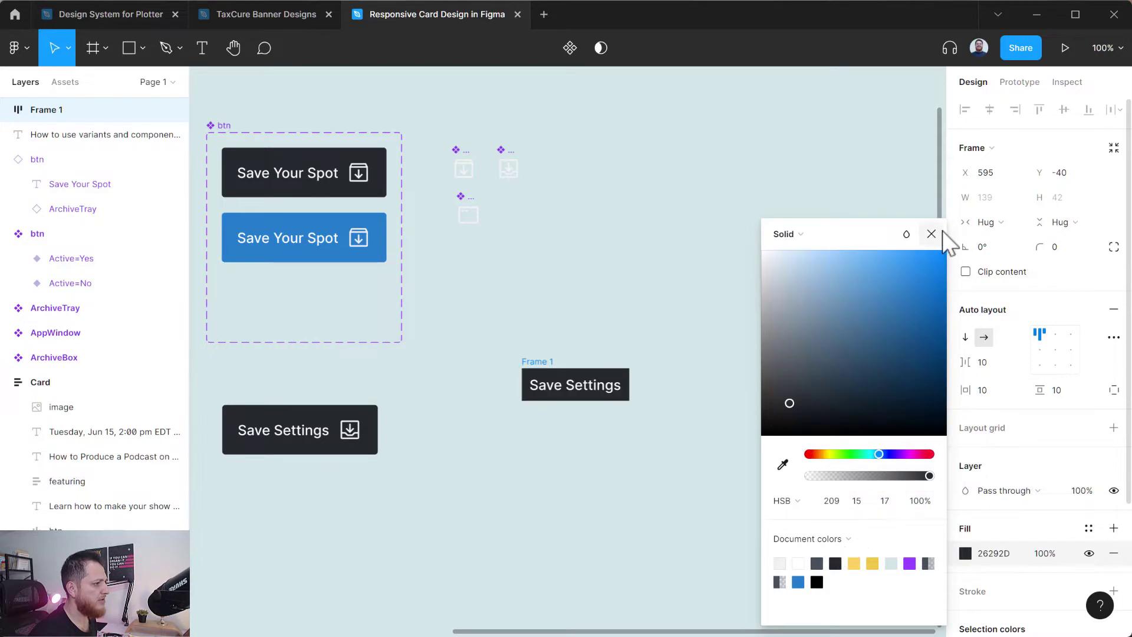
{"action": "left_click", "coordinate": [939, 231]}
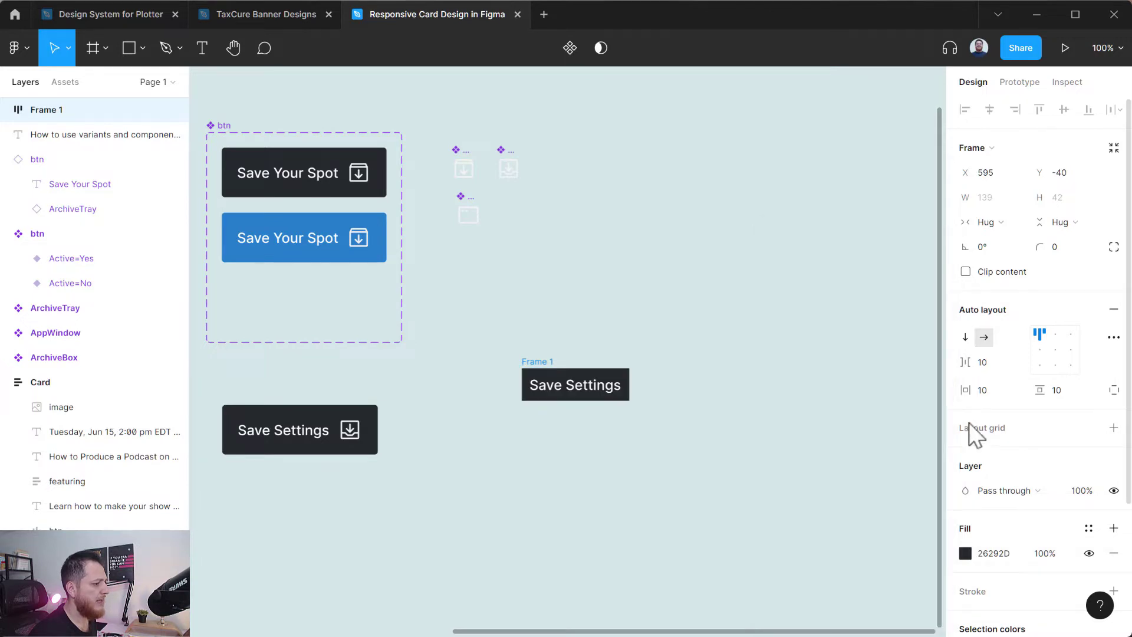
- Set the frame's vertical padding to 16 and its horizontal padding first to 16, finally to 24
{"action": "left_click", "coordinate": [988, 390]}
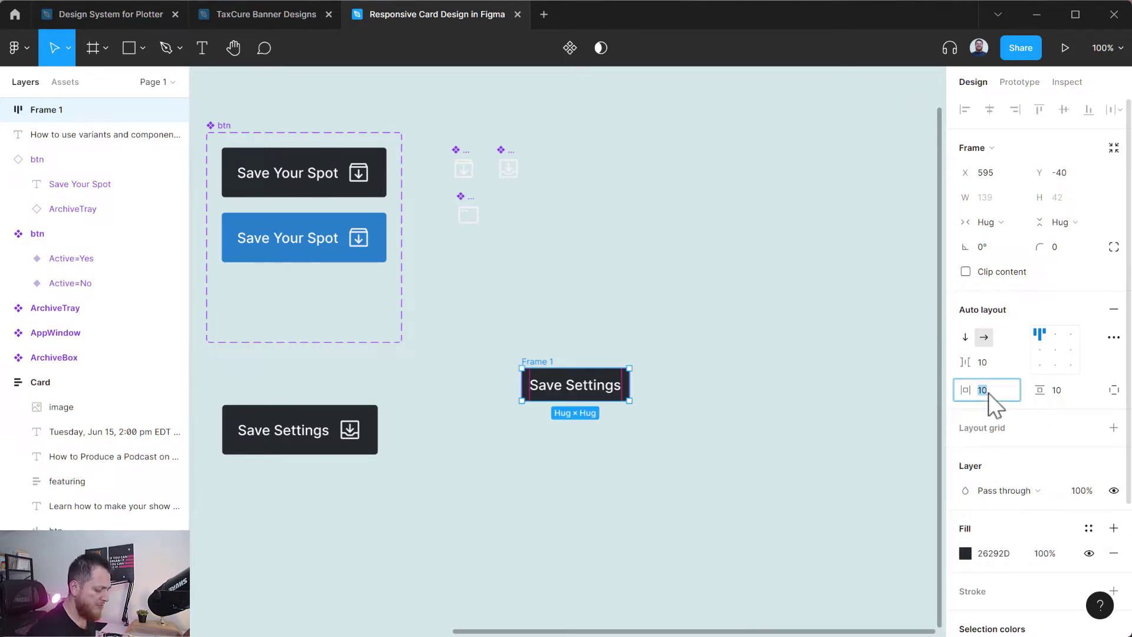
{"action": "type", "text": "16"}
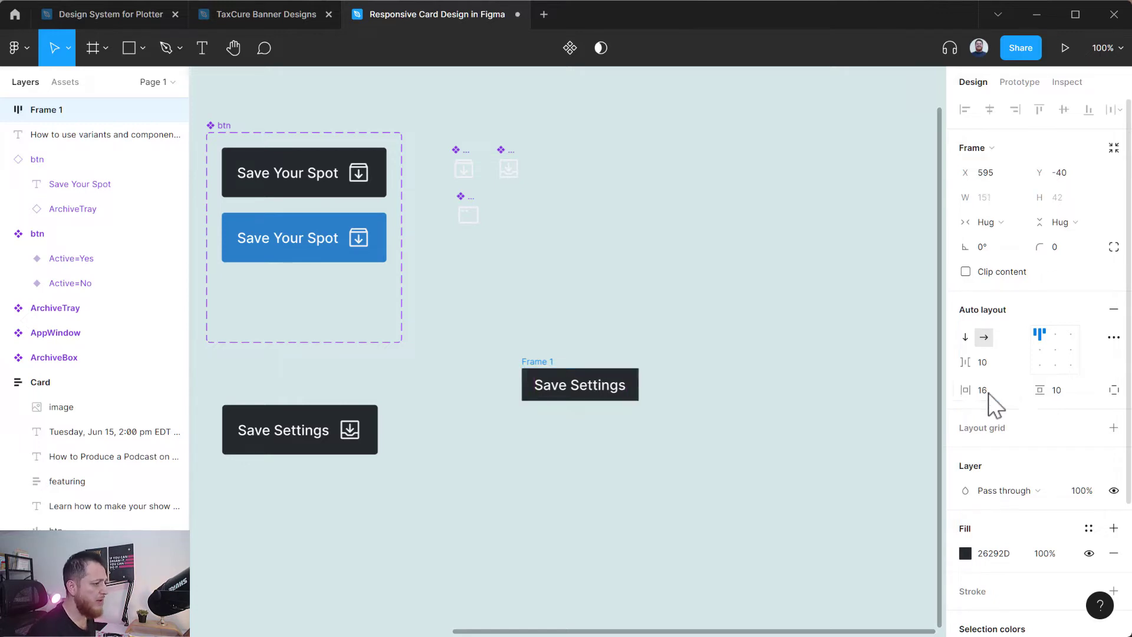
{"action": "left_click", "coordinate": [1047, 390]}
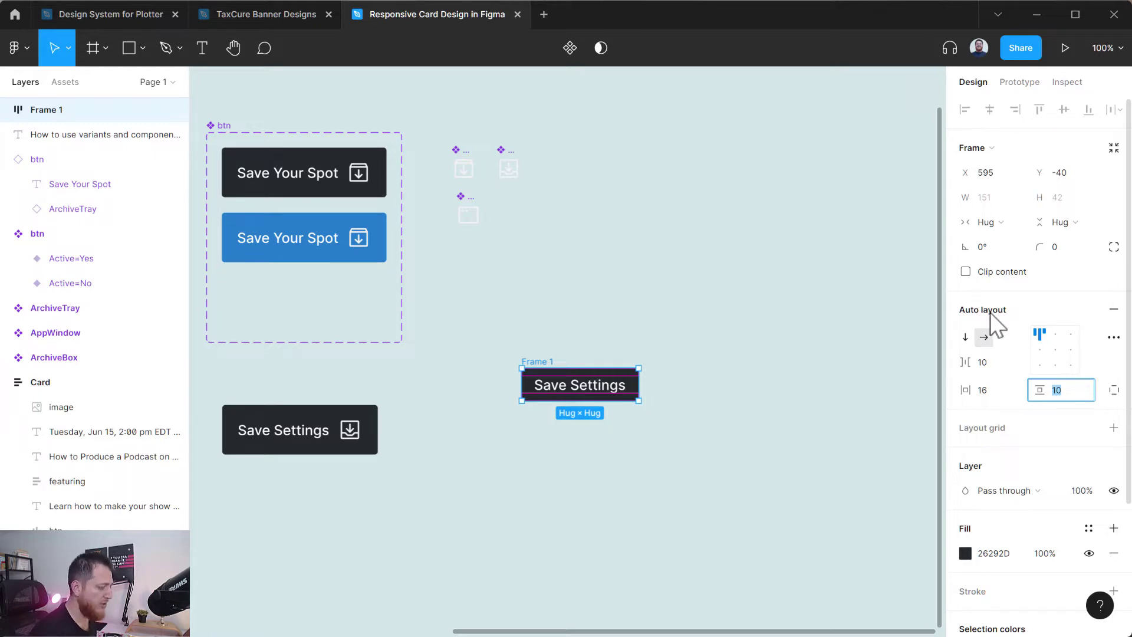
{"action": "type", "text": "16"}
{"action": "key", "text": "Return"}
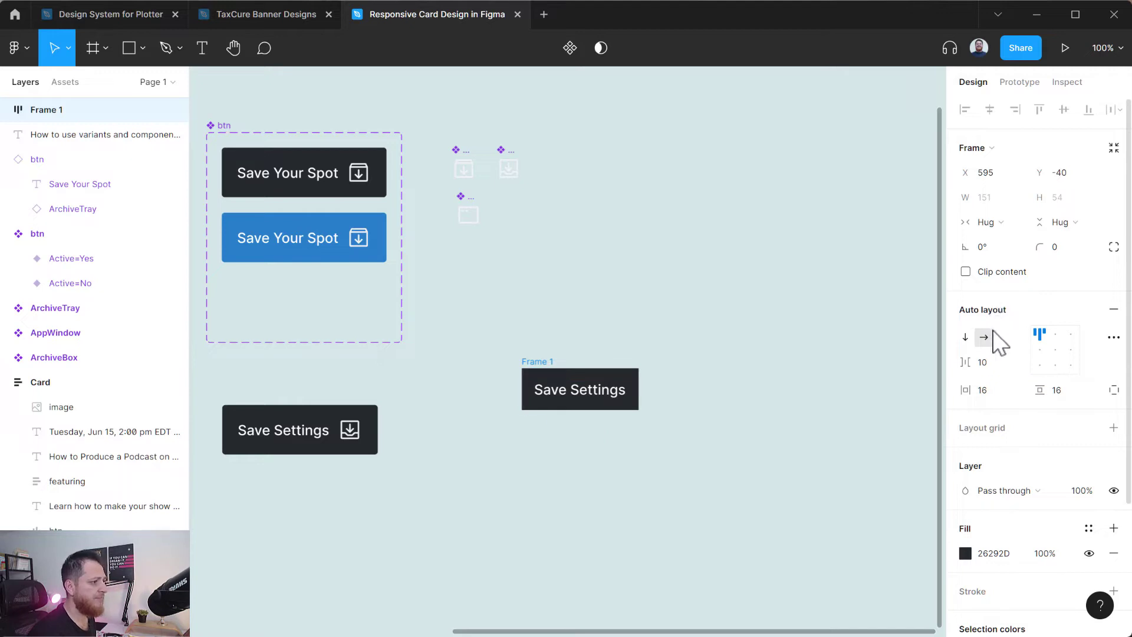
{"action": "left_click", "coordinate": [981, 391]}
{"action": "type", "text": "24"}
{"action": "key", "text": "Return"}
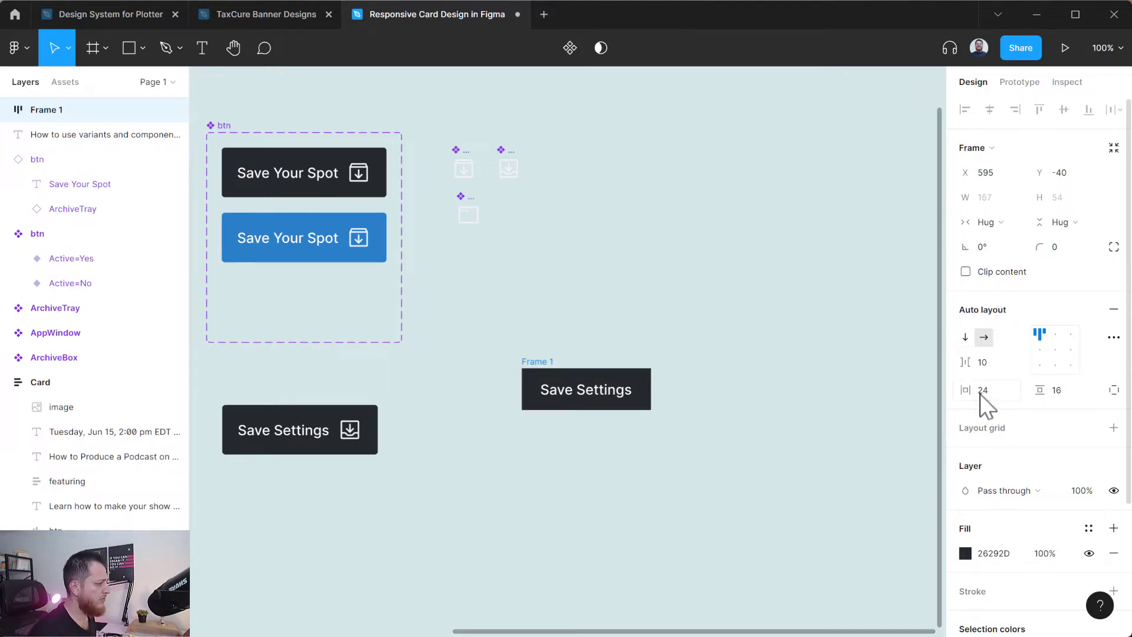
- Round the button frame's corners with a radius of 4 and deselect it
{"action": "left_click", "coordinate": [1060, 248]}
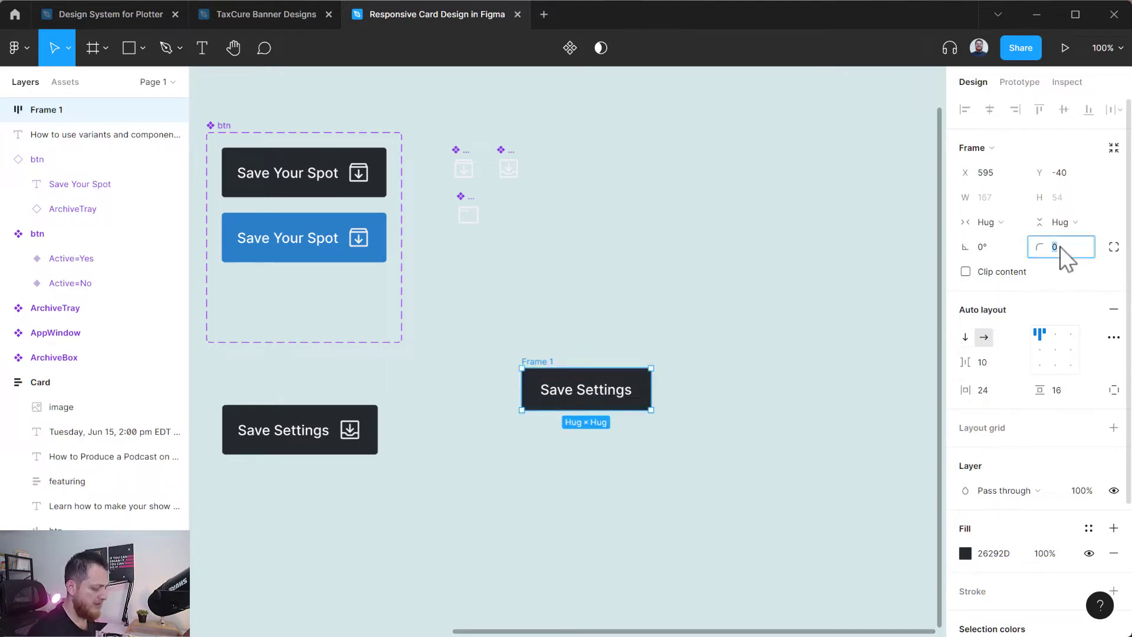
{"action": "type", "text": "4"}
{"action": "key", "text": "Return"}
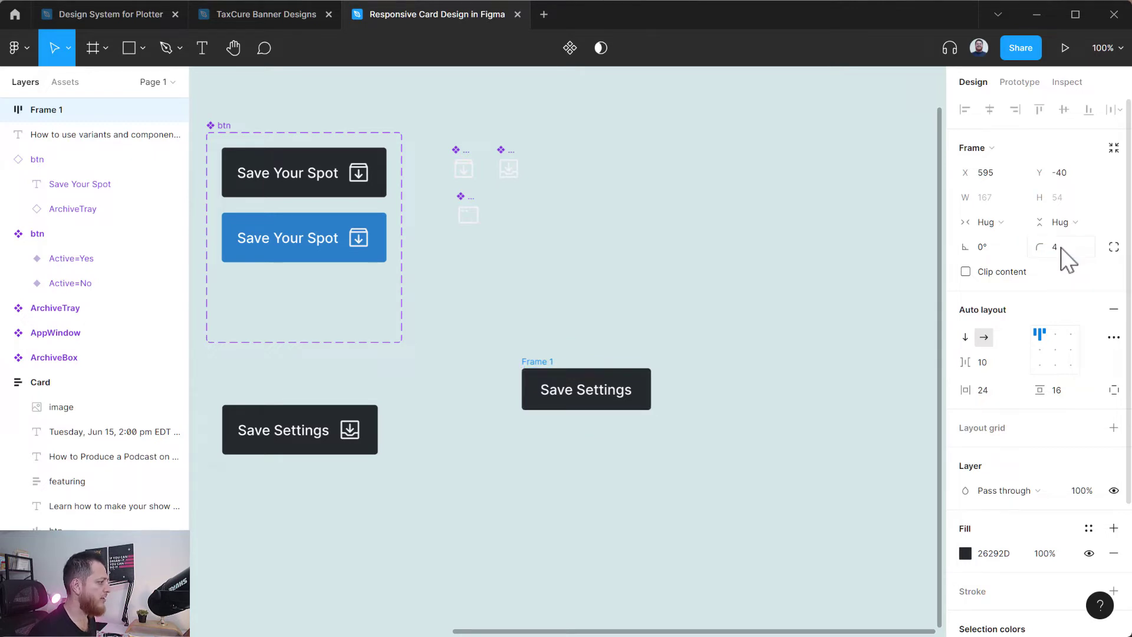
{"action": "left_click", "coordinate": [1056, 248]}
{"action": "left_click", "coordinate": [781, 399]}
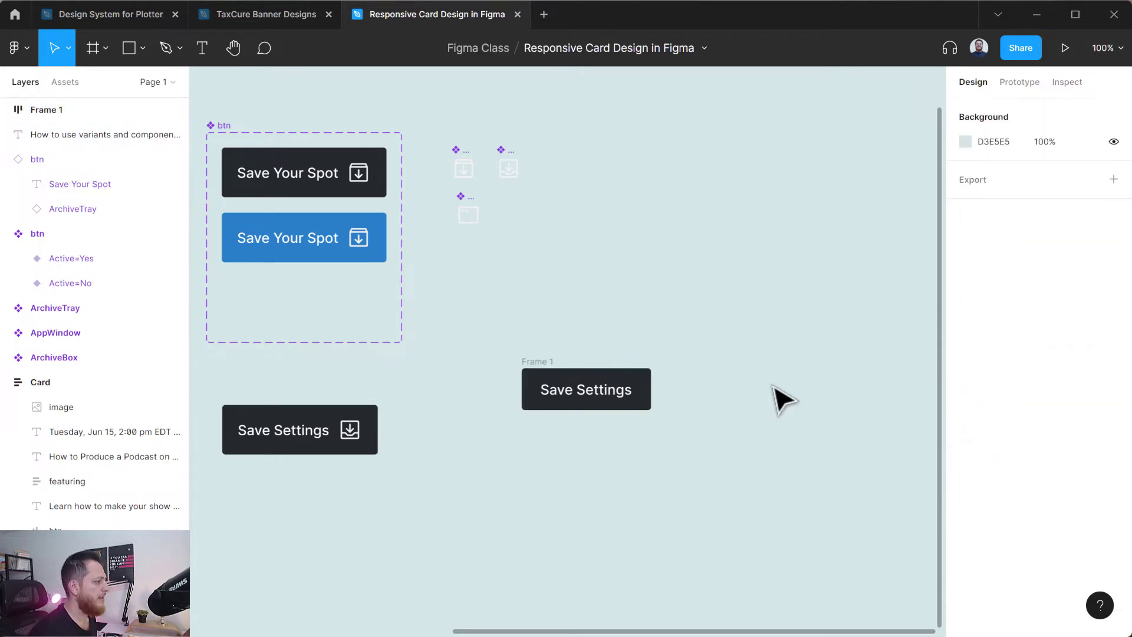
- Duplicate the AppWindow icon component and place the copy inside the new button frame after the Save Settings text
{"action": "double_click", "coordinate": [616, 398]}
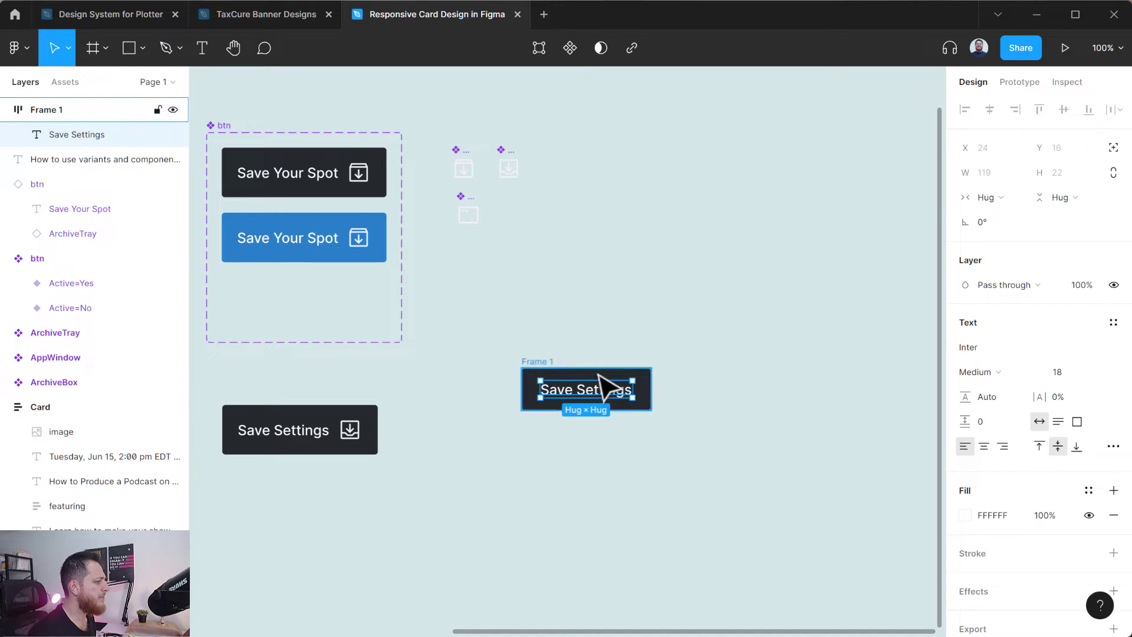
{"action": "left_click", "coordinate": [544, 370]}
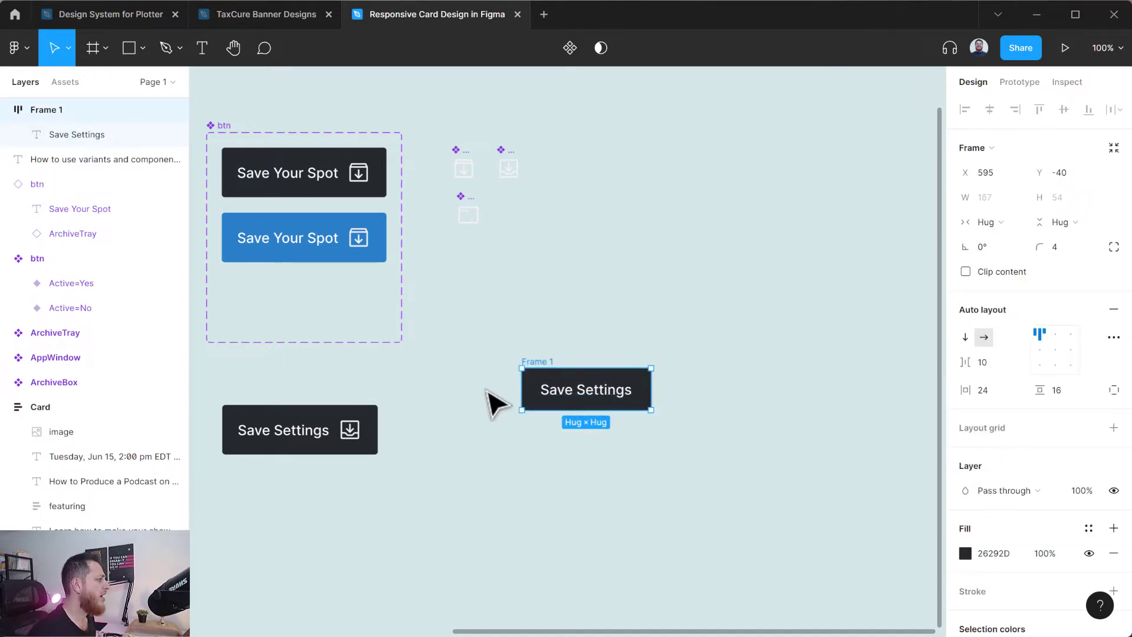
{"action": "left_click", "coordinate": [471, 219]}
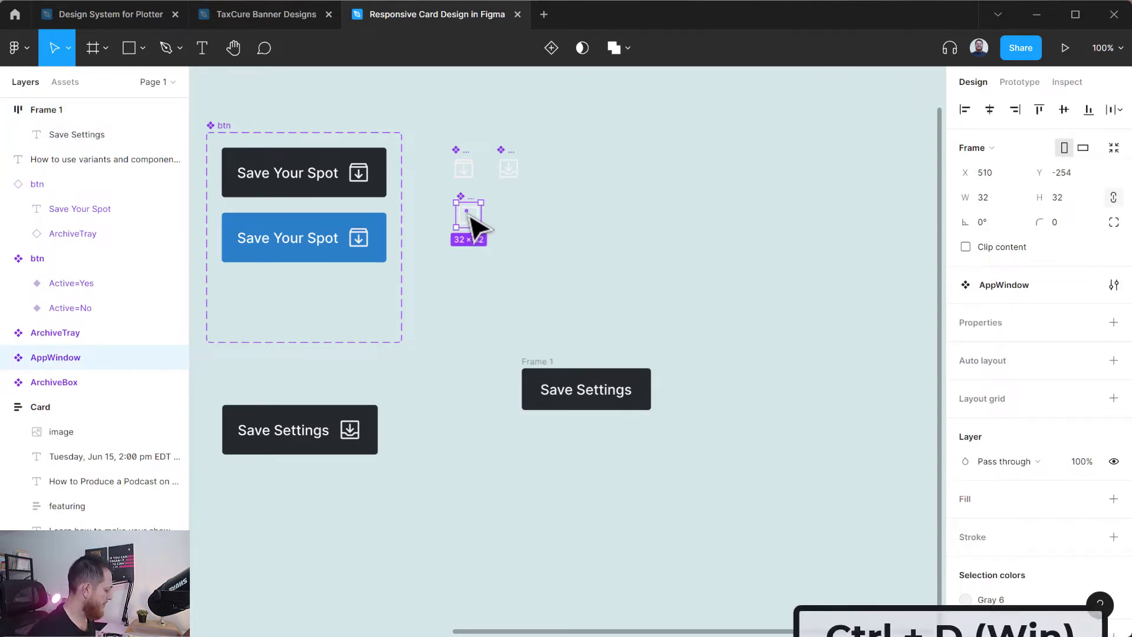
{"action": "key", "text": "ctrl+d"}
{"action": "left_click_drag", "start_coordinate": [470, 215], "coordinate": [635, 392]}
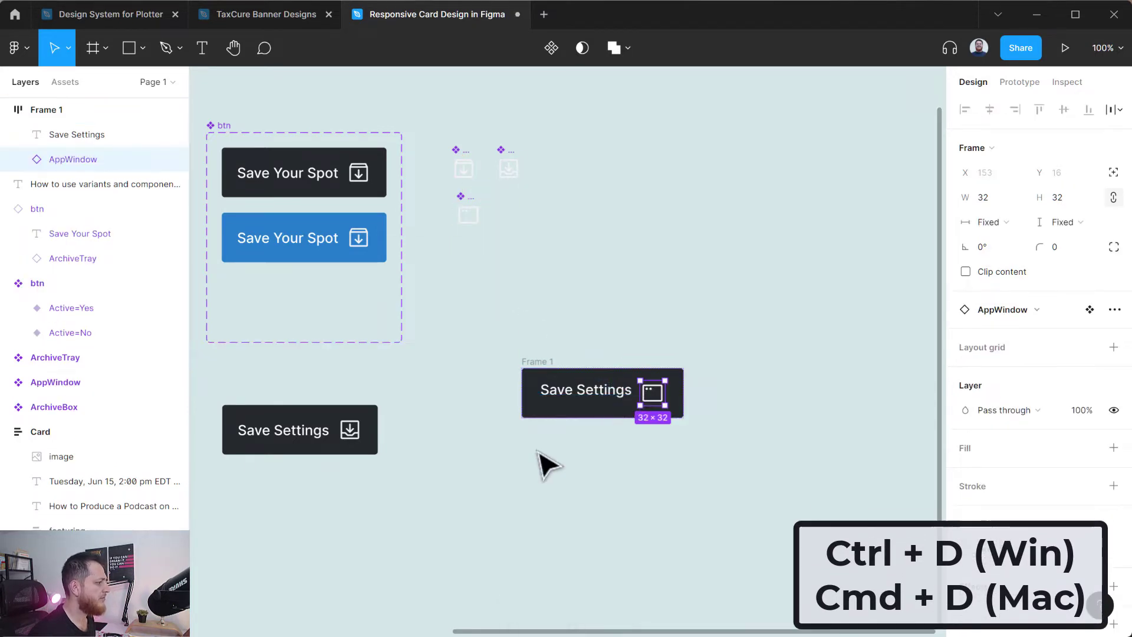
{"action": "left_click", "coordinate": [531, 470]}
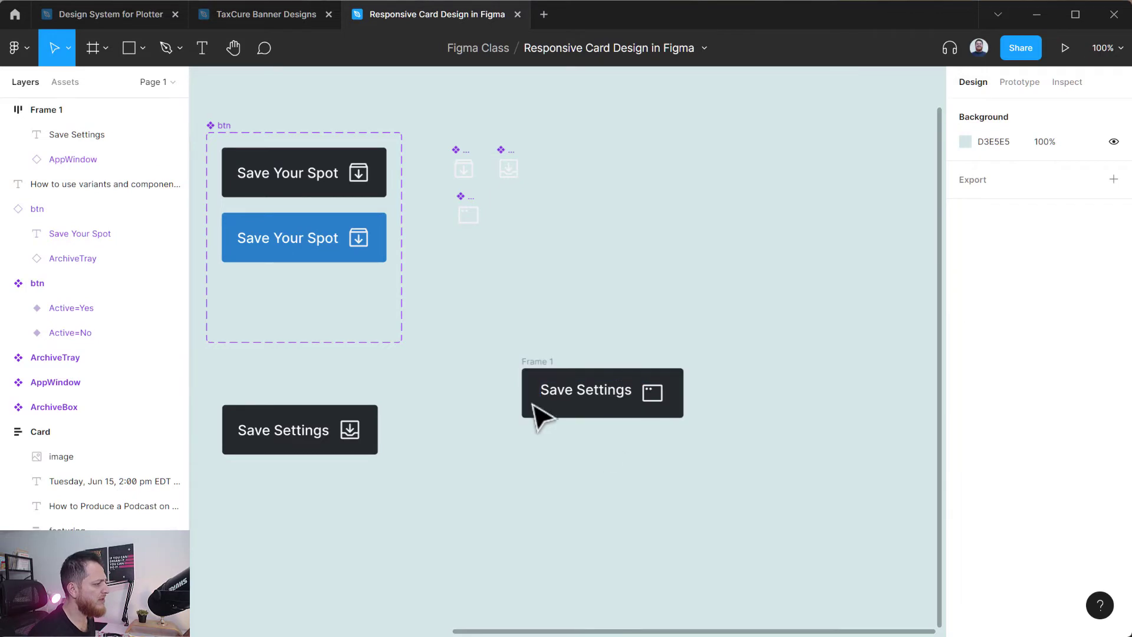
- Align the contents of the new button's auto layout frame to left center
{"action": "left_click", "coordinate": [536, 374]}
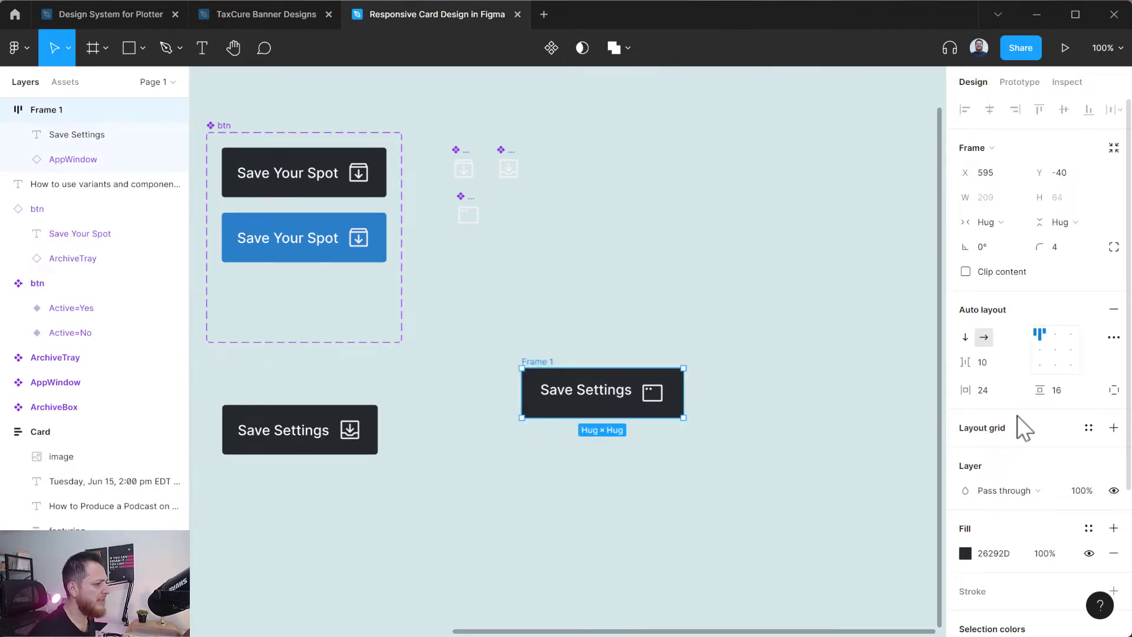
{"action": "left_click", "coordinate": [1039, 351]}
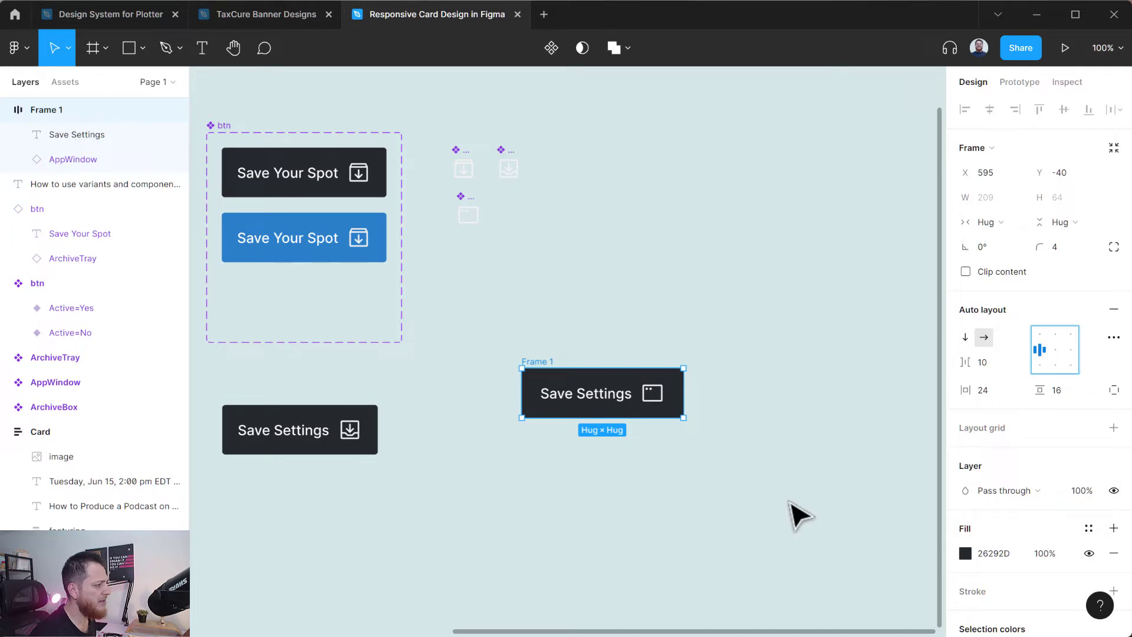
{"action": "left_click", "coordinate": [661, 509]}
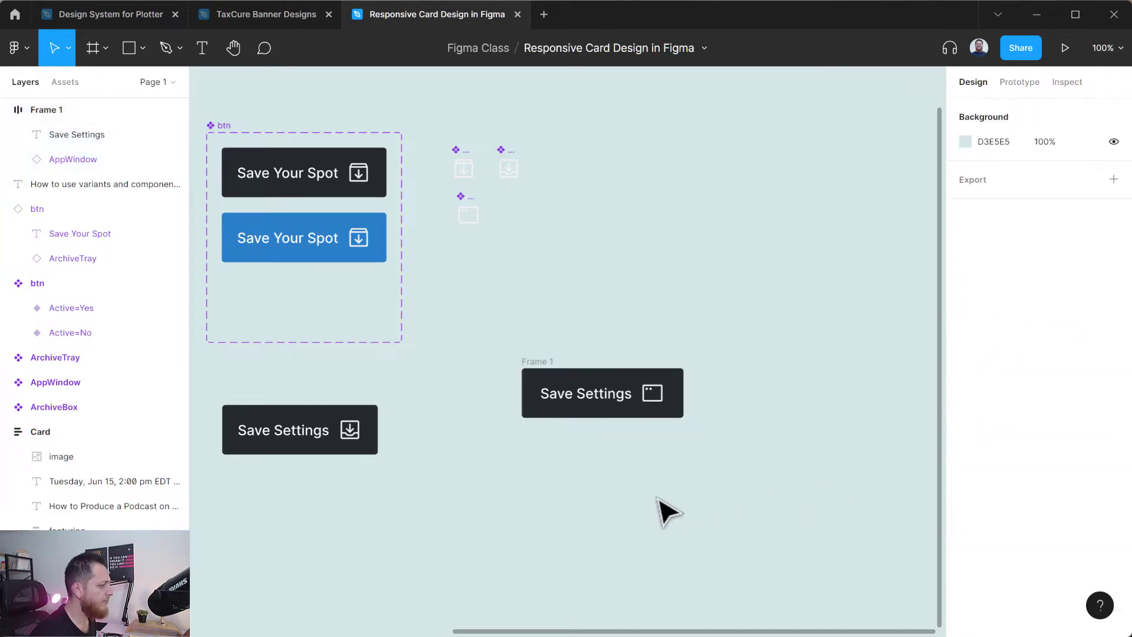
- Rename the new button frame as Button and leave it selected
{"action": "left_click", "coordinate": [553, 369]}
{"action": "double_click", "coordinate": [549, 361]}
{"action": "type", "text": "Button"}
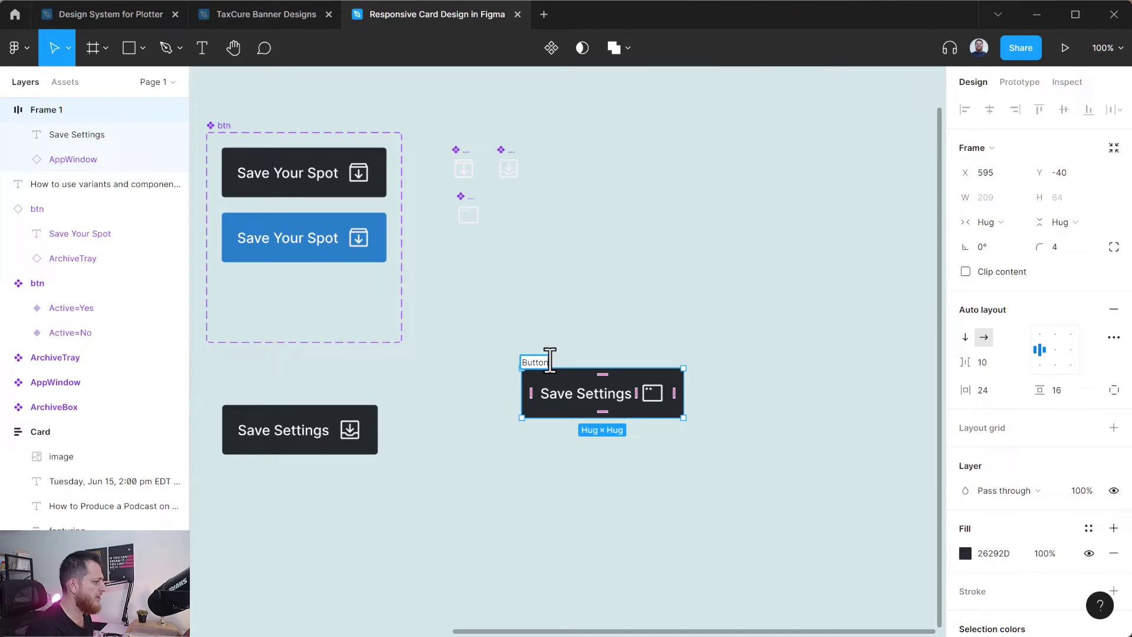
{"action": "key", "text": "Return"}
{"action": "left_click", "coordinate": [500, 366]}
{"action": "left_click", "coordinate": [527, 368]}
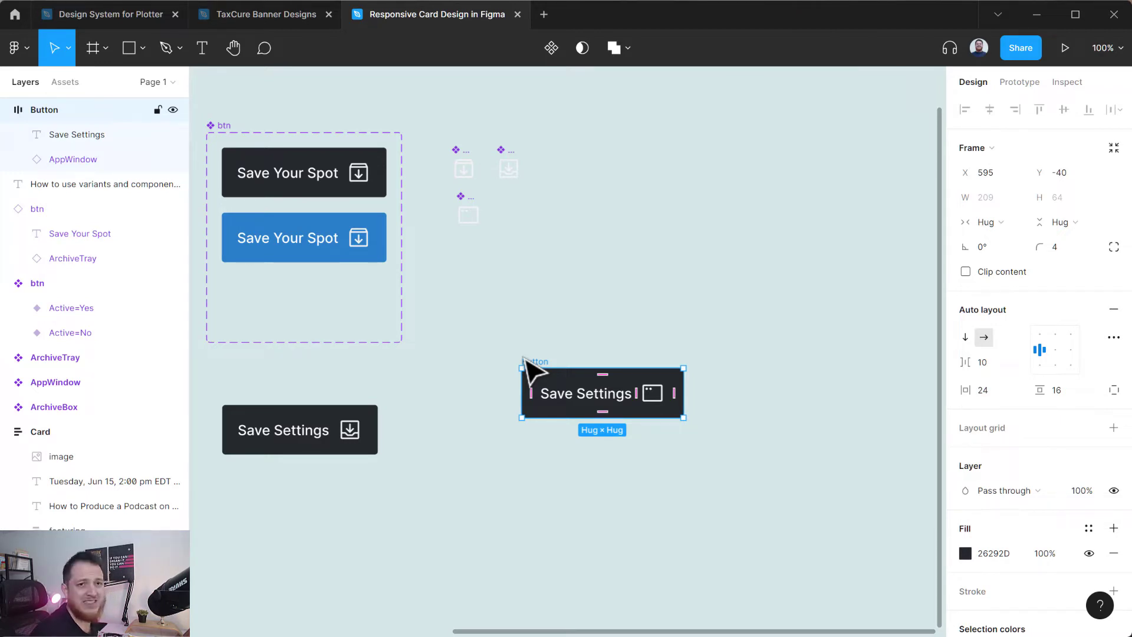
{"action": "left_click", "coordinate": [513, 369]}
{"action": "left_click", "coordinate": [530, 371]}
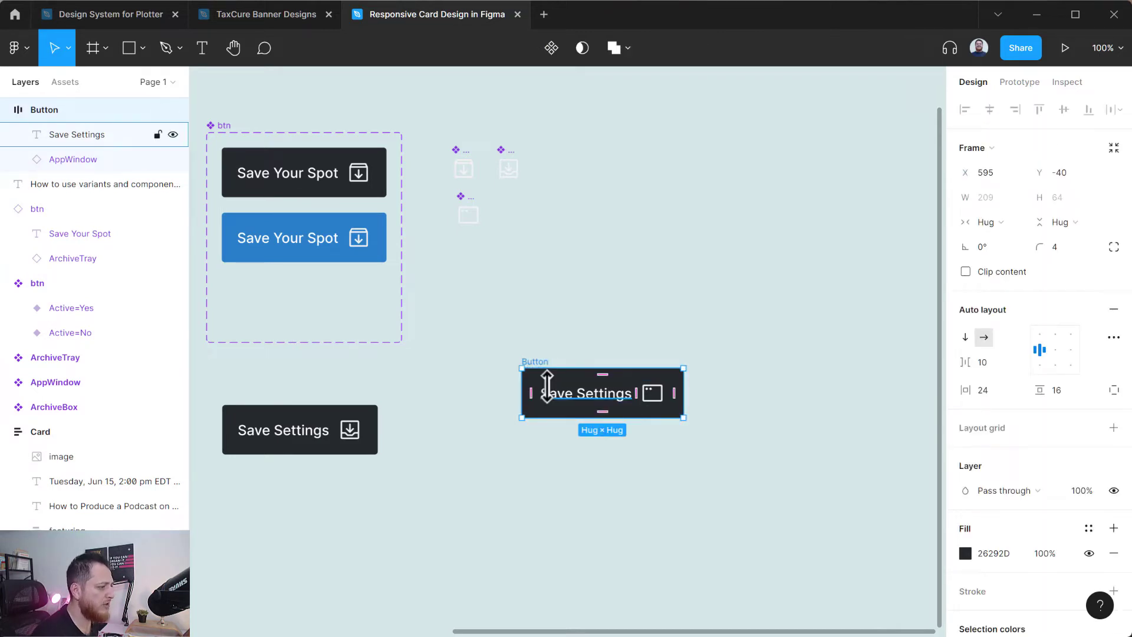
- Turn the Button frame into a component and move it up to about X 594, Y -125
{"action": "left_click", "coordinate": [550, 49]}
{"action": "left_click", "coordinate": [561, 373]}
{"action": "left_click_drag", "start_coordinate": [560, 372], "coordinate": [549, 292]}
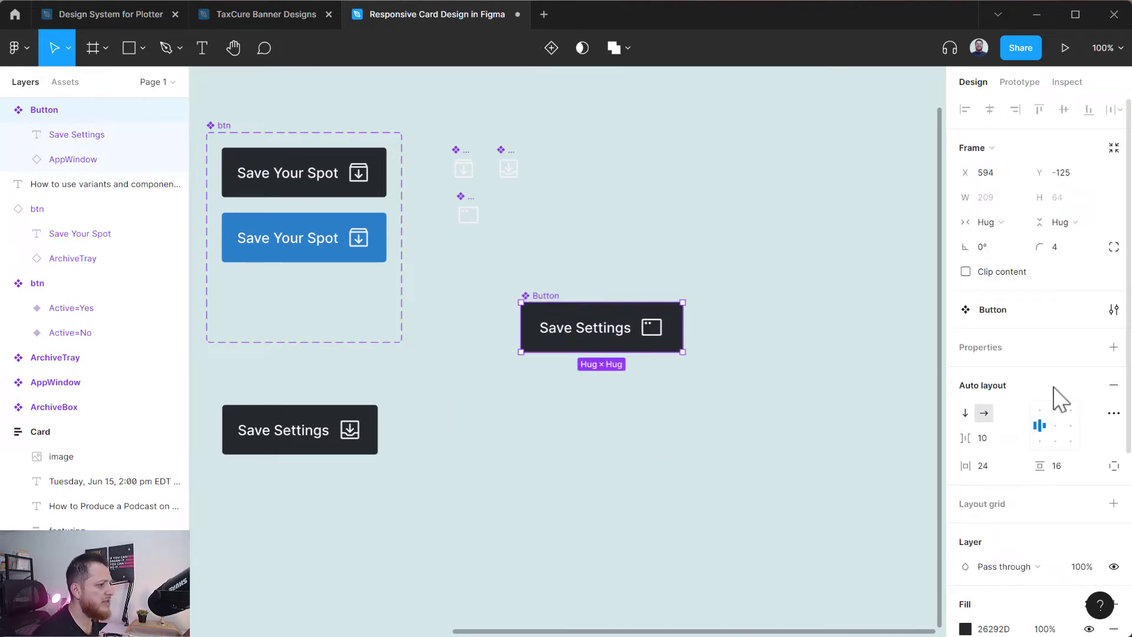
{"action": "left_click", "coordinate": [652, 450]}
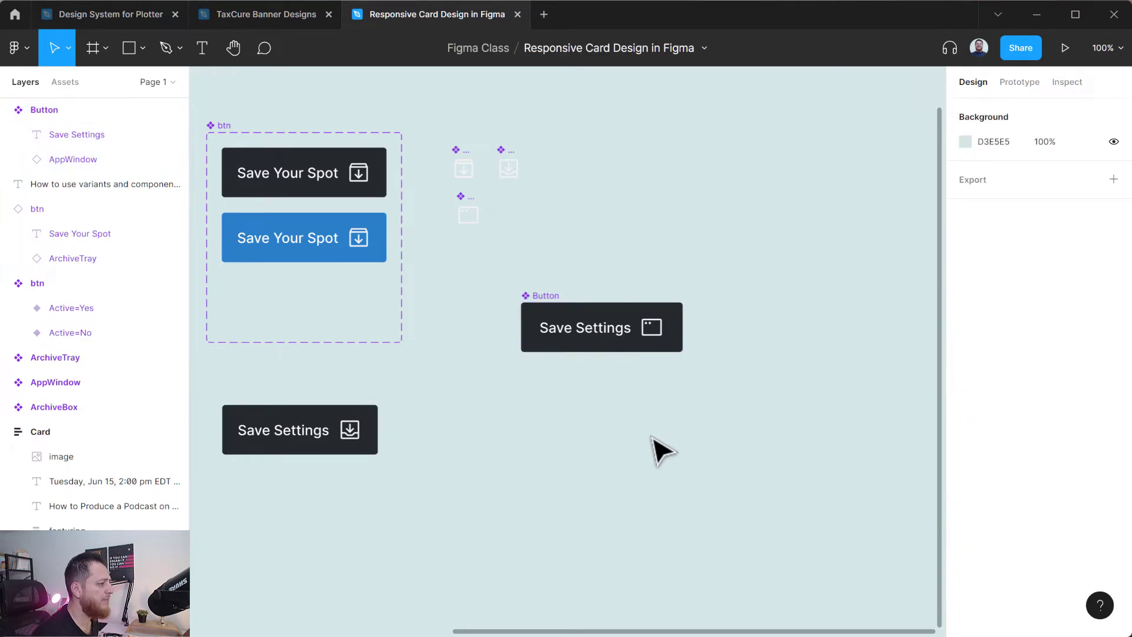
- Examine the property options of the Button component and of its Save Settings text layer
{"action": "left_click", "coordinate": [550, 312]}
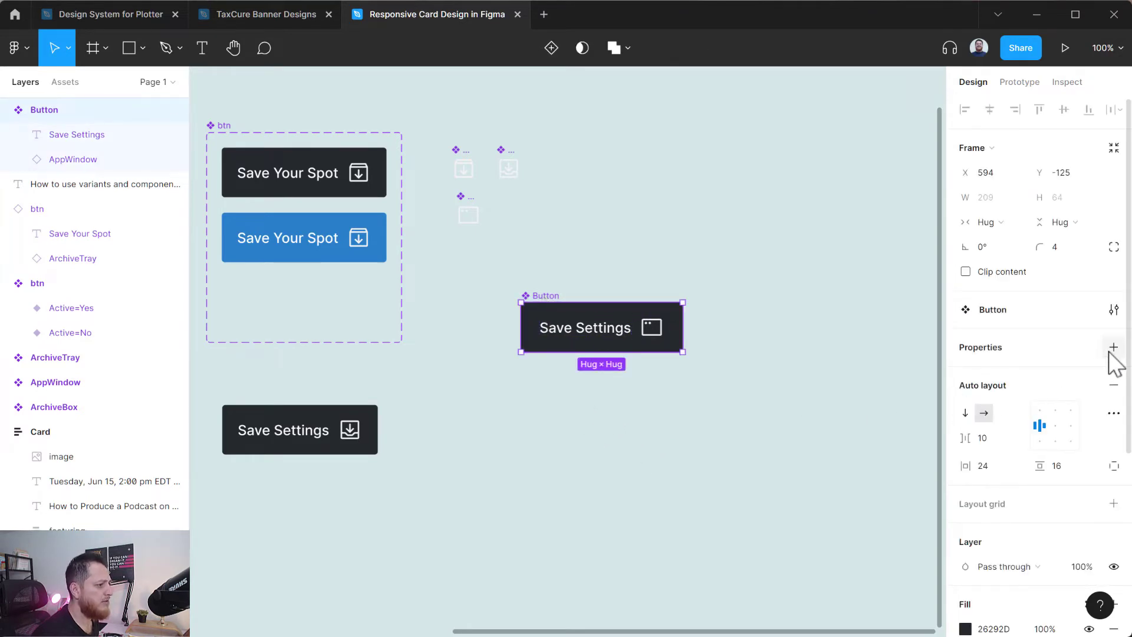
{"action": "double_click", "coordinate": [608, 342]}
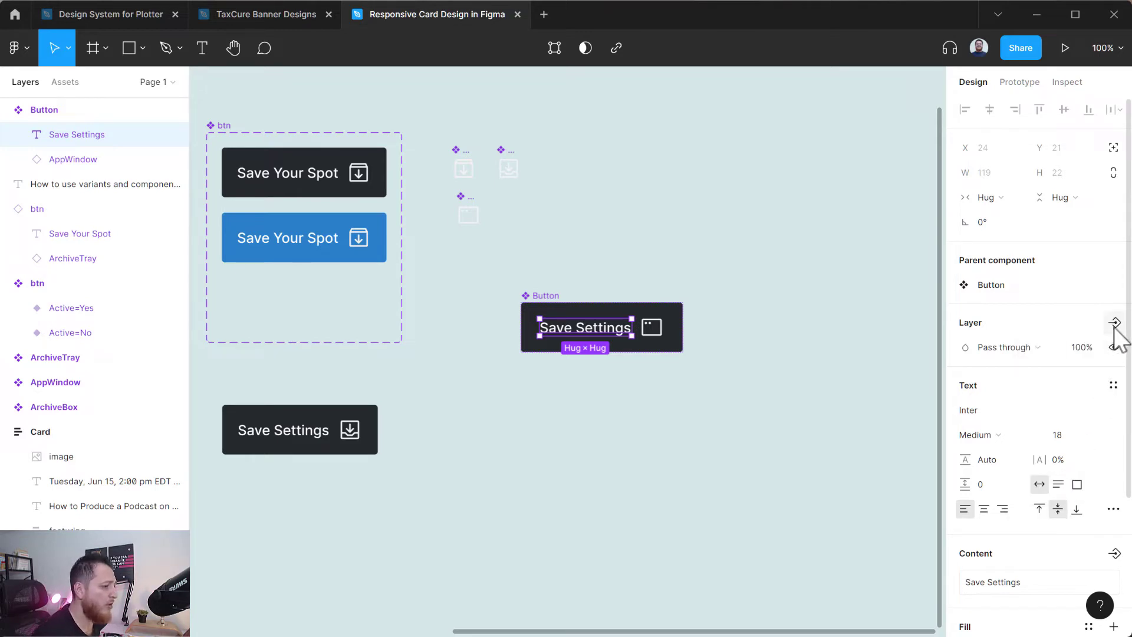
{"action": "left_click", "coordinate": [643, 431]}
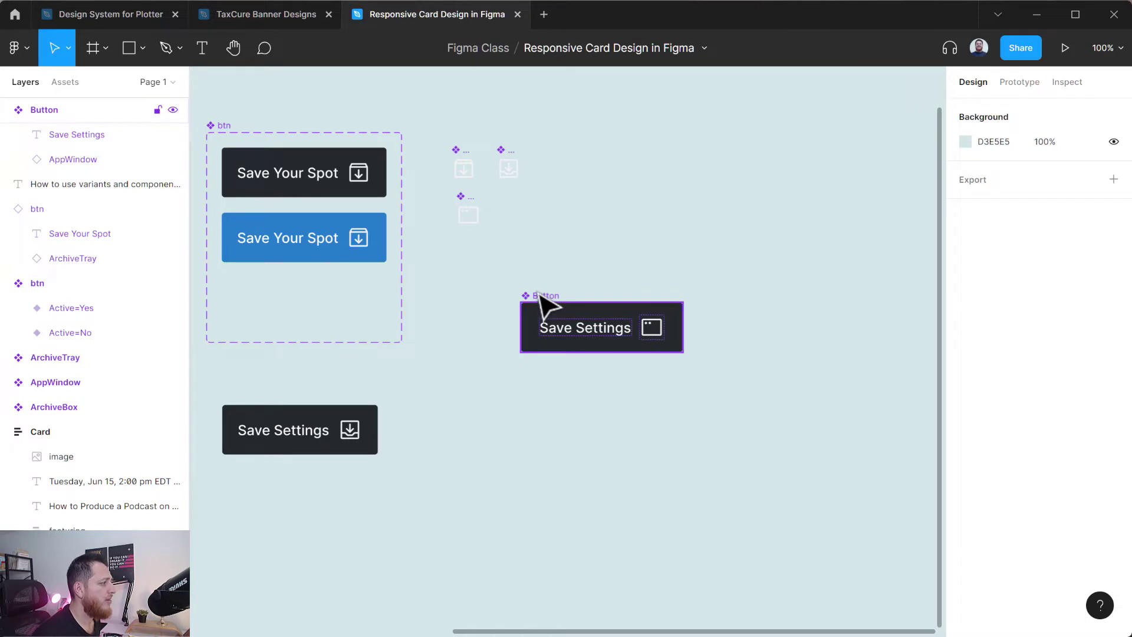
{"action": "left_click", "coordinate": [542, 304]}
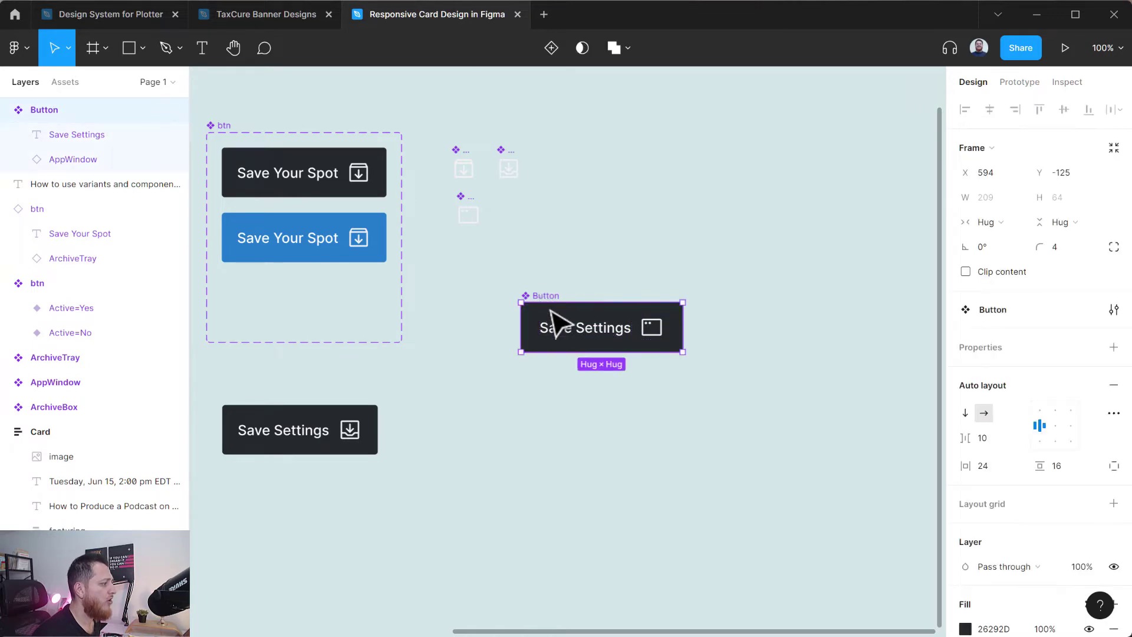
{"action": "left_click", "coordinate": [548, 401]}
- Add a second variant to the Button component and give it a dark blue 1B5184 fill
{"action": "left_click", "coordinate": [551, 309]}
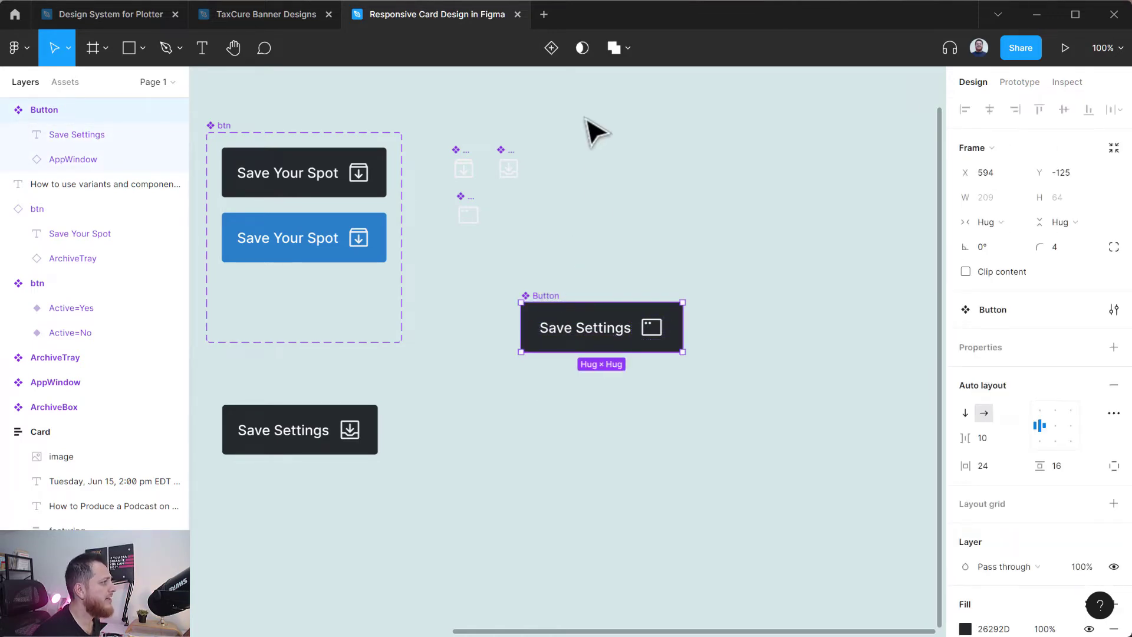
{"action": "left_click", "coordinate": [552, 48]}
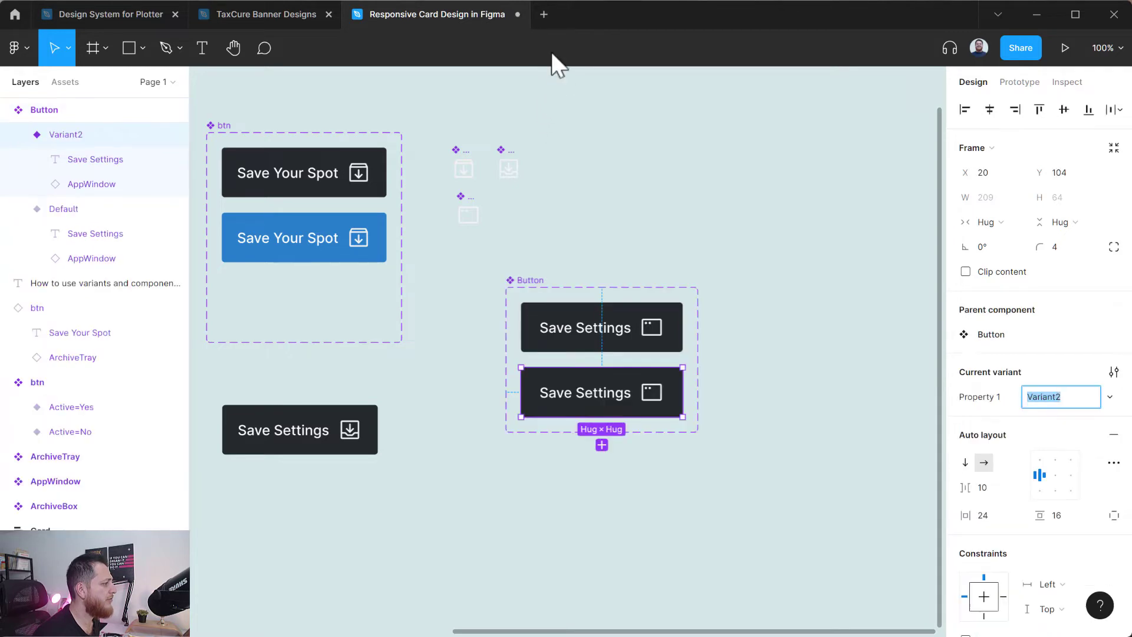
{"action": "scroll", "coordinate": [970, 529], "scroll_direction": "down", "scroll_amount": 3}
{"action": "scroll", "coordinate": [974, 483], "scroll_direction": "up", "scroll_amount": 2}
{"action": "left_click", "coordinate": [995, 298]}
{"action": "scroll", "coordinate": [962, 537], "scroll_direction": "down", "scroll_amount": 5}
{"action": "left_click", "coordinate": [965, 364]}
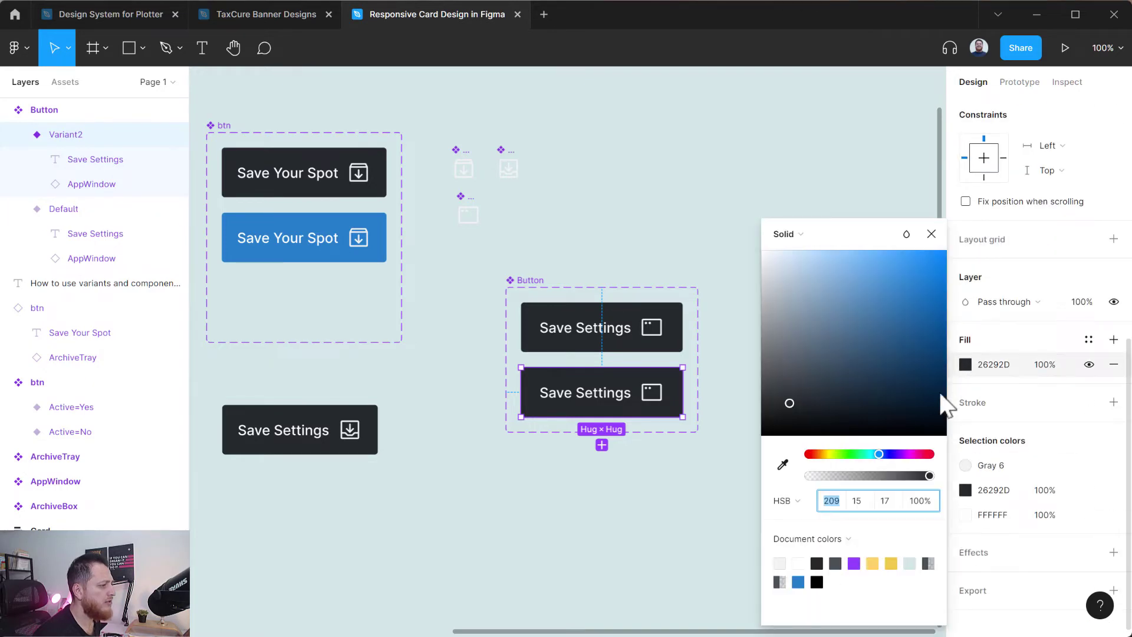
{"action": "left_click_drag", "start_coordinate": [875, 313], "coordinate": [908, 342]}
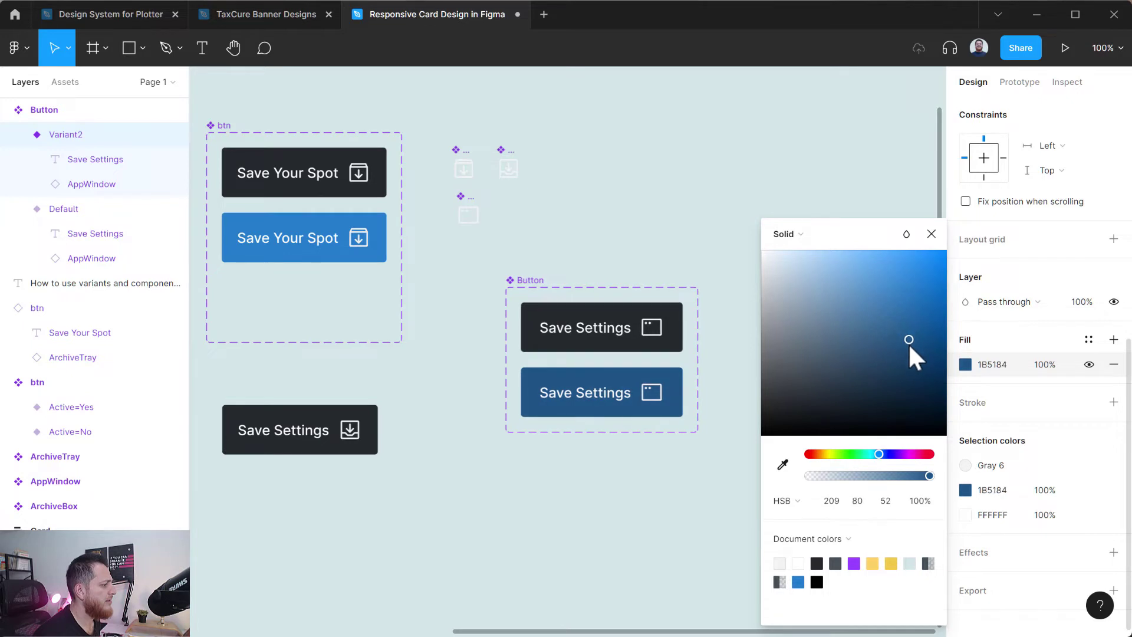
{"action": "left_click", "coordinate": [930, 234]}
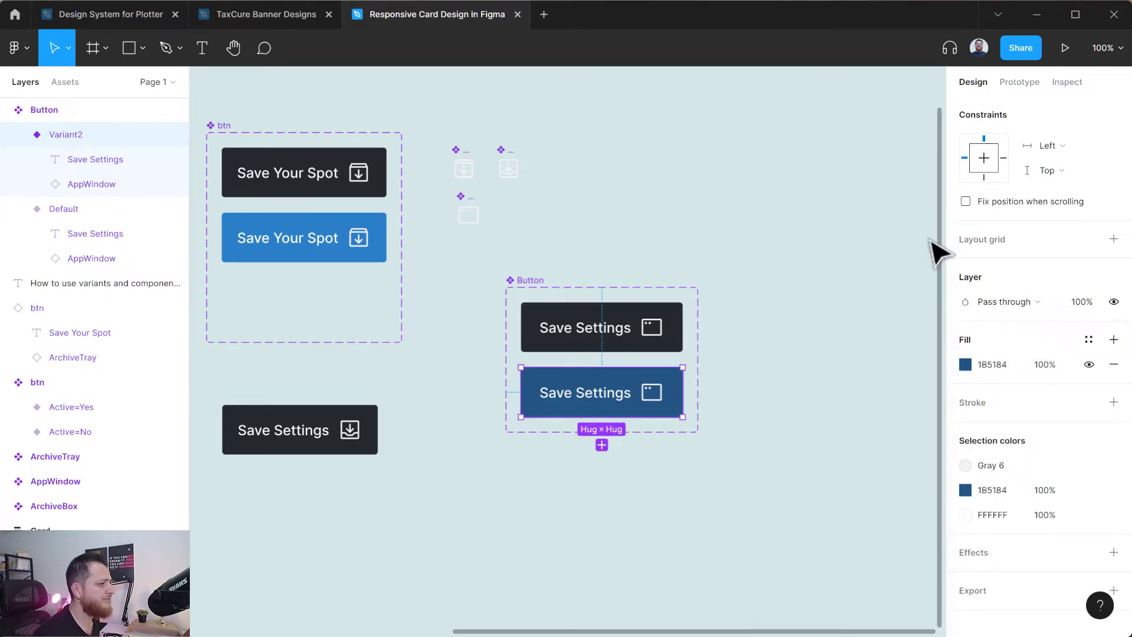
{"action": "left_click", "coordinate": [818, 459]}
{"action": "scroll", "coordinate": [818, 460], "scroll_direction": "up", "scroll_amount": 2}
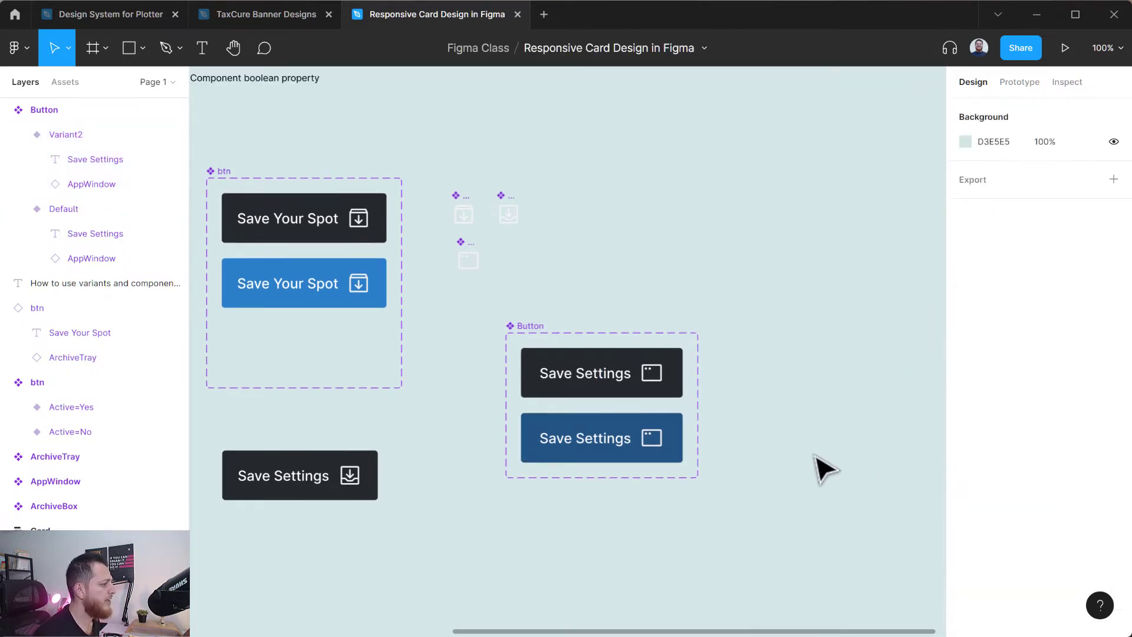
- Try to rename the blue variant by changing its layer name to Active
{"action": "left_click", "coordinate": [604, 437]}
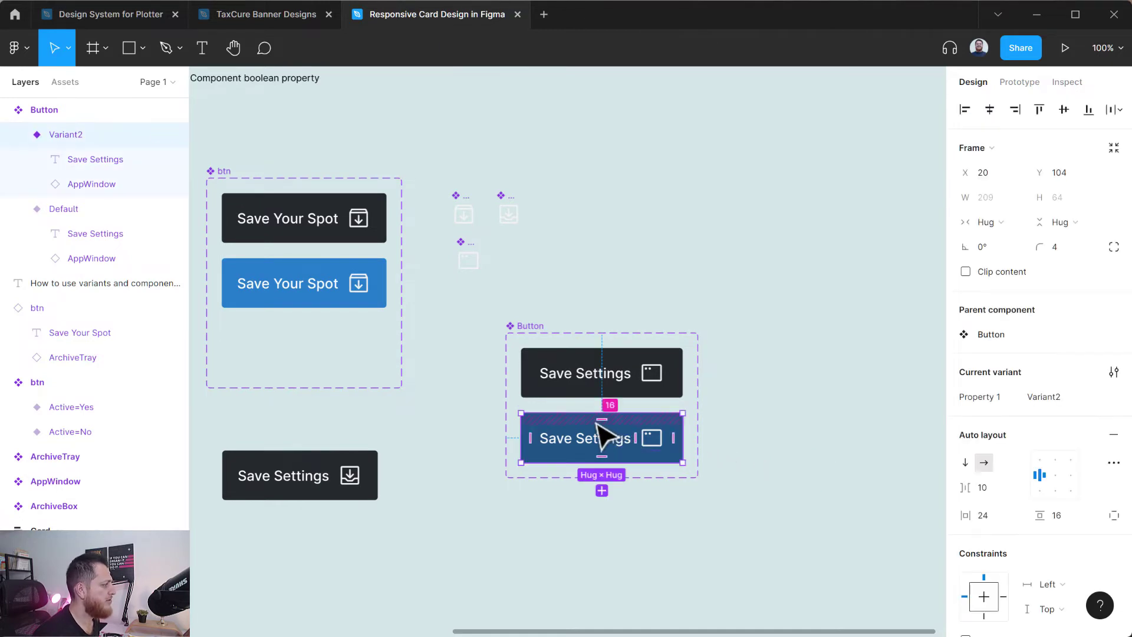
{"action": "double_click", "coordinate": [63, 133]}
{"action": "type", "text": "Active"}
{"action": "key", "text": "Return"}
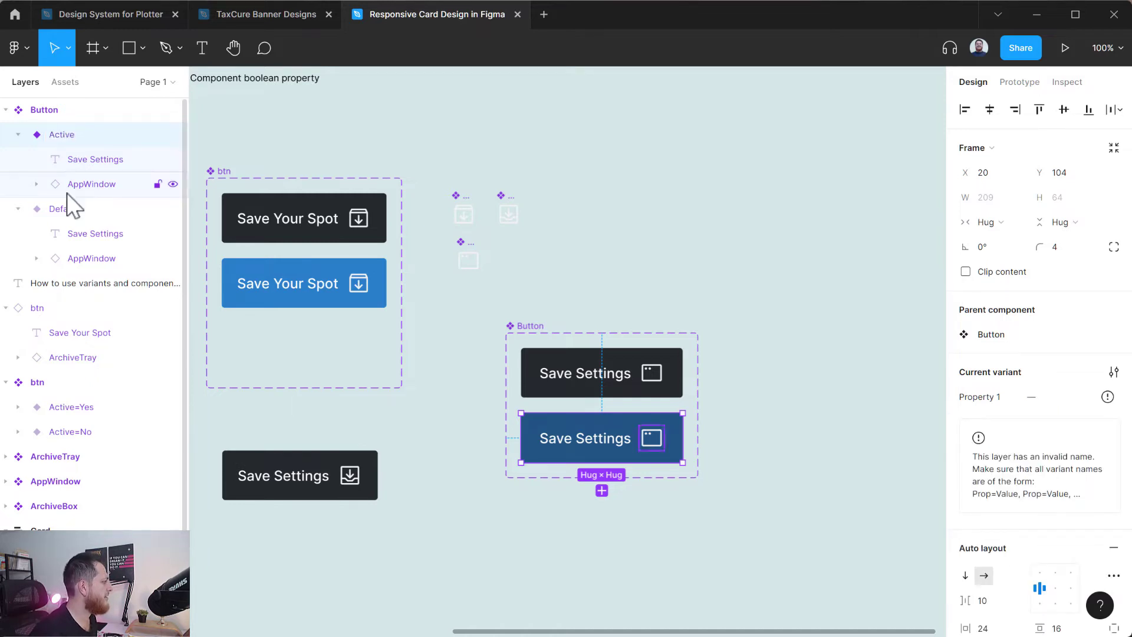
{"action": "left_click", "coordinate": [76, 211]}
{"action": "left_click", "coordinate": [70, 138]}
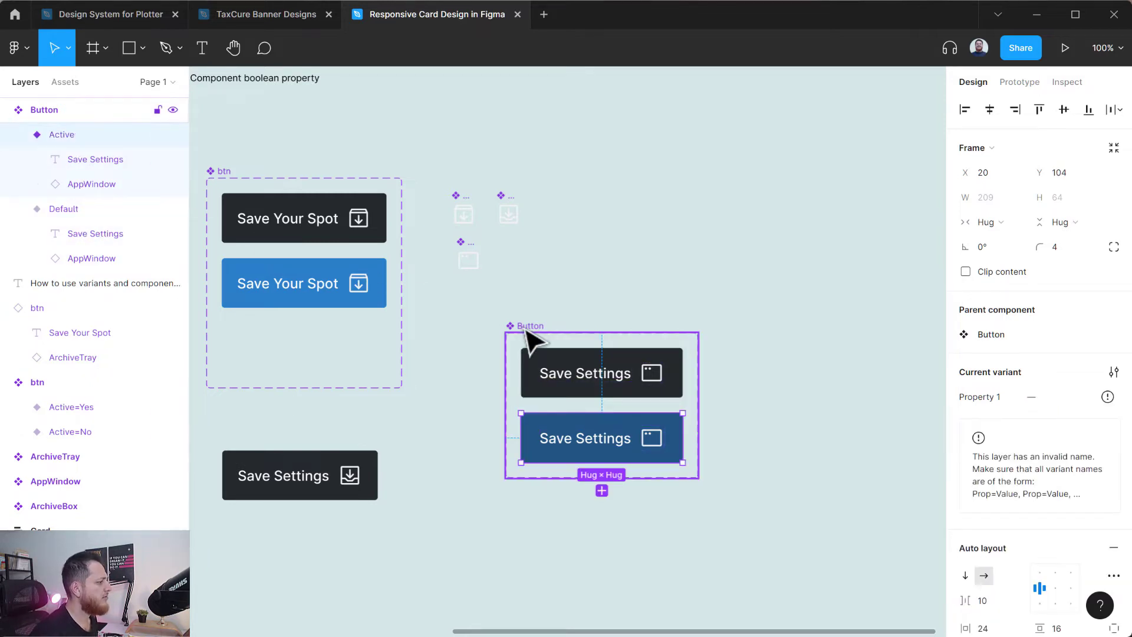
- Rename the Button component set's variant property from Property 1 to Active
{"action": "left_click", "coordinate": [529, 328]}
{"action": "double_click", "coordinate": [994, 346]}
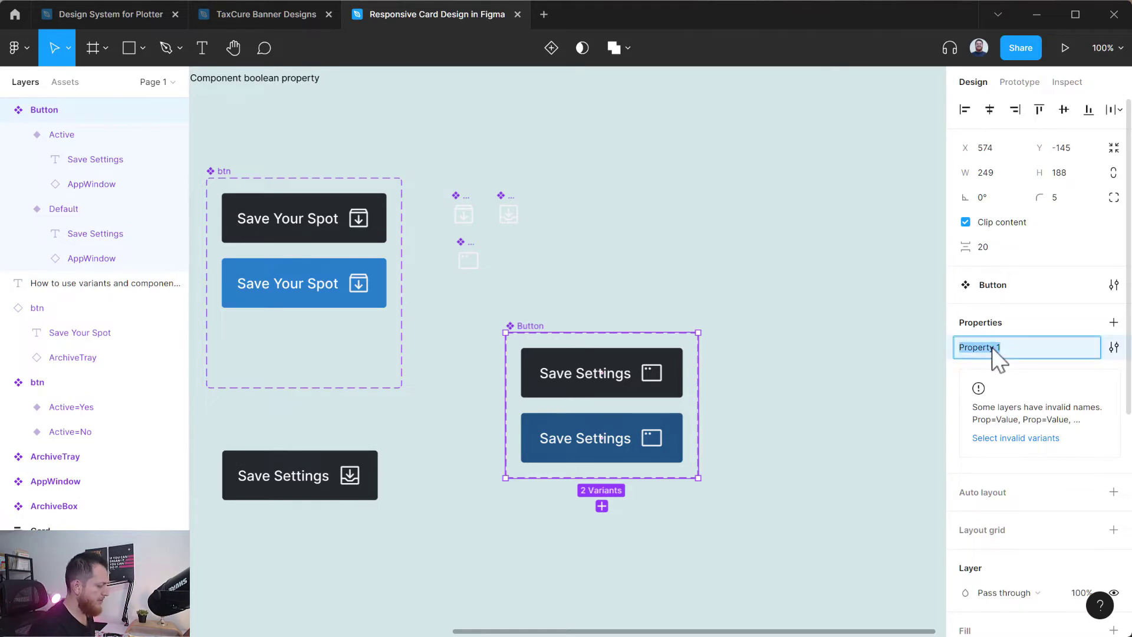
{"action": "type", "text": "Active"}
{"action": "key", "text": "Return"}
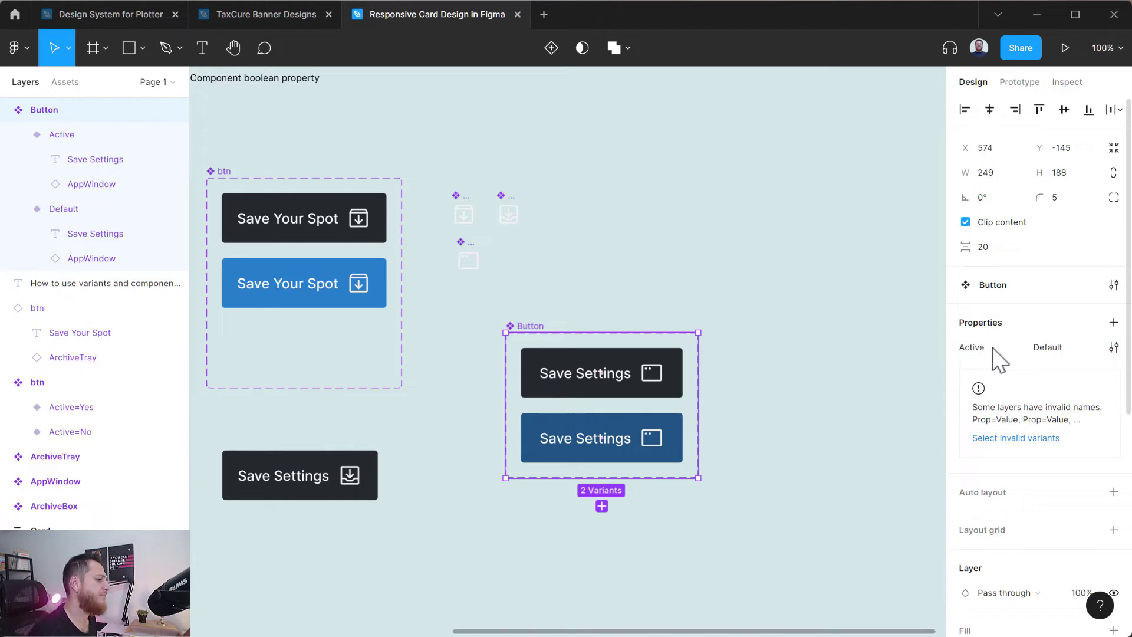
- Rename the Button component set's variant property as State
{"action": "double_click", "coordinate": [983, 347]}
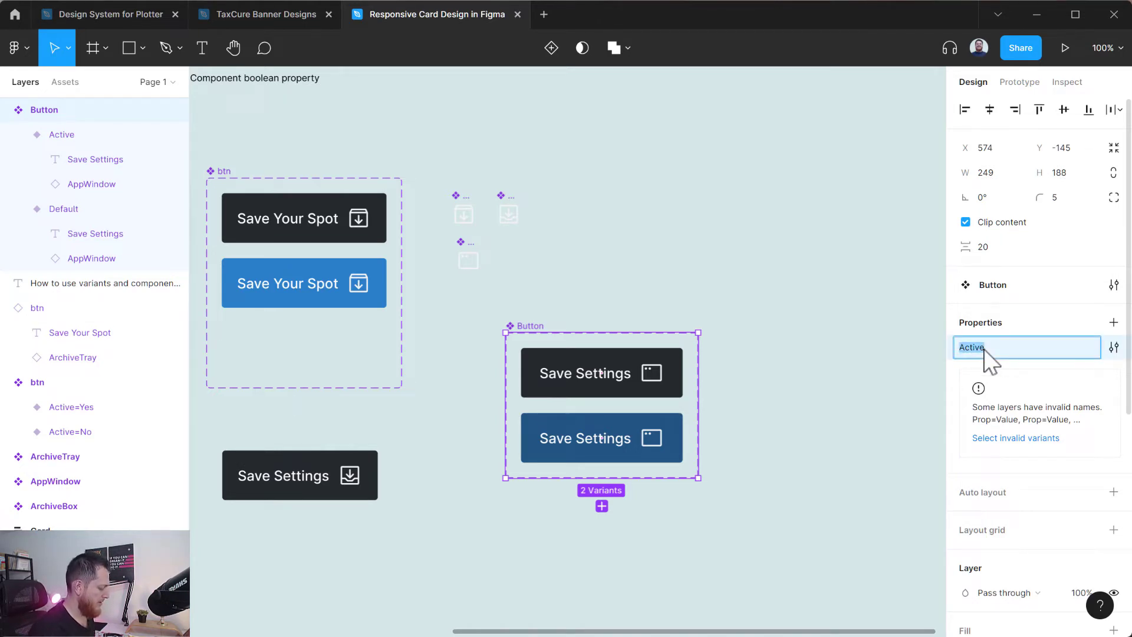
{"action": "type", "text": "State"}
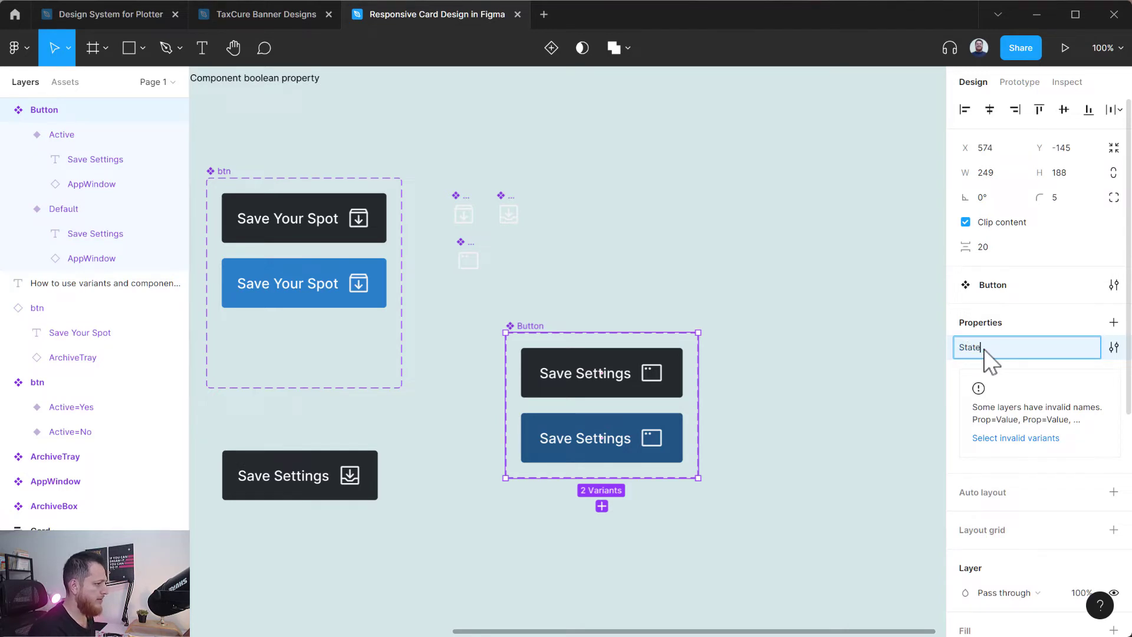
{"action": "key", "text": "Return"}
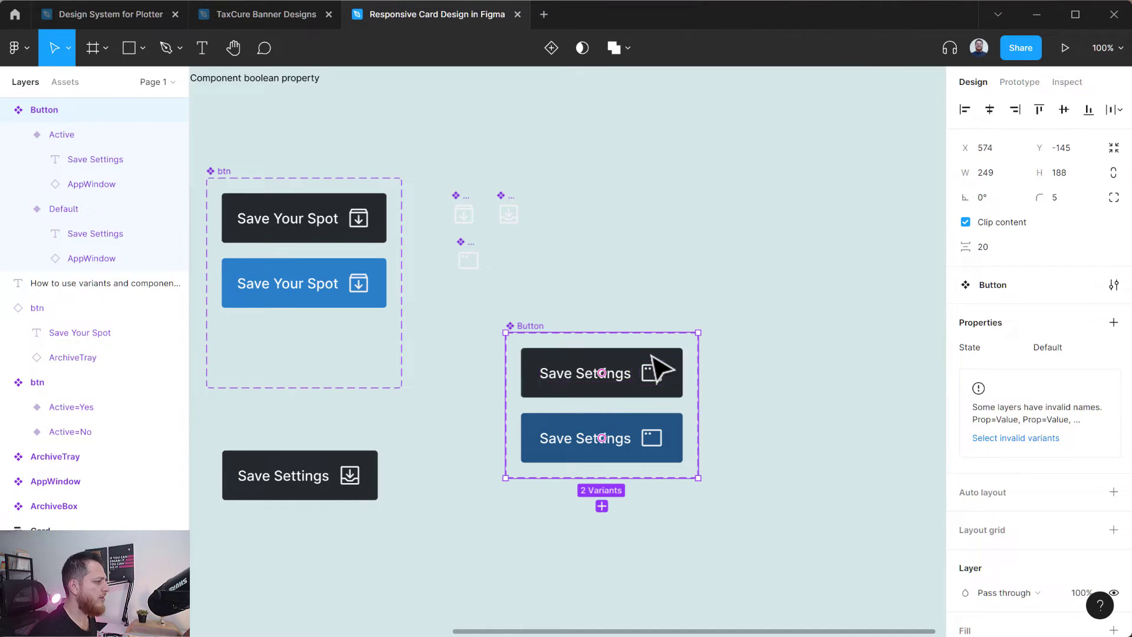
- Set the blue variant's State value to Active and deselect it
{"action": "left_click", "coordinate": [655, 371]}
{"action": "left_click", "coordinate": [537, 344]}
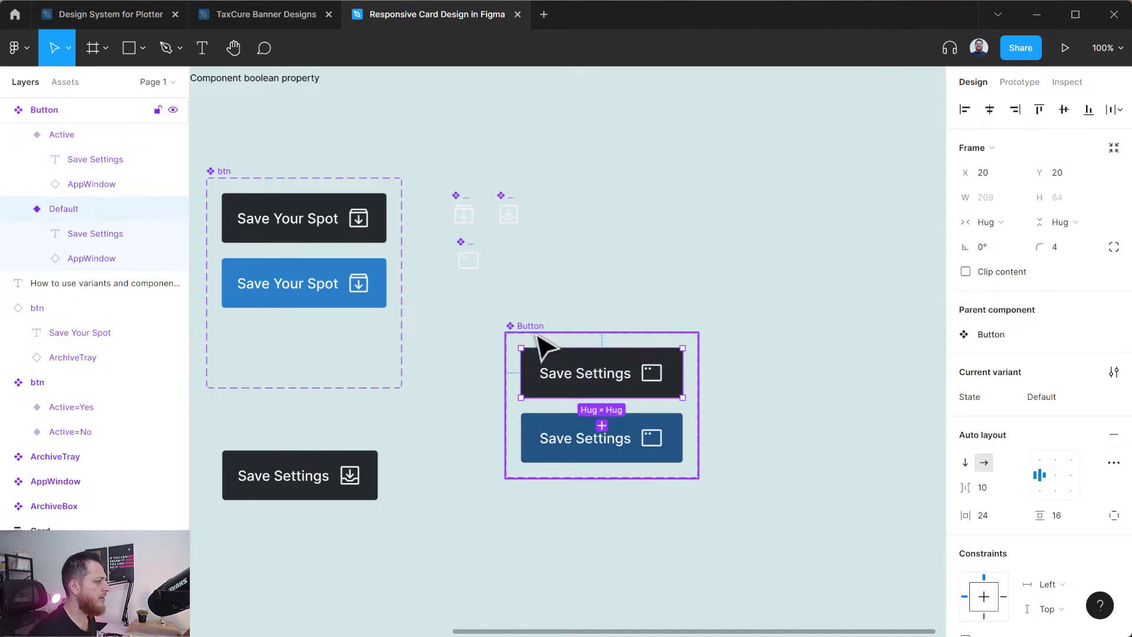
{"action": "left_click", "coordinate": [545, 365]}
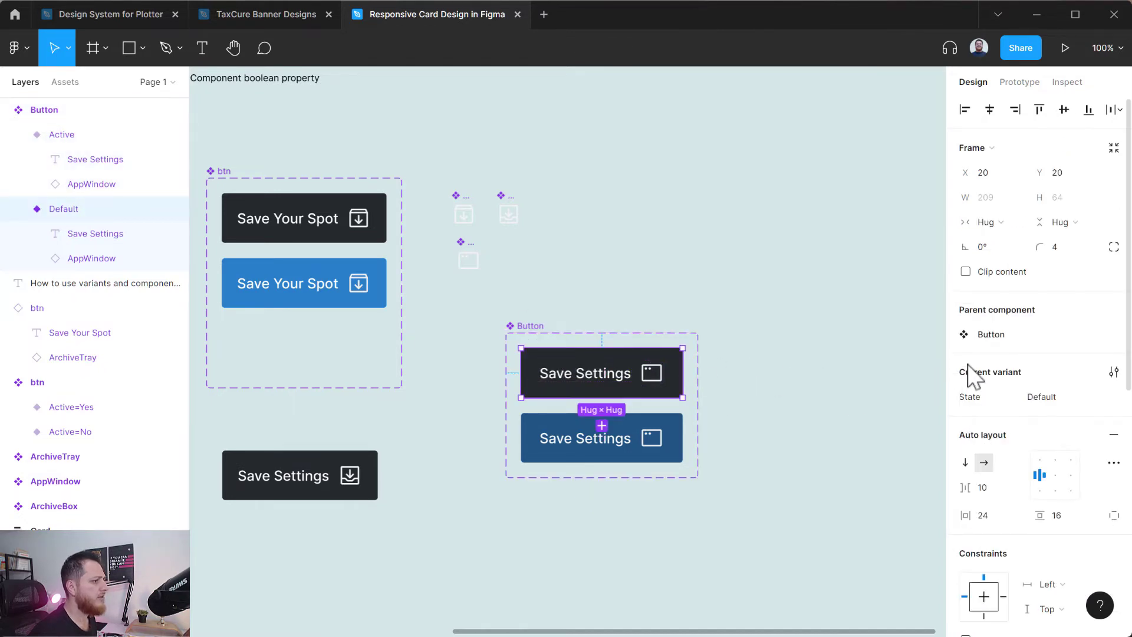
{"action": "left_click", "coordinate": [664, 435]}
{"action": "left_click", "coordinate": [1033, 397]}
{"action": "type", "text": "Active"}
{"action": "key", "text": "Return"}
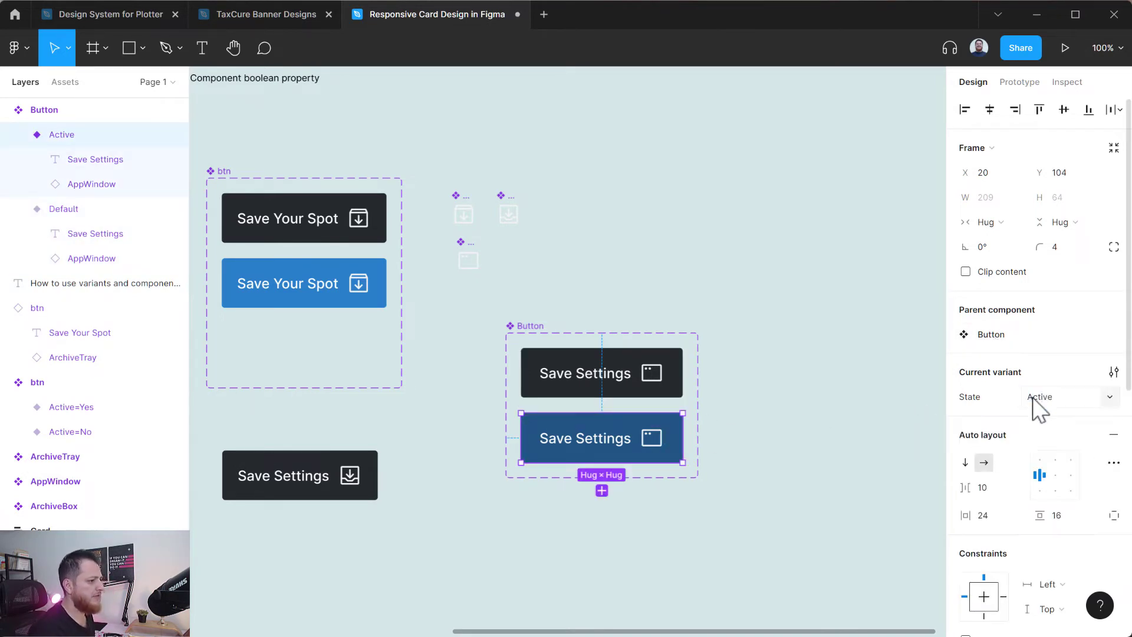
{"action": "left_click", "coordinate": [844, 441]}
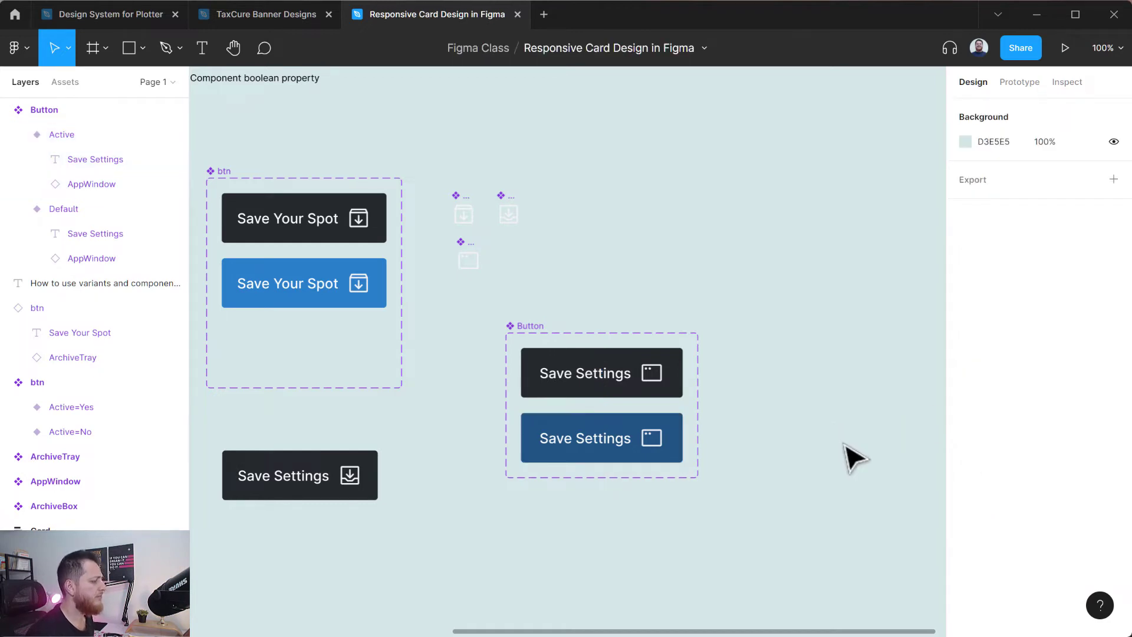
- Create a text property named Text, with the value Save Settings, from the Default variant's label
{"action": "left_click", "coordinate": [582, 388]}
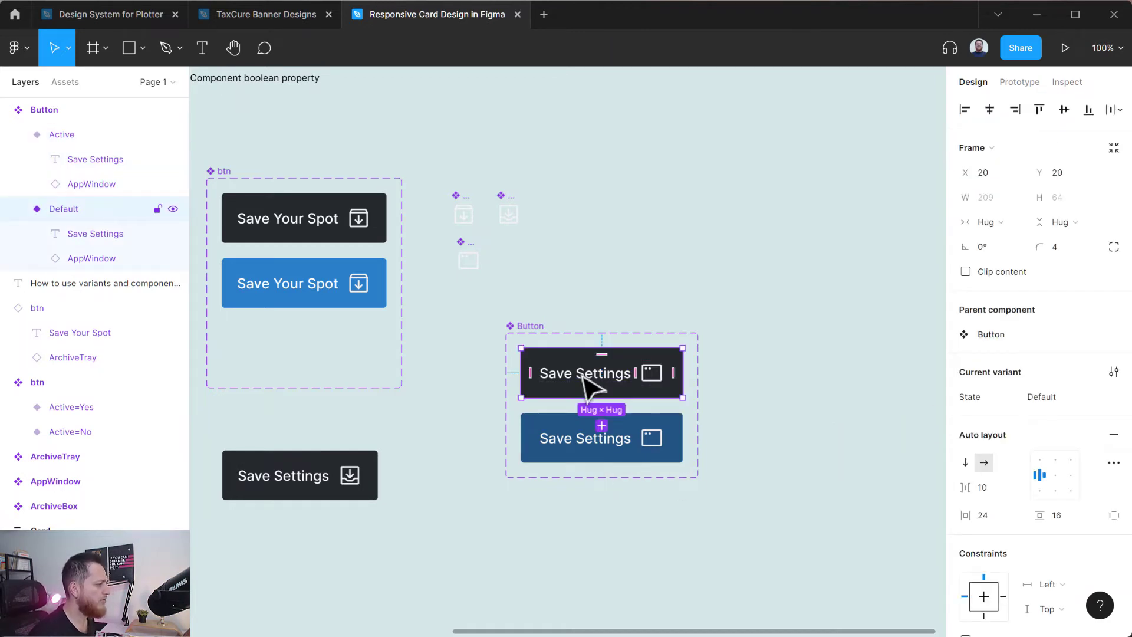
{"action": "double_click", "coordinate": [584, 380]}
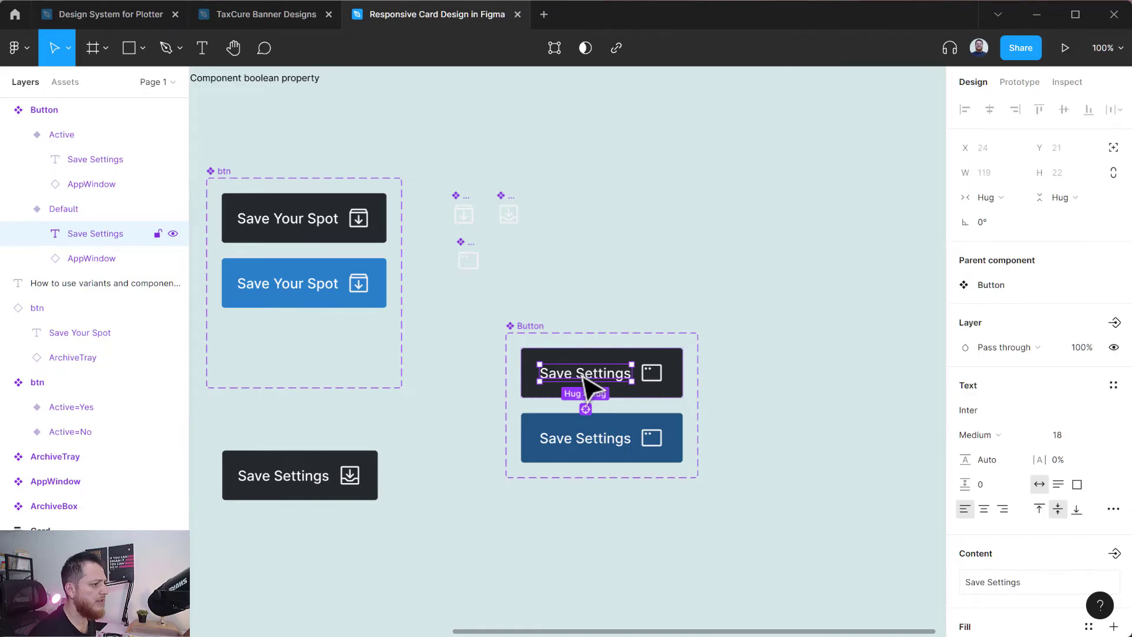
{"action": "left_click", "coordinate": [769, 495]}
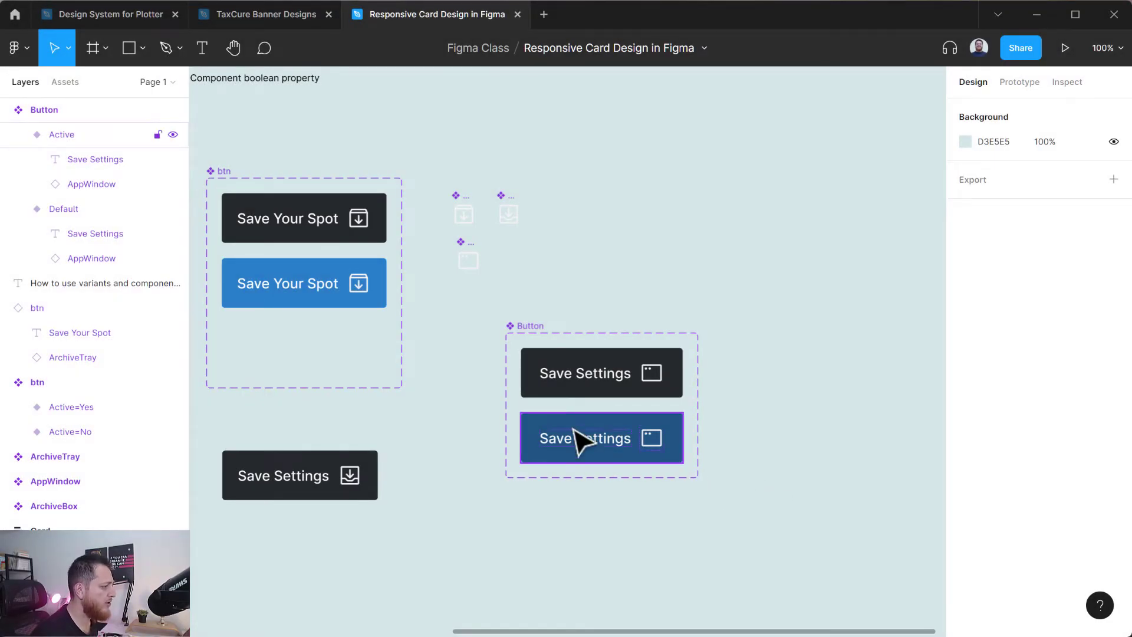
{"action": "left_click", "coordinate": [582, 379]}
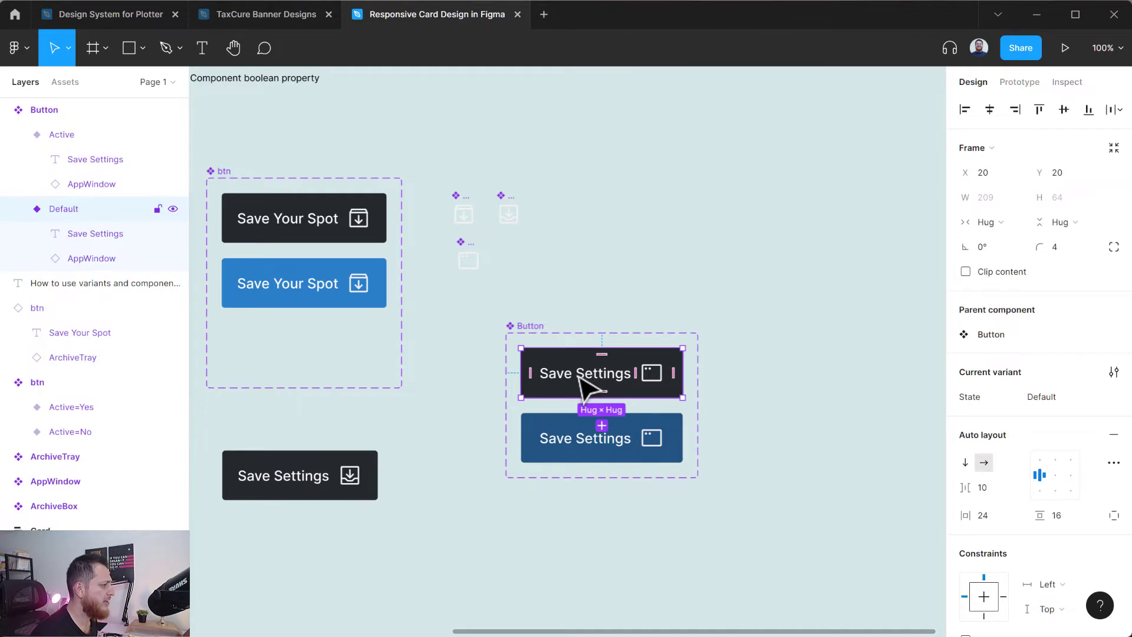
{"action": "double_click", "coordinate": [584, 380]}
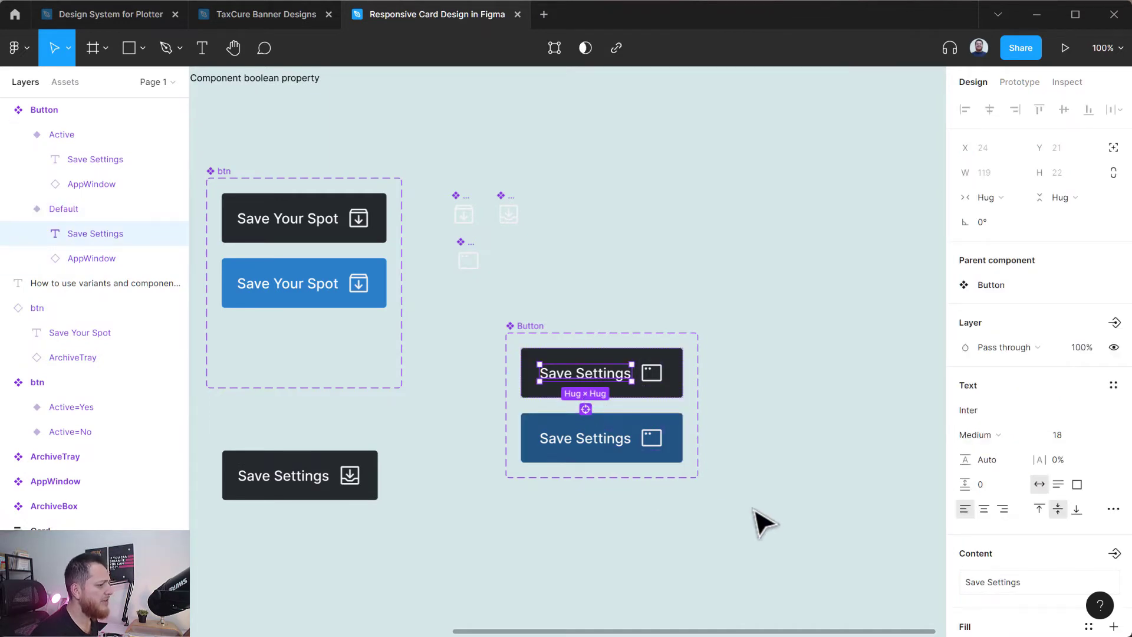
{"action": "scroll", "coordinate": [984, 530], "scroll_direction": "down", "scroll_amount": 3}
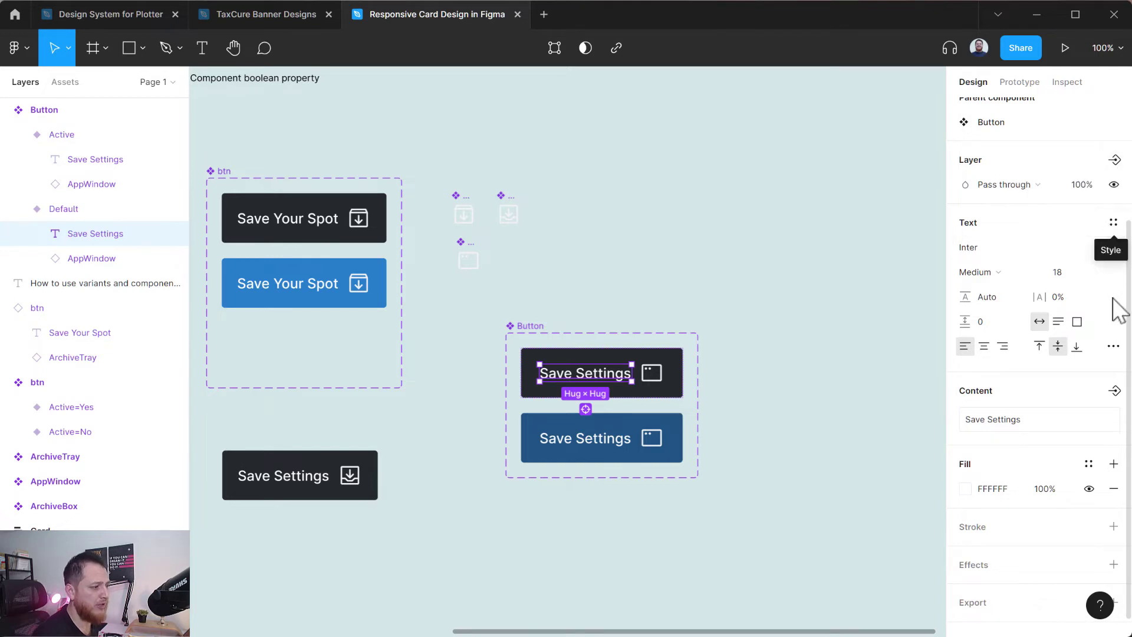
{"action": "left_click", "coordinate": [1113, 390]}
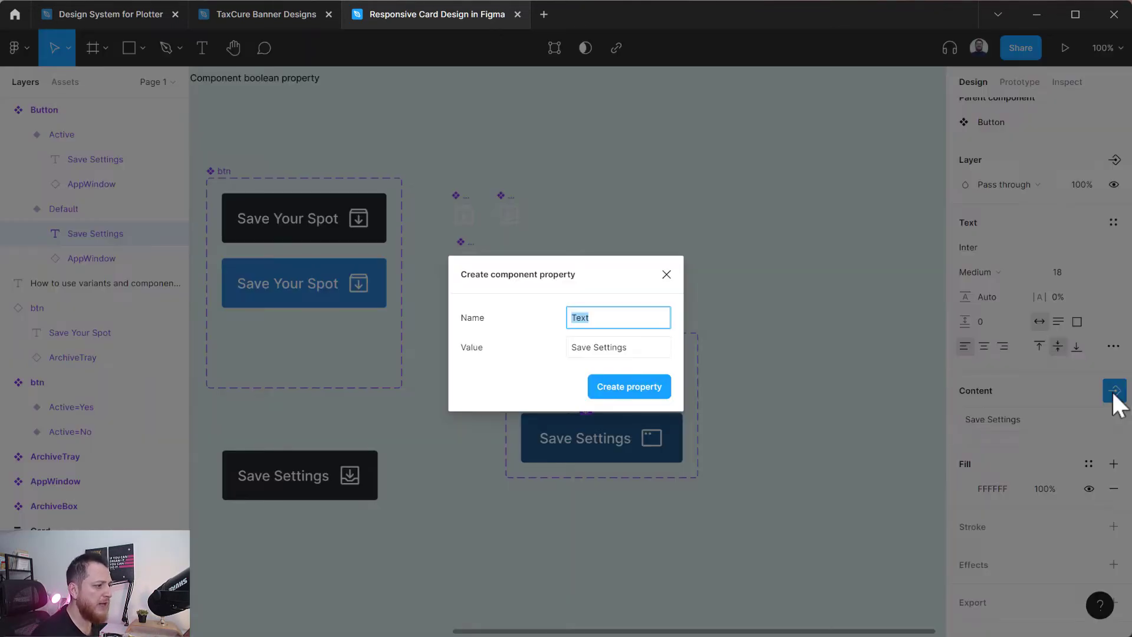
{"action": "left_click", "coordinate": [607, 387]}
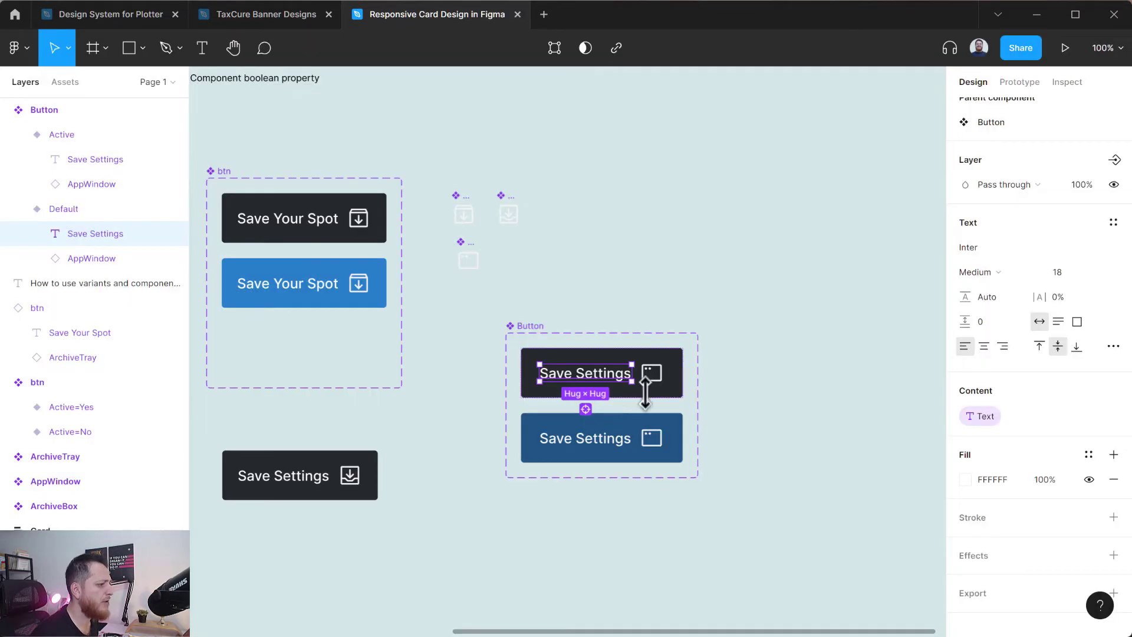
- Link the Active variant's label content to the existing Text property and display the Button component set's properties
{"action": "left_click", "coordinate": [607, 454]}
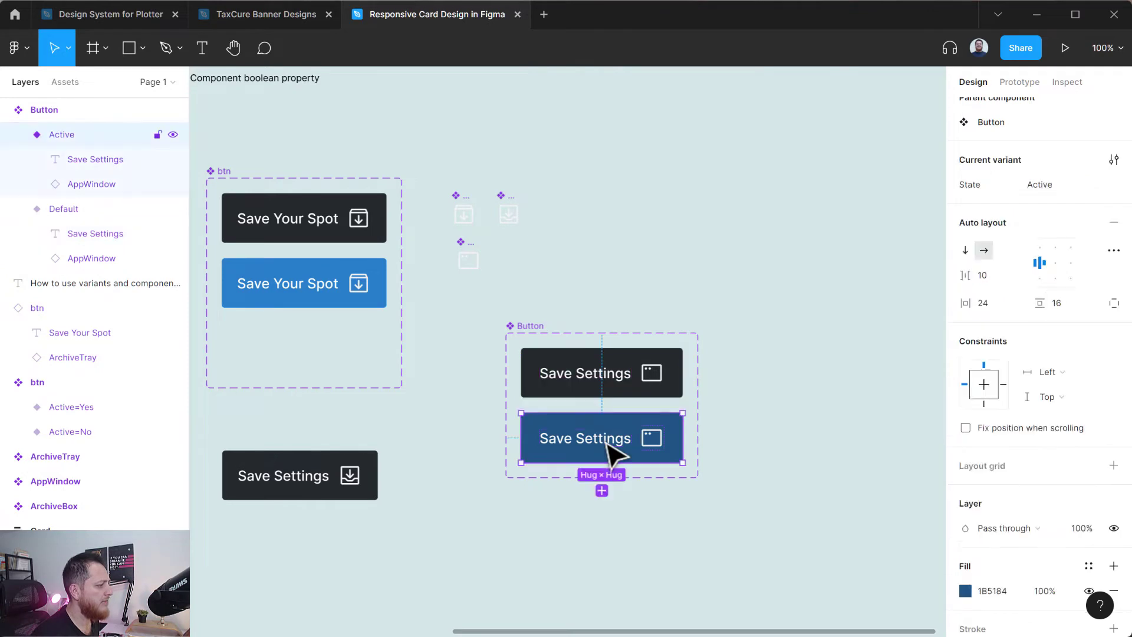
{"action": "left_click", "coordinate": [610, 455]}
{"action": "left_click", "coordinate": [1114, 390]}
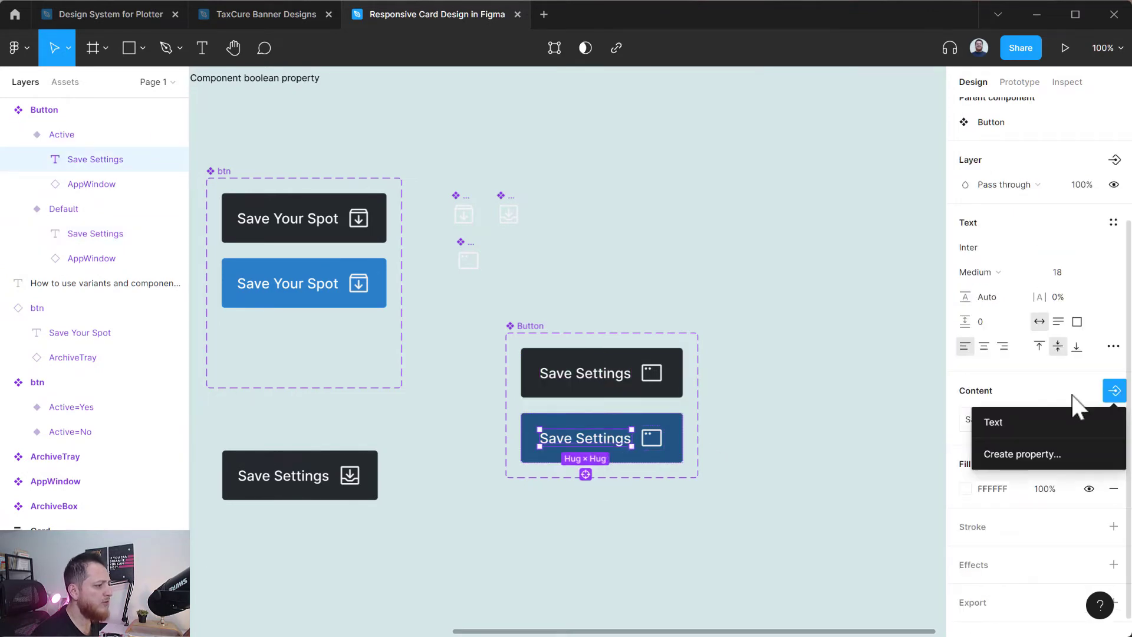
{"action": "left_click", "coordinate": [992, 423]}
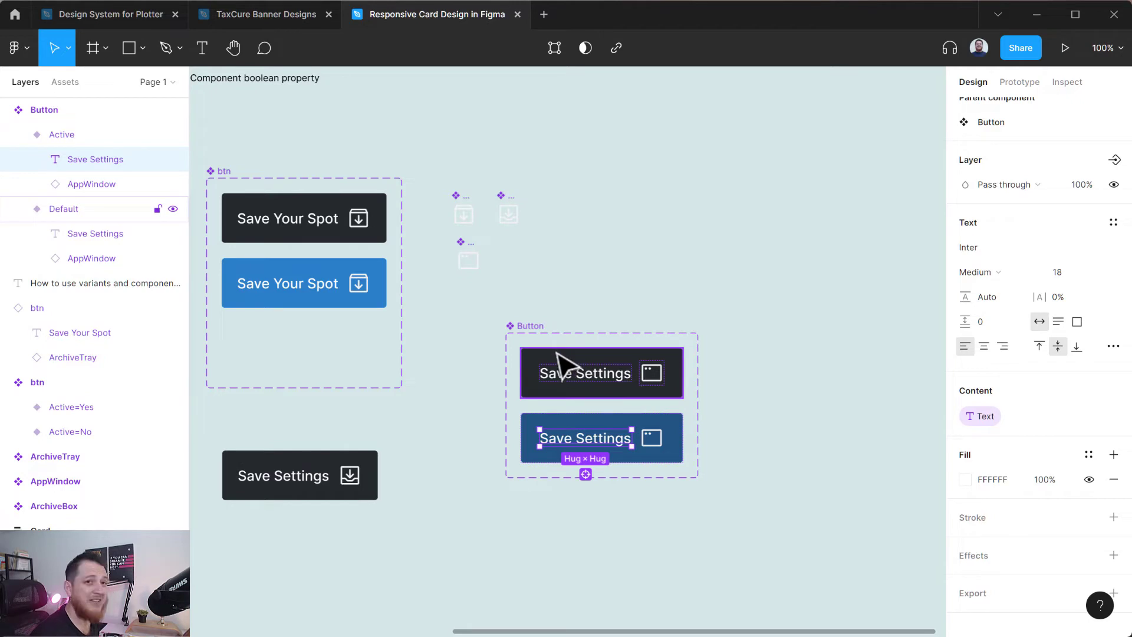
{"action": "left_click", "coordinate": [532, 327]}
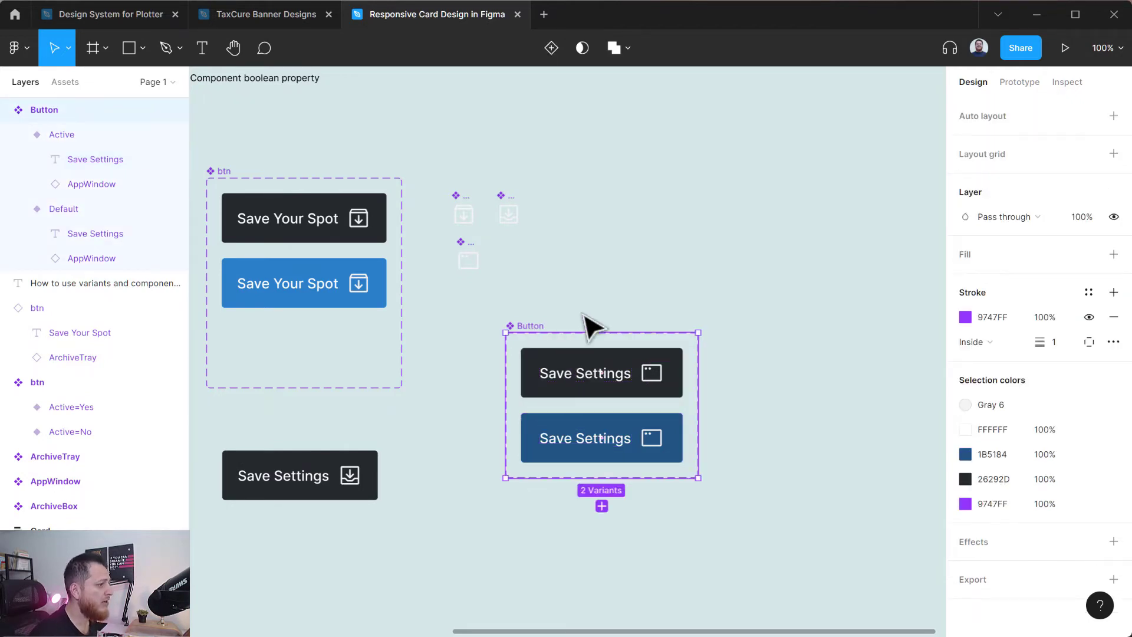
{"action": "scroll", "coordinate": [1021, 424], "scroll_direction": "up", "scroll_amount": 5}
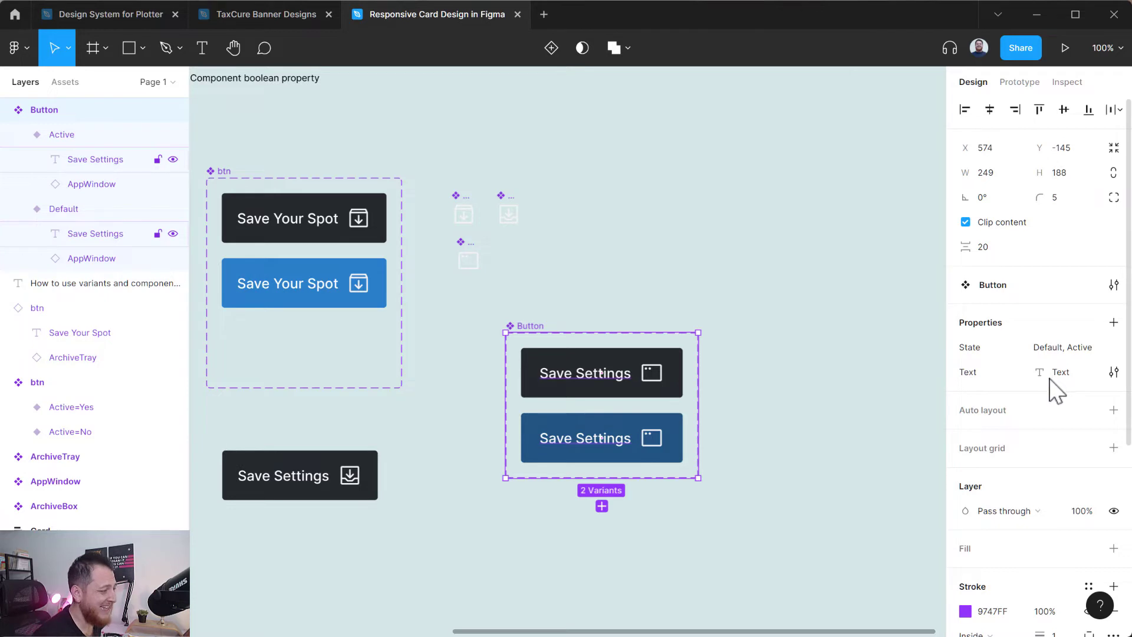
- Create a boolean property named Show Text, with the value True, for the Default variant's label visibility and deselect it
{"action": "double_click", "coordinate": [582, 383]}
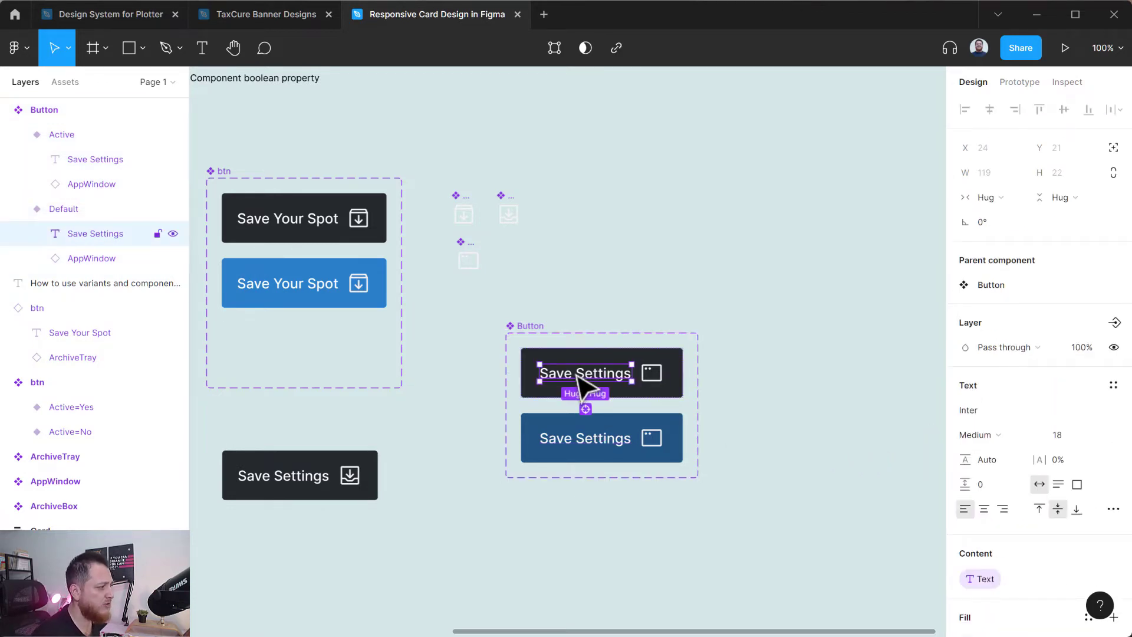
{"action": "left_click", "coordinate": [1114, 325]}
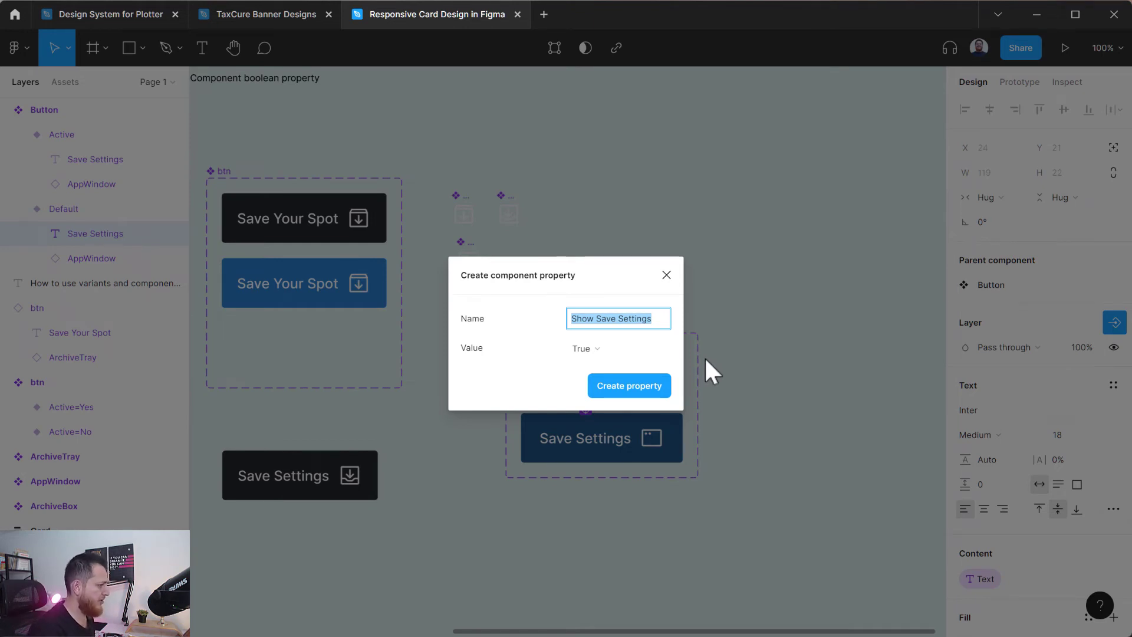
{"action": "type", "text": "Show Text"}
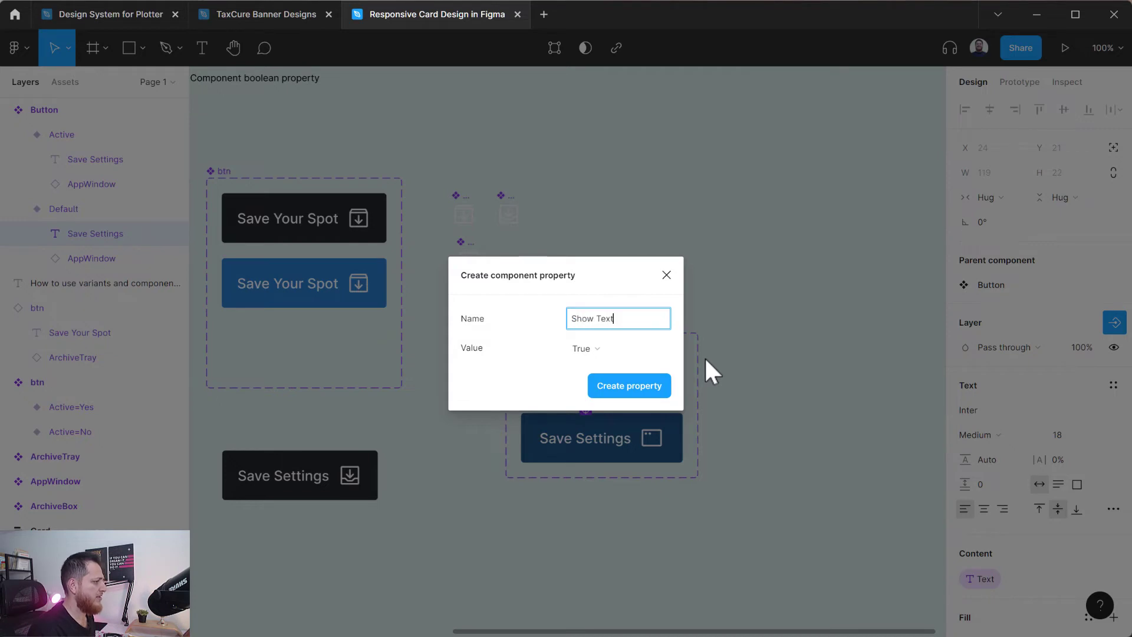
{"action": "key", "text": "Return"}
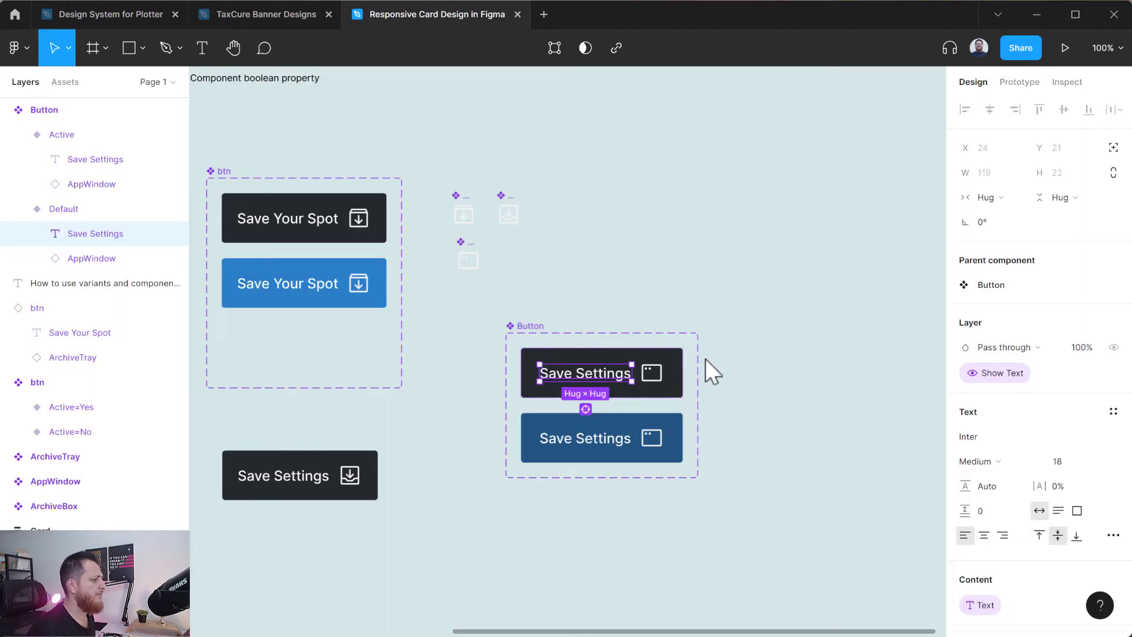
{"action": "left_click", "coordinate": [733, 371]}
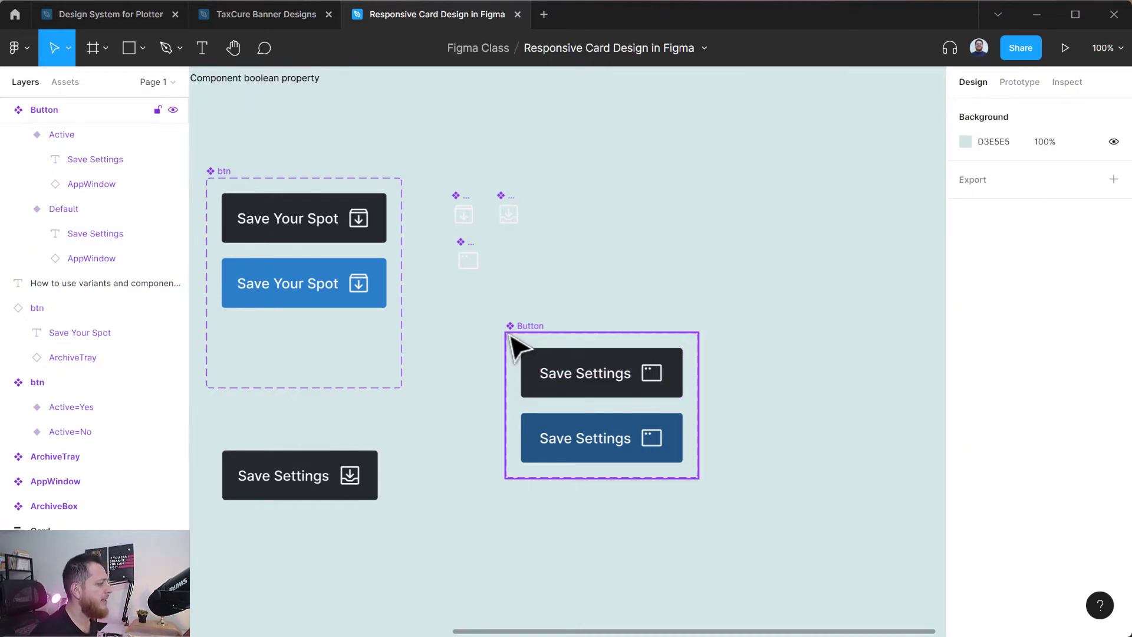
{"action": "left_click", "coordinate": [530, 327]}
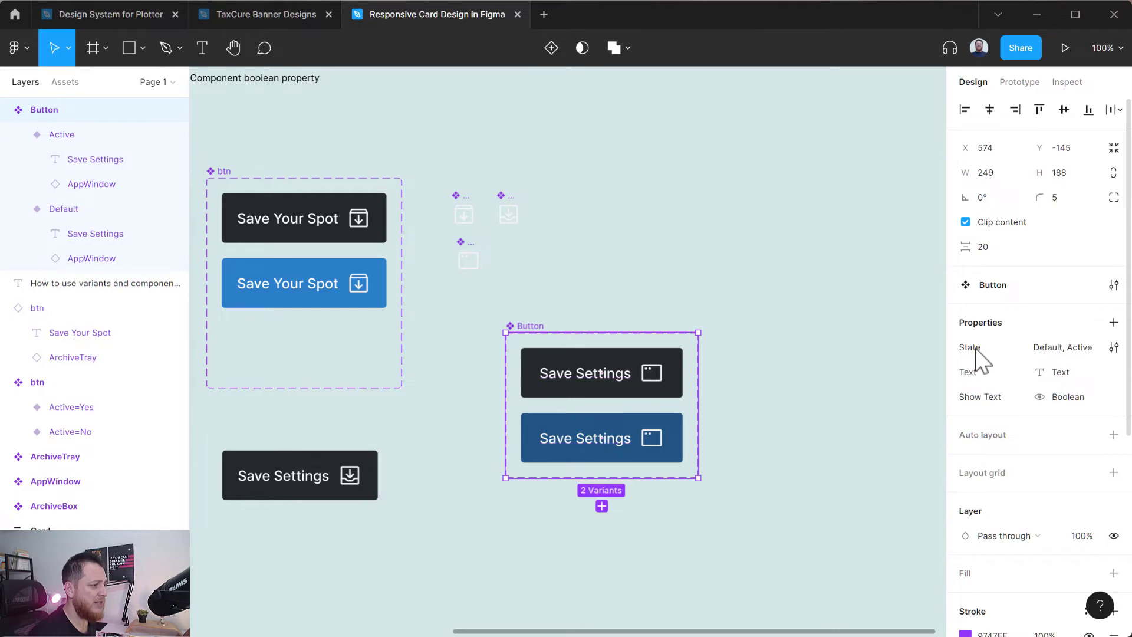
{"action": "left_click", "coordinate": [1113, 323]}
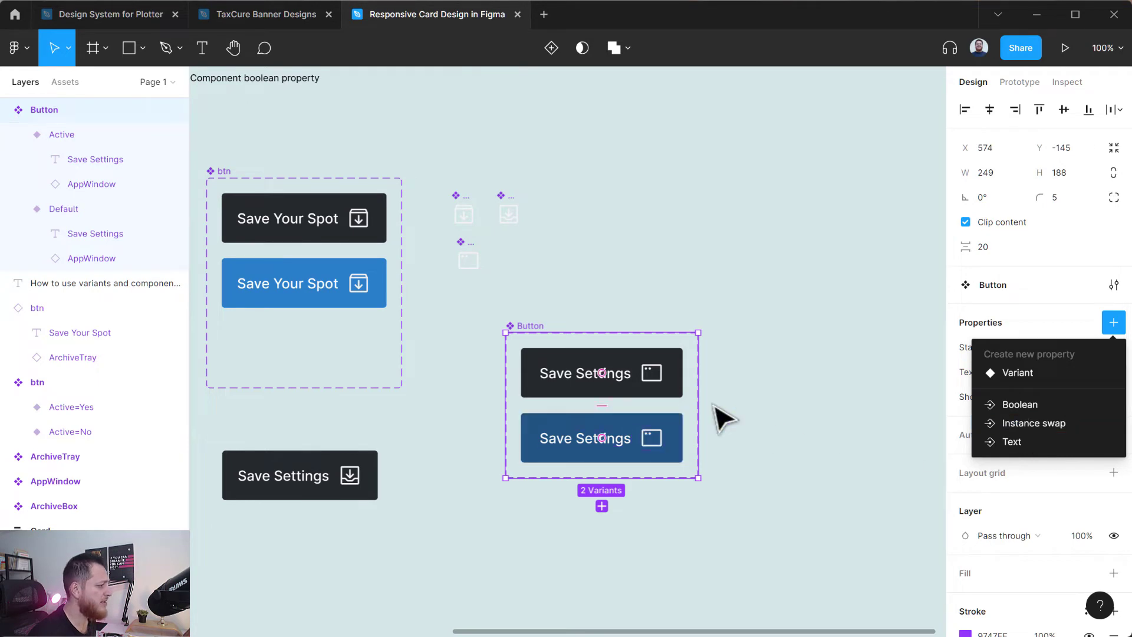
{"action": "left_click", "coordinate": [764, 407]}
- Create an instance swap property named Icon, with the value AppWindow, from the Default variant's icon
{"action": "double_click", "coordinate": [653, 377]}
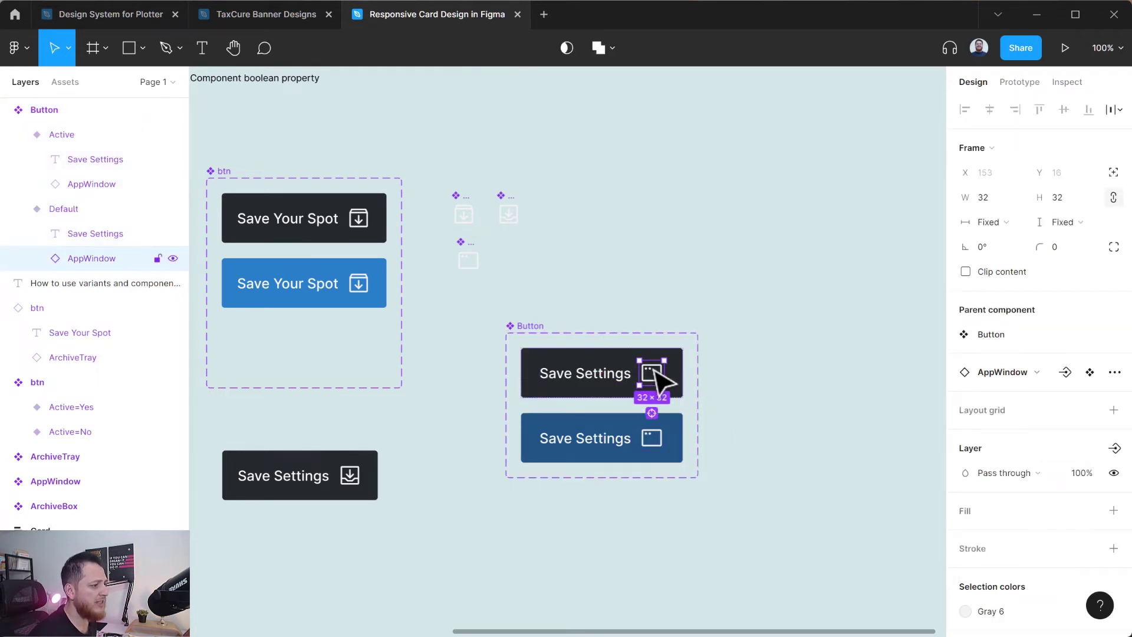
{"action": "left_click", "coordinate": [1066, 374]}
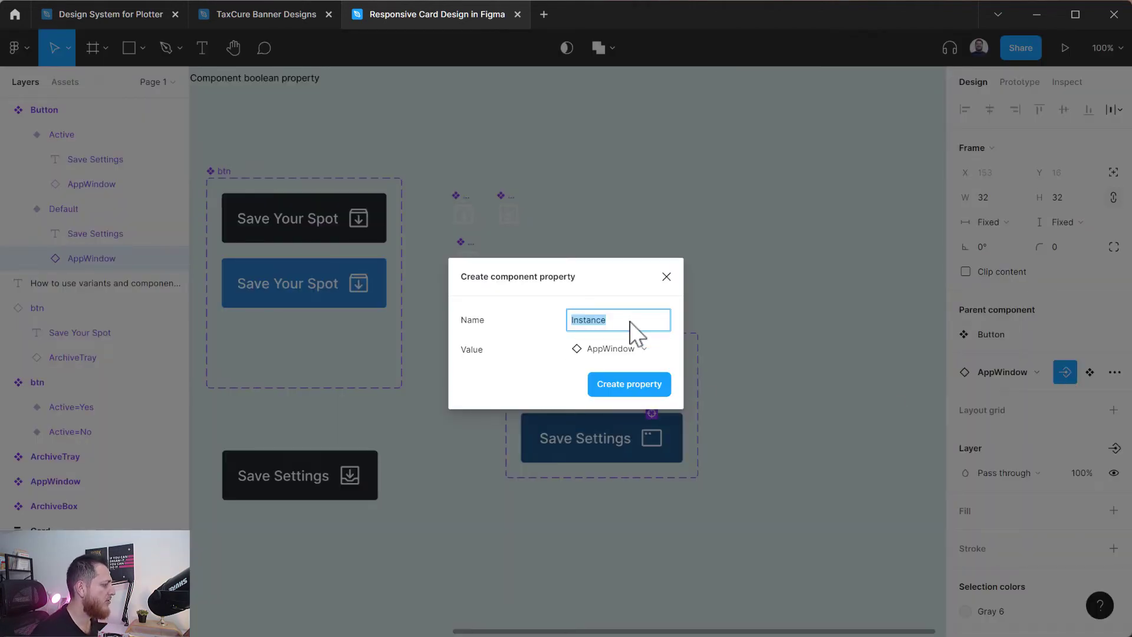
{"action": "type", "text": "Icon"}
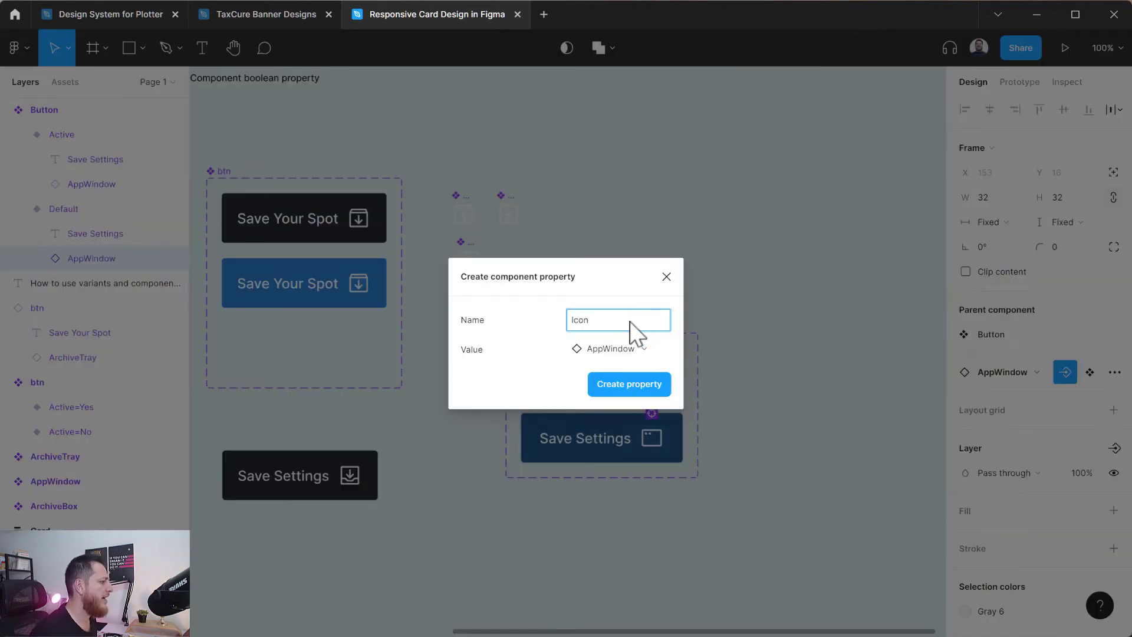
{"action": "left_click", "coordinate": [634, 381]}
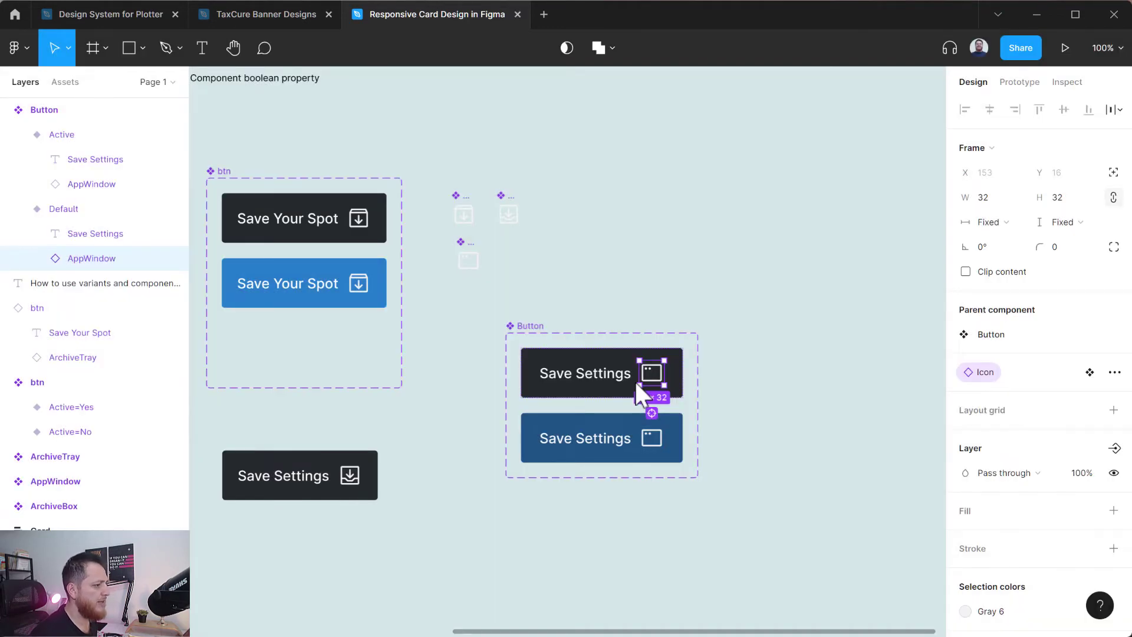
- Link the Active variant's AppWindow icon to the existing Icon instance swap property
{"action": "left_click", "coordinate": [664, 447]}
{"action": "left_click", "coordinate": [664, 446]}
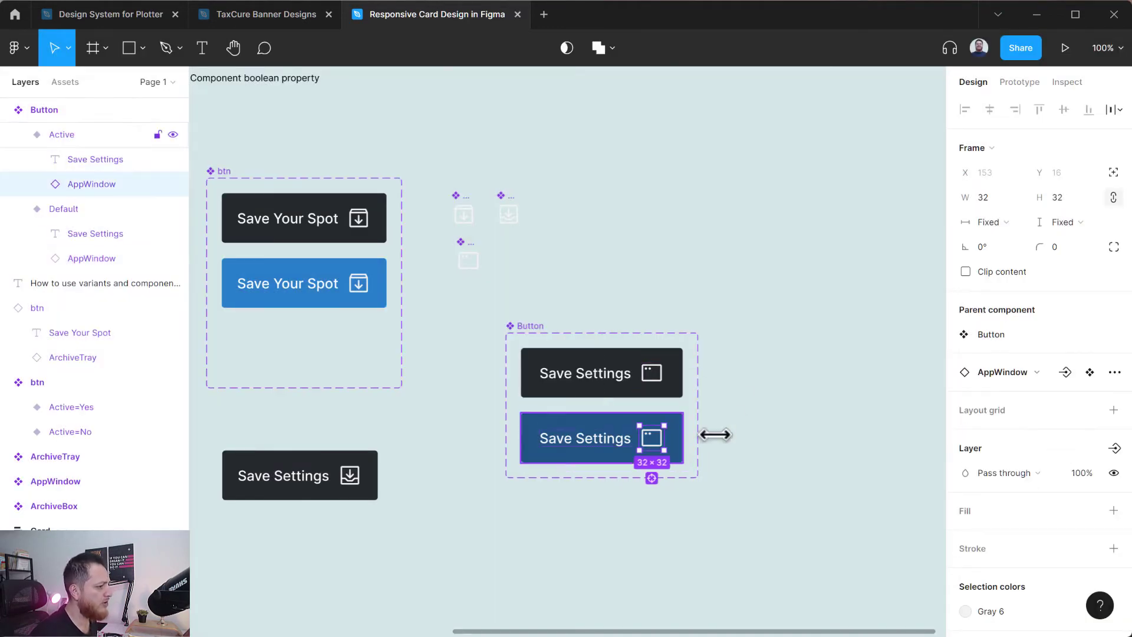
{"action": "left_click", "coordinate": [1063, 374]}
{"action": "left_click", "coordinate": [1017, 397]}
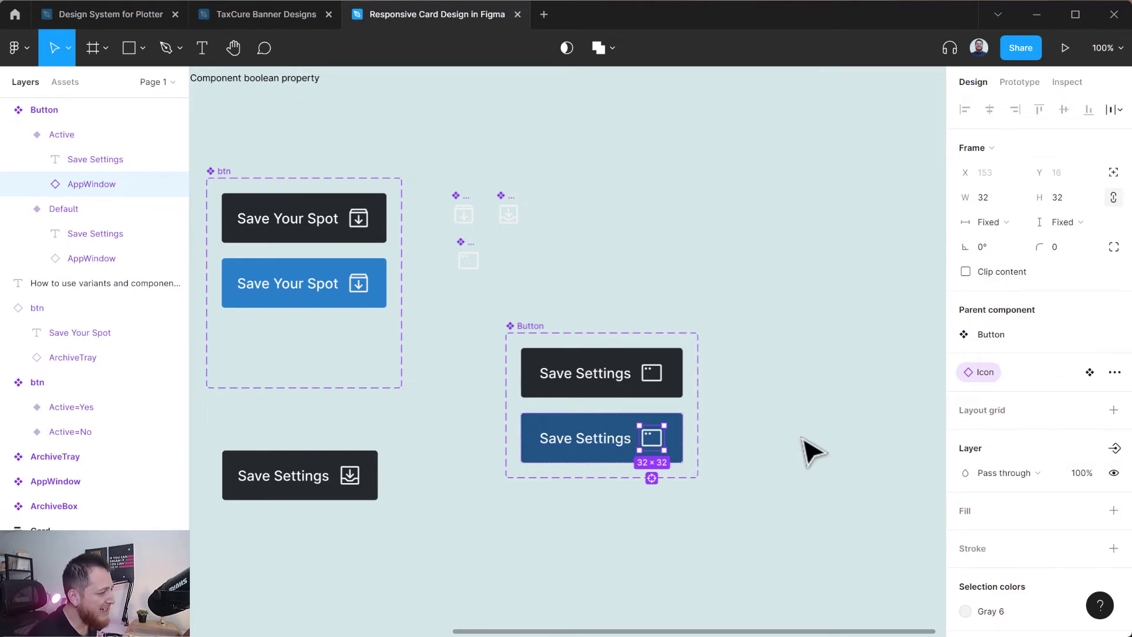
- Create a boolean property named Show Icon, with the value True, for the Active variant's icon visibility
{"action": "left_click", "coordinate": [1114, 450]}
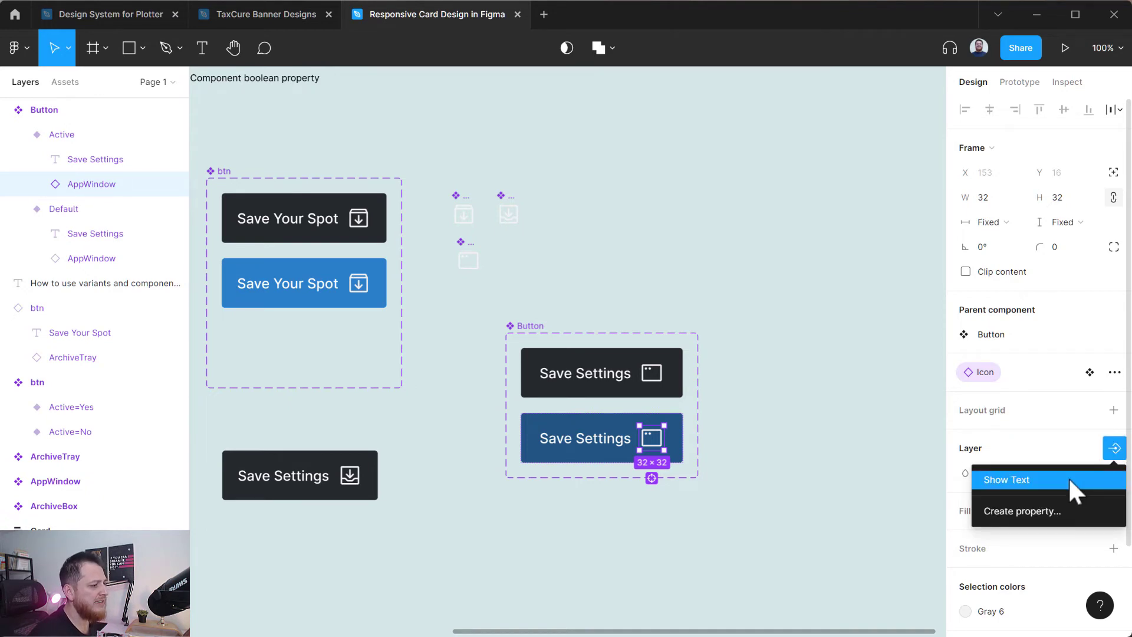
{"action": "left_click", "coordinate": [1060, 506]}
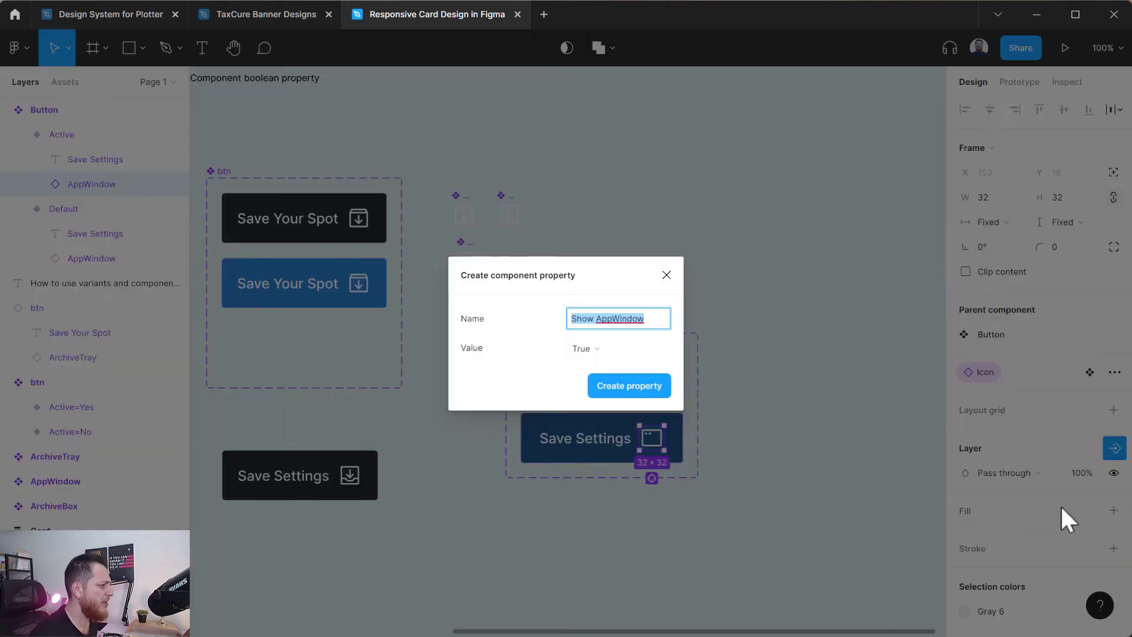
{"action": "type", "text": "Show Icon"}
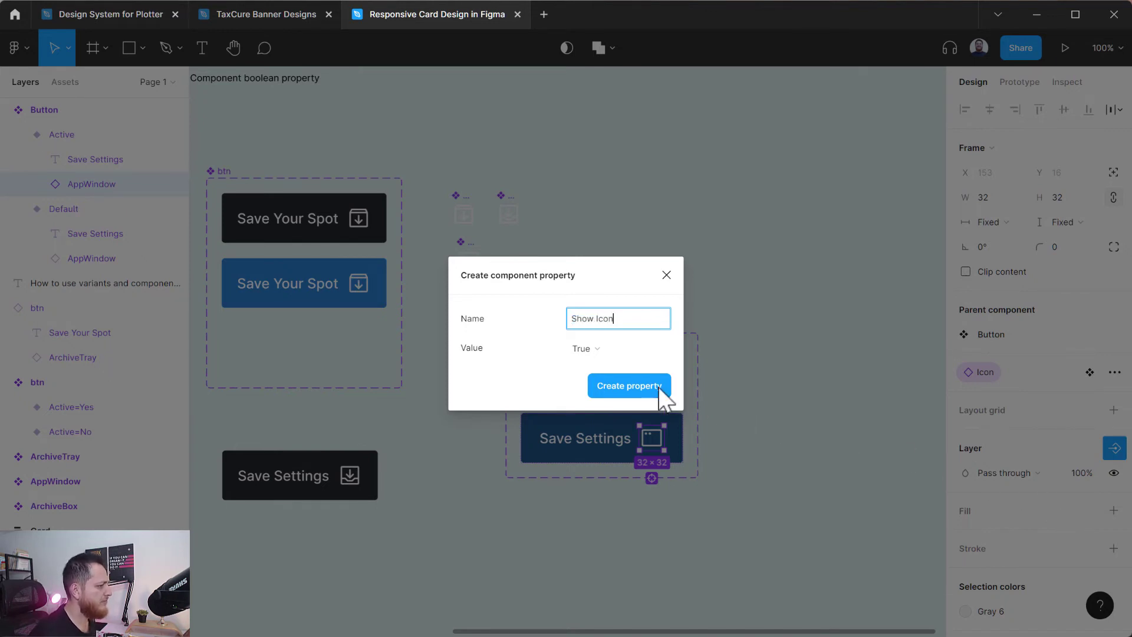
{"action": "left_click", "coordinate": [663, 389]}
- Confirm creation of the Show Icon boolean property and compare the visibility settings of both variants' icons
{"action": "left_click", "coordinate": [660, 382]}
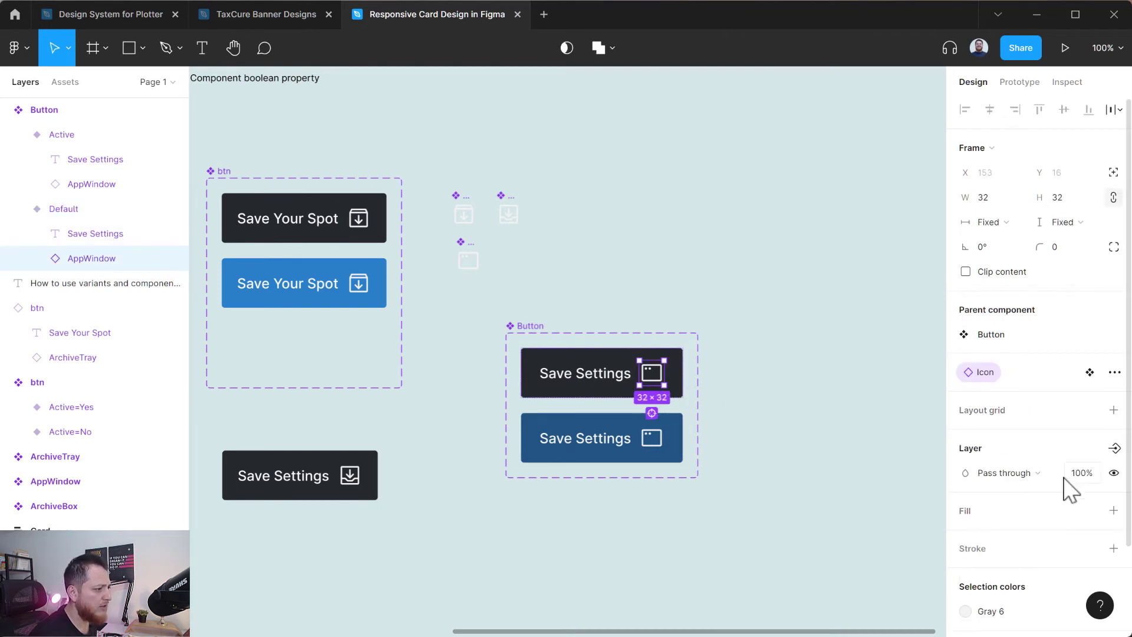
{"action": "scroll", "coordinate": [1046, 533], "scroll_direction": "down", "scroll_amount": 3}
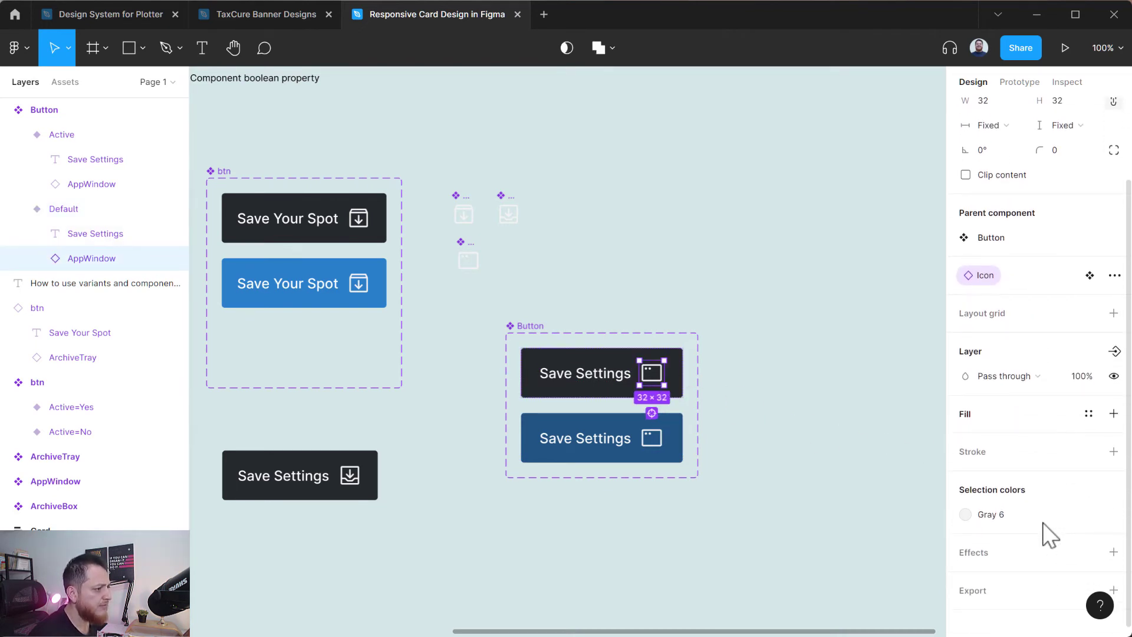
{"action": "scroll", "coordinate": [1046, 534], "scroll_direction": "up", "scroll_amount": 3}
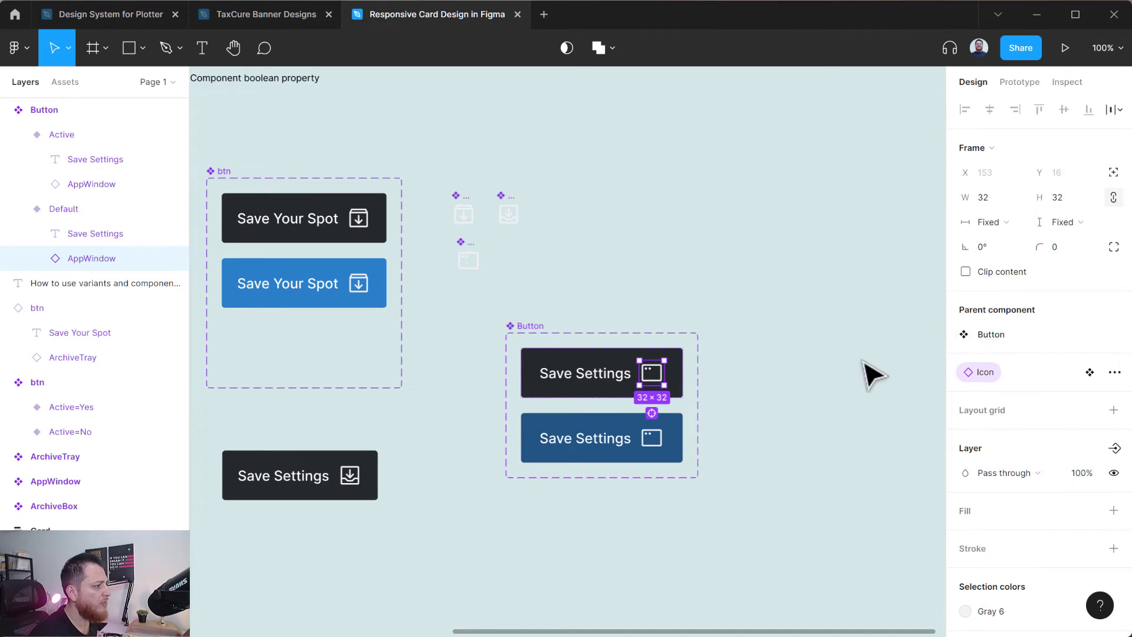
{"action": "left_click", "coordinate": [653, 443]}
{"action": "left_click", "coordinate": [652, 441]}
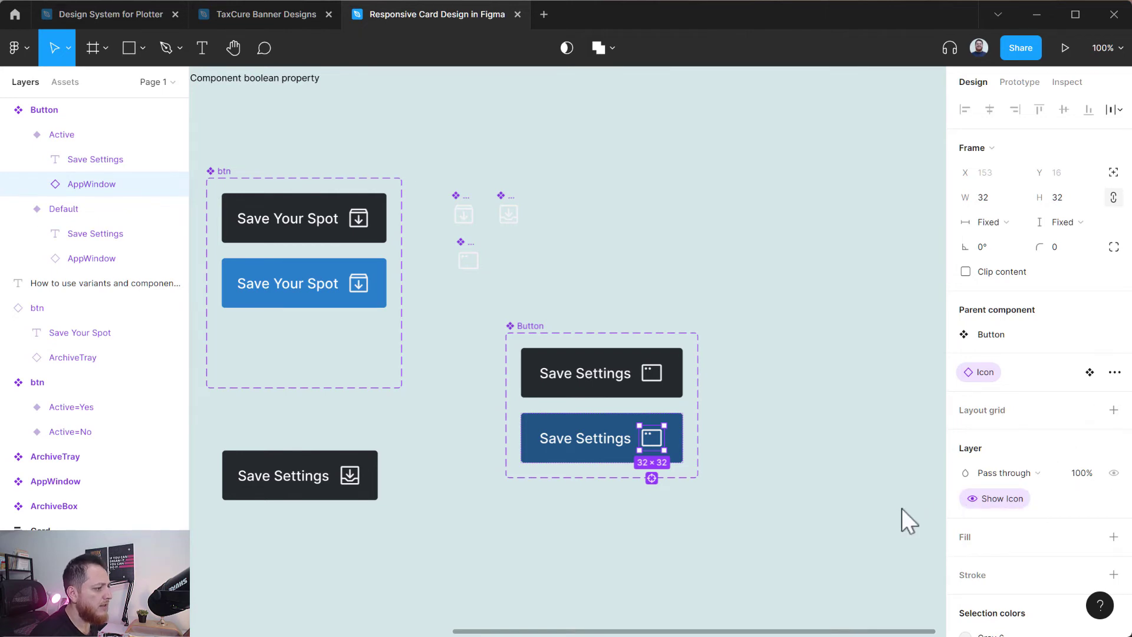
- Link the Default variant's AppWindow icon visibility to the existing Show Icon property and deselect it
{"action": "left_click", "coordinate": [660, 381]}
{"action": "left_click", "coordinate": [653, 377]}
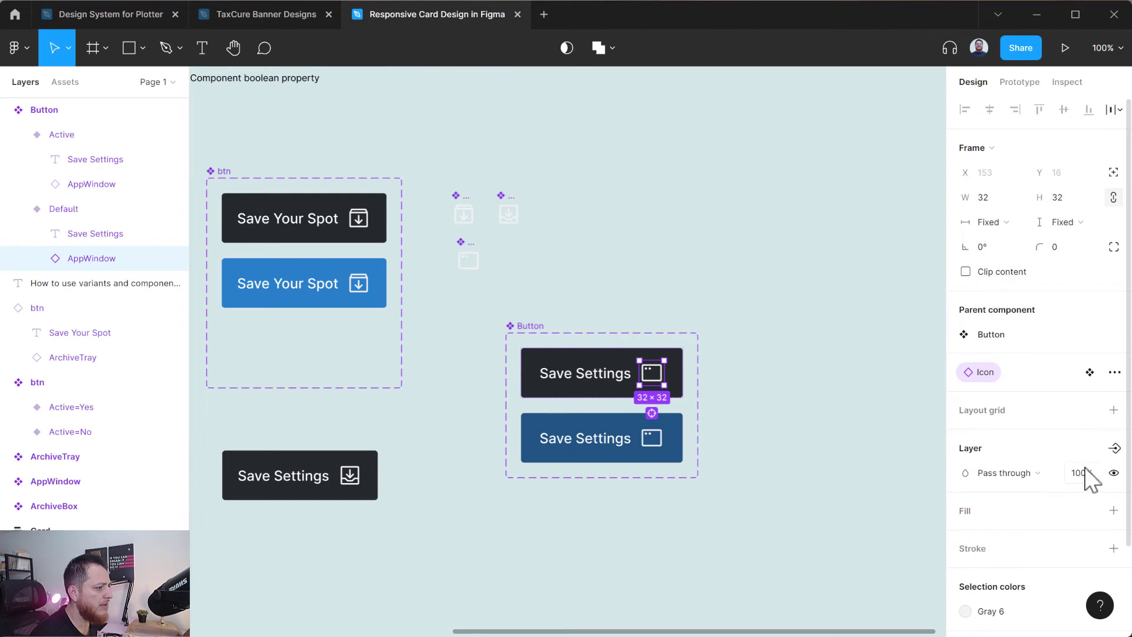
{"action": "left_click", "coordinate": [1113, 448]}
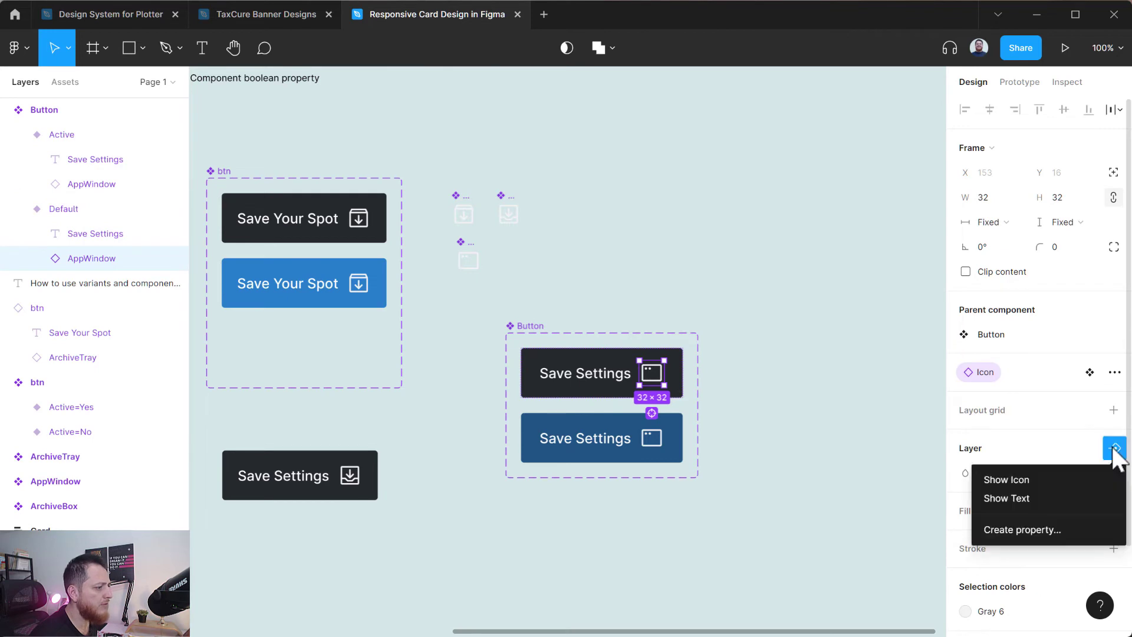
{"action": "left_click", "coordinate": [1054, 486]}
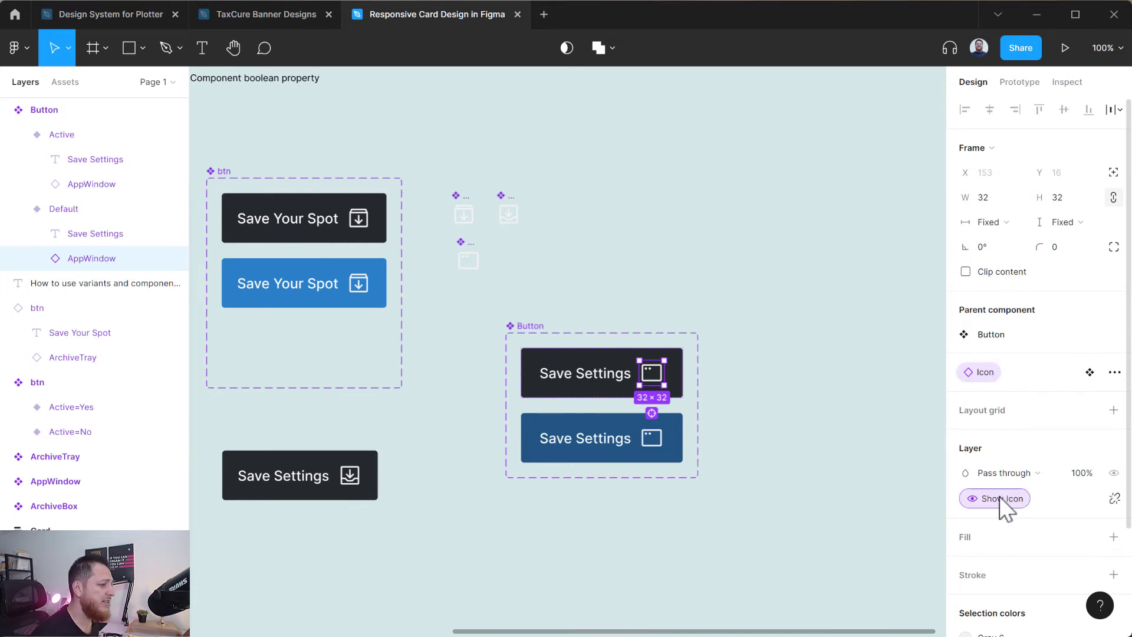
{"action": "left_click", "coordinate": [794, 510]}
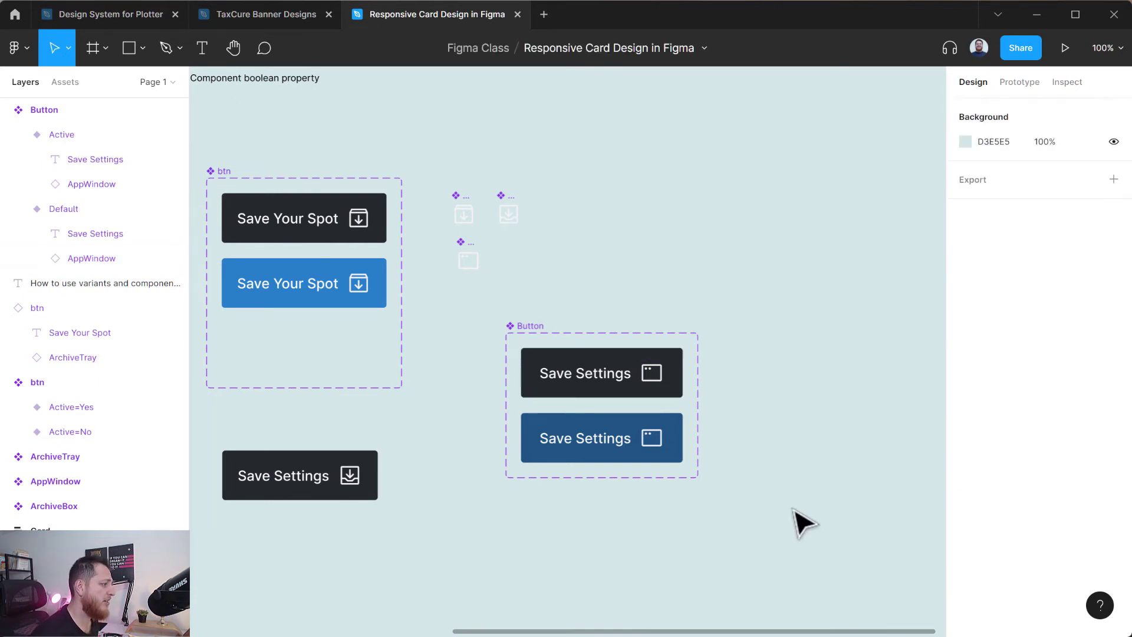
- Change the Active variant's background fill to the purple document color 9747FF
{"action": "left_click", "coordinate": [619, 462]}
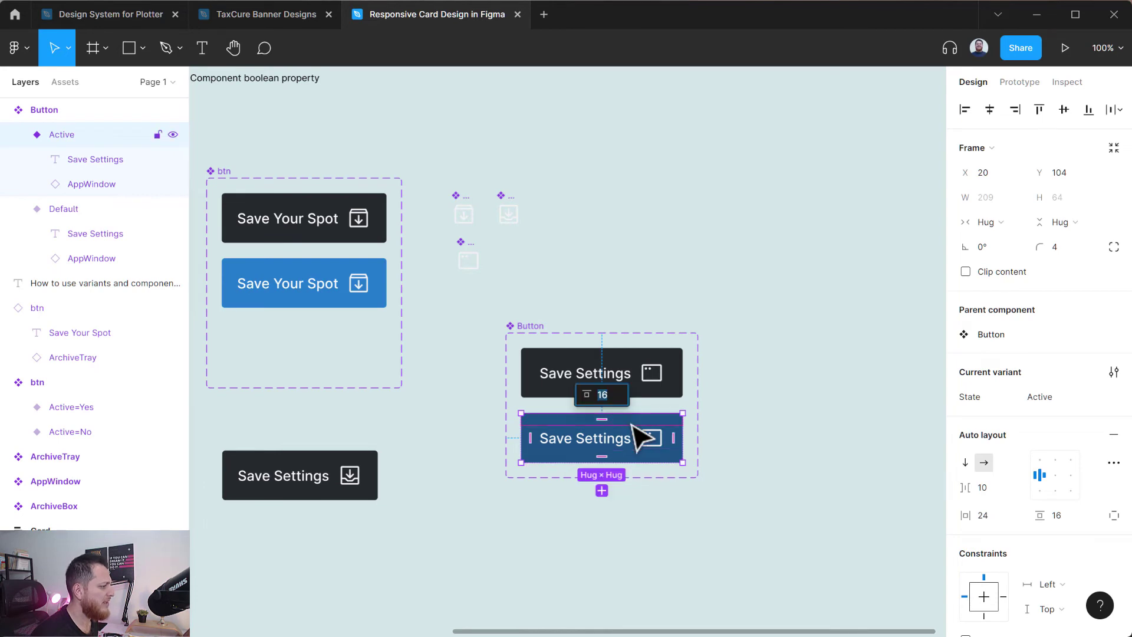
{"action": "scroll", "coordinate": [1043, 575], "scroll_direction": "down", "scroll_amount": 4}
{"action": "scroll", "coordinate": [1040, 570], "scroll_direction": "down", "scroll_amount": 2}
{"action": "left_click", "coordinate": [965, 463]}
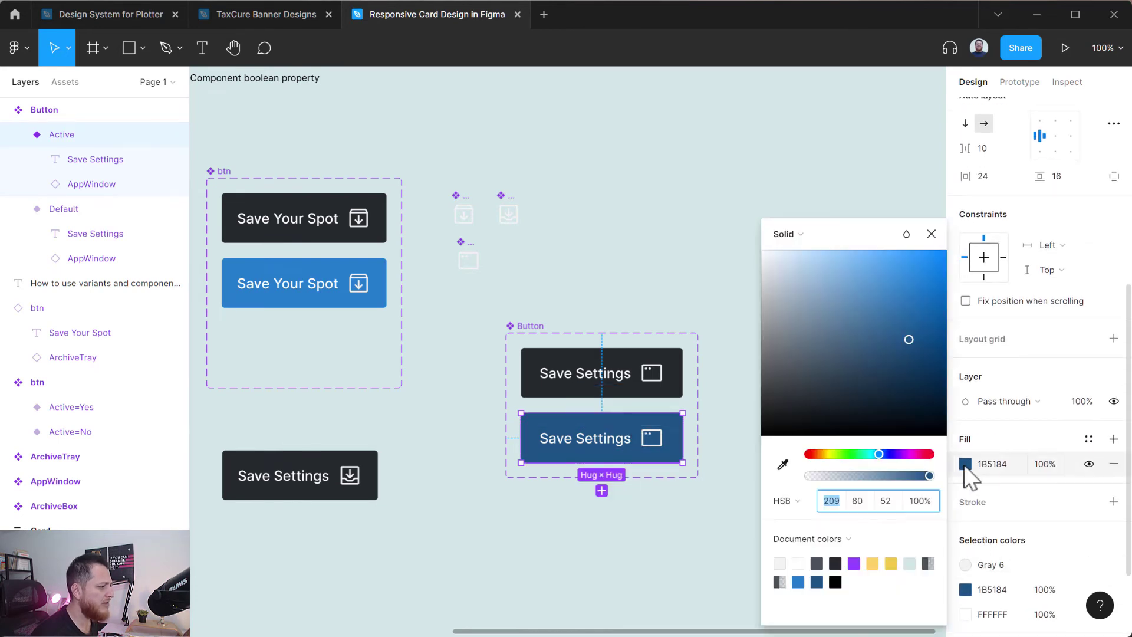
{"action": "left_click", "coordinate": [873, 301]}
{"action": "left_click_drag", "start_coordinate": [872, 302], "coordinate": [872, 354]}
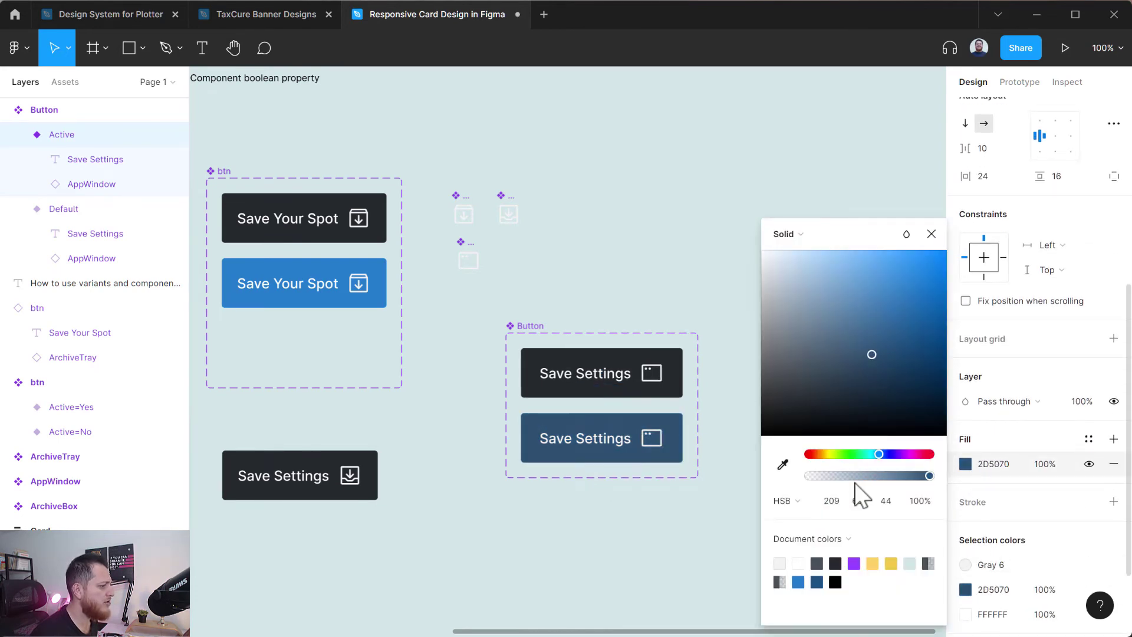
{"action": "left_click", "coordinate": [854, 562]}
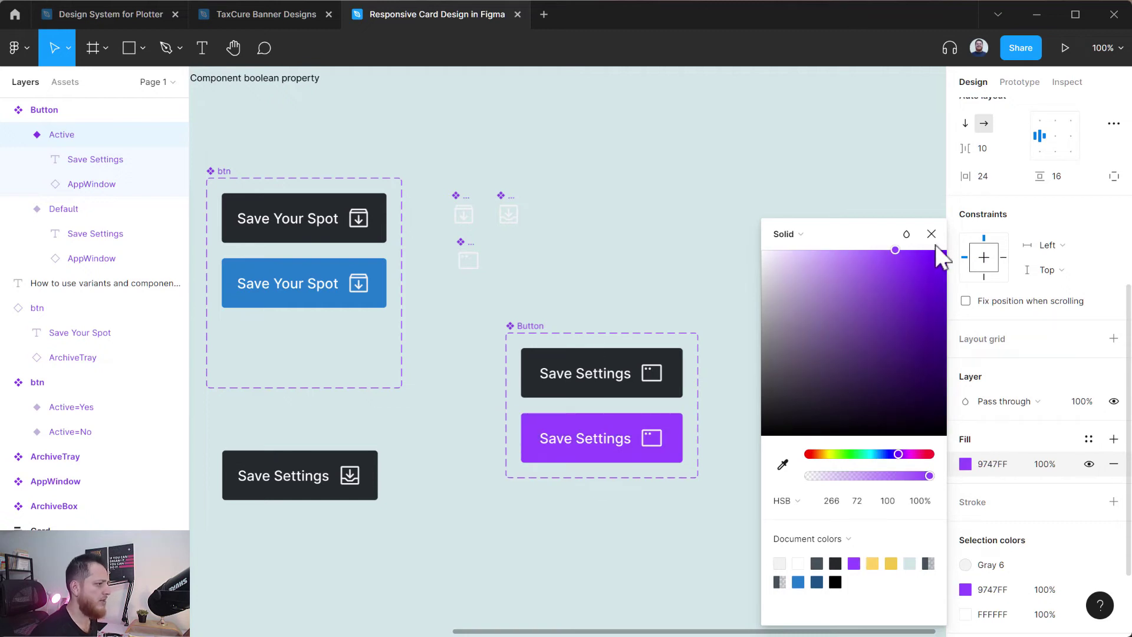
{"action": "left_click", "coordinate": [931, 233]}
{"action": "left_click", "coordinate": [837, 292]}
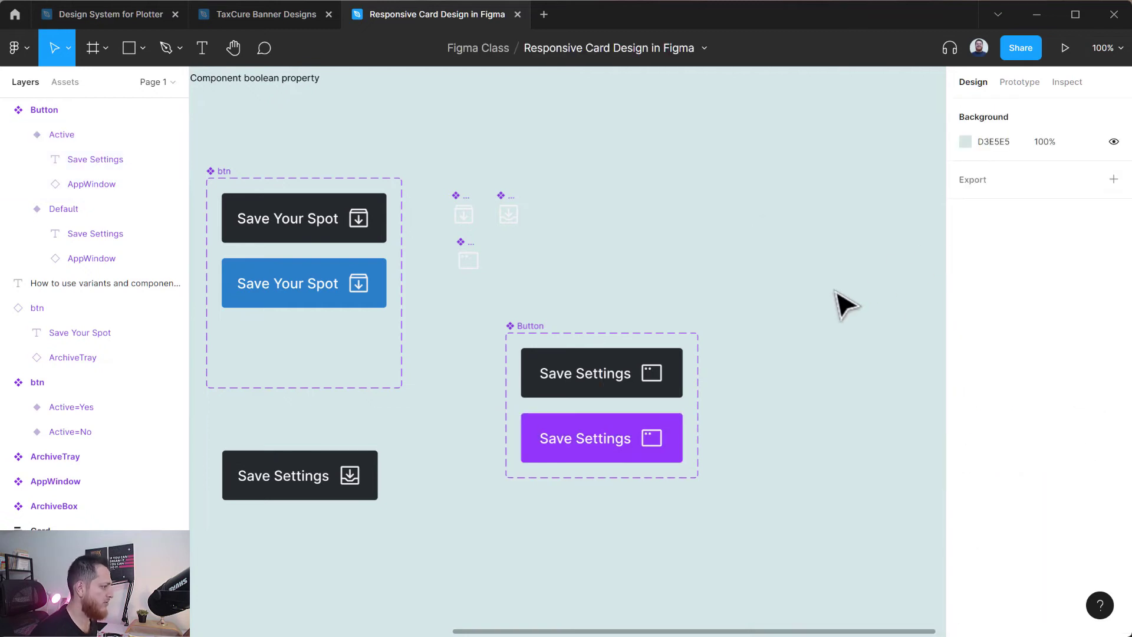
- Place an instance of the Button component from the local components on the empty canvas beside the component set
{"action": "left_click", "coordinate": [524, 325]}
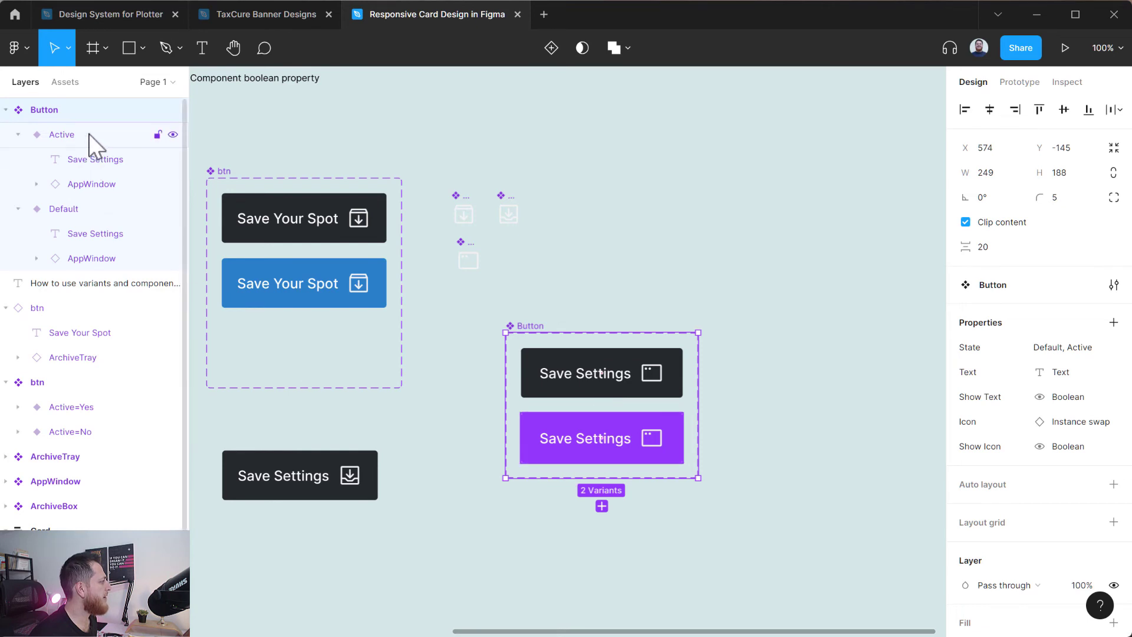
{"action": "left_click", "coordinate": [63, 82]}
{"action": "left_click_drag", "start_coordinate": [51, 391], "coordinate": [853, 224]}
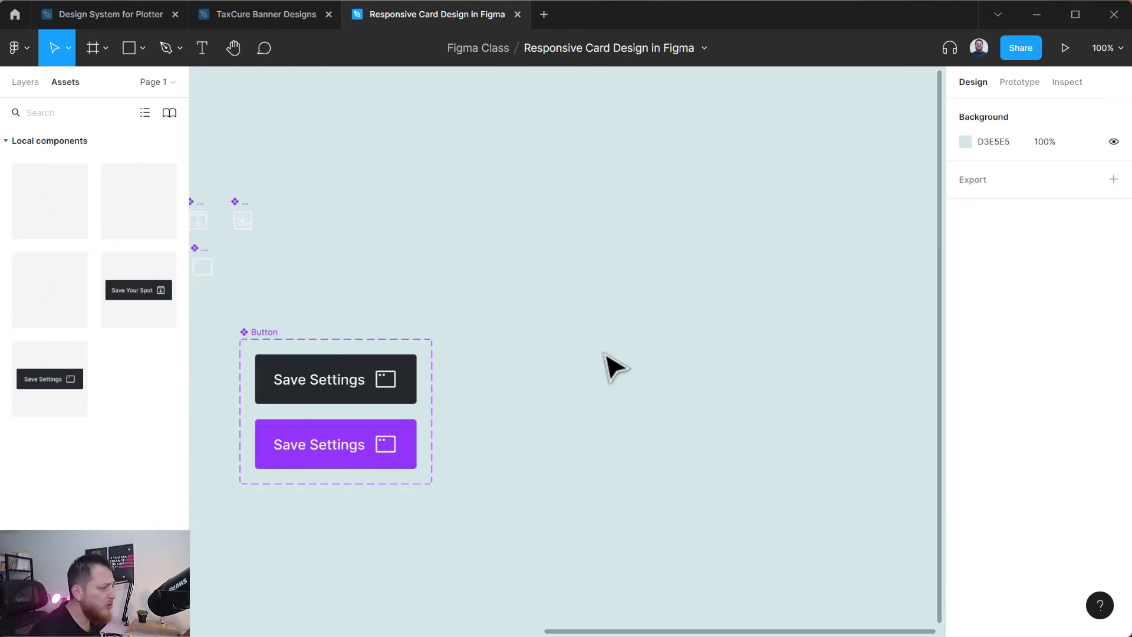
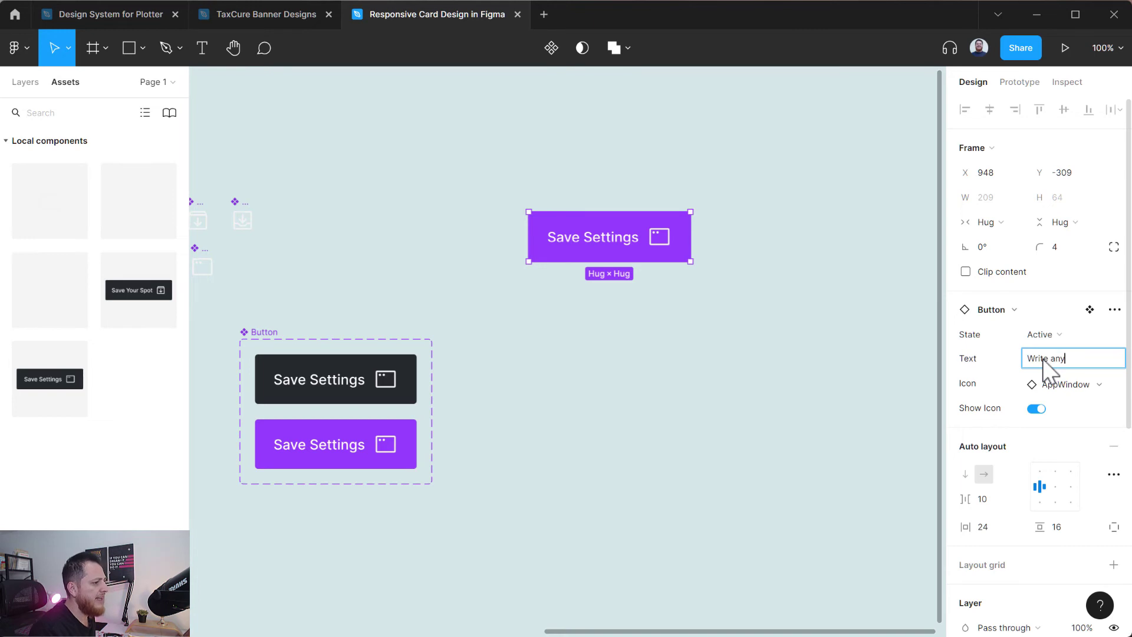
- Set the Button instance's Text property to "Write anything here" and swap its icon to ArchiveTray
{"action": "type", "text": "er"}
{"action": "key", "text": "Return"}
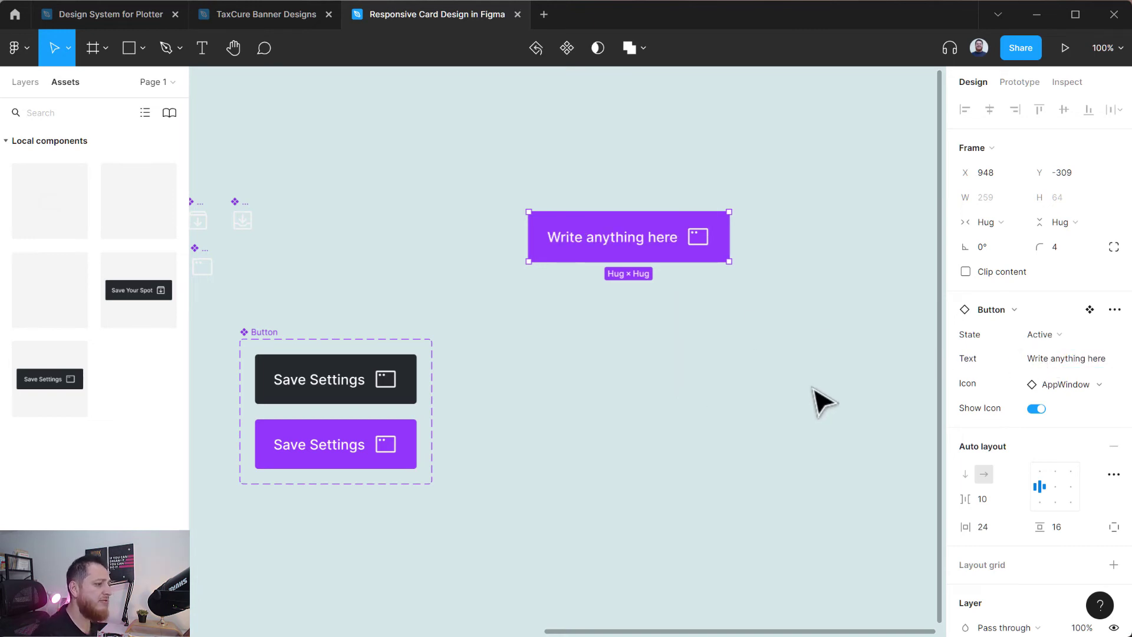
{"action": "left_click", "coordinate": [1071, 386]}
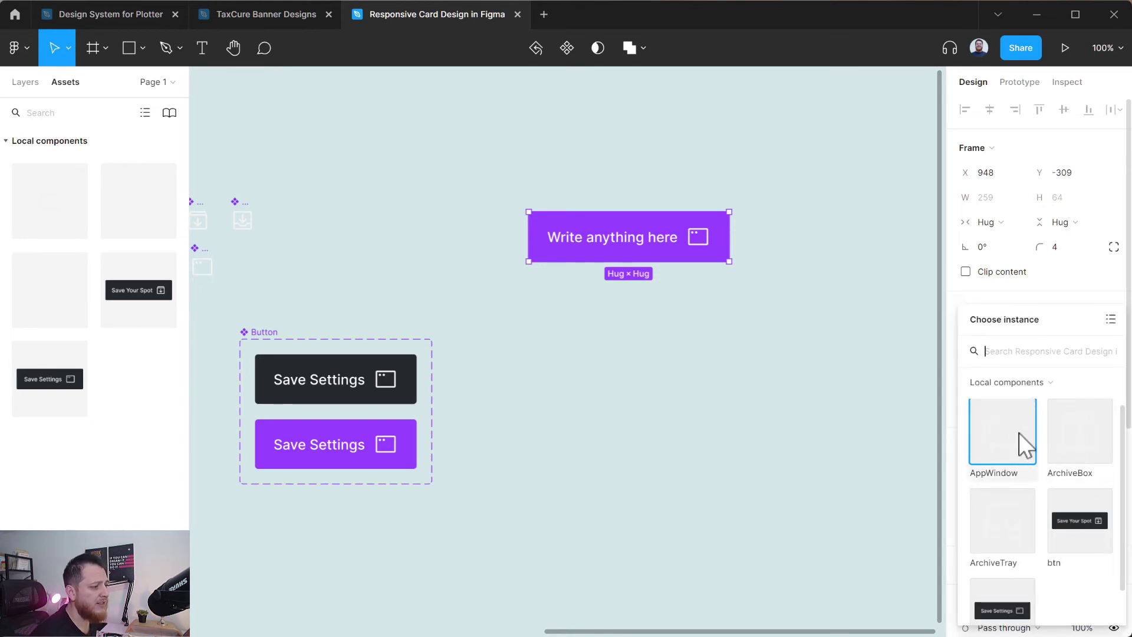
{"action": "left_click", "coordinate": [1010, 517]}
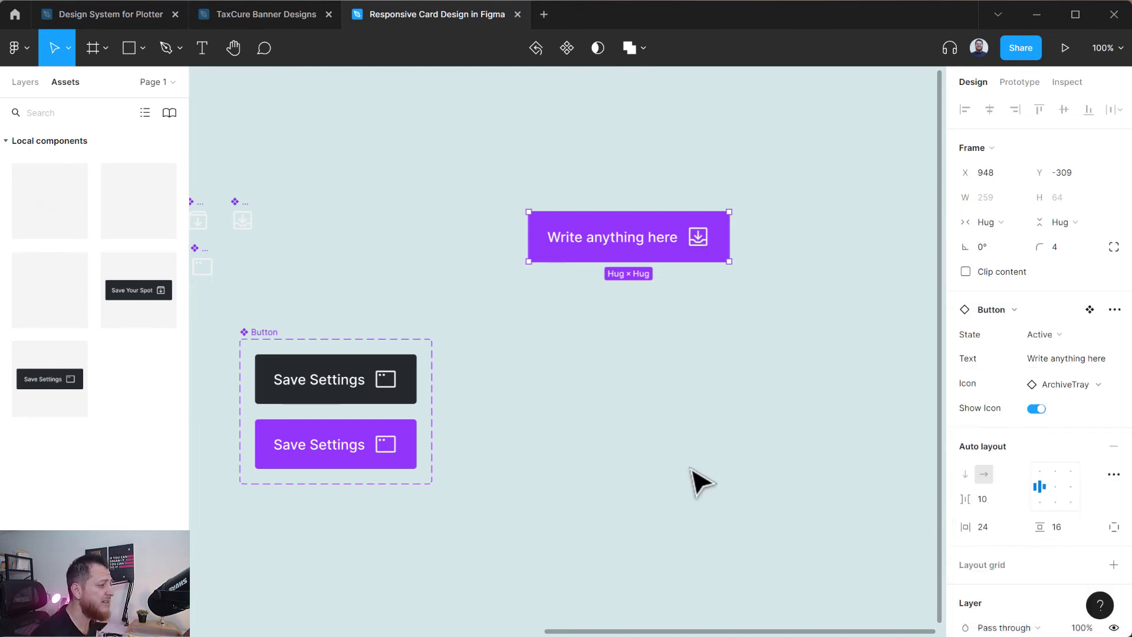
{"action": "left_click", "coordinate": [646, 343]}
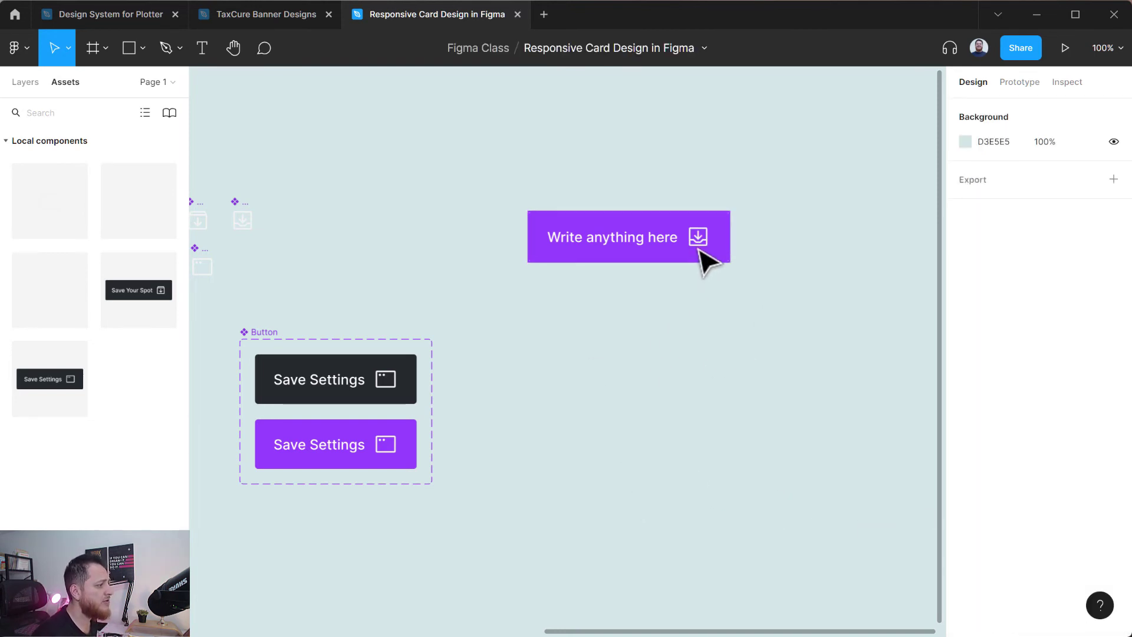
- Test the Button instance's Show Icon property by switching it off and back on
{"action": "left_click", "coordinate": [611, 236]}
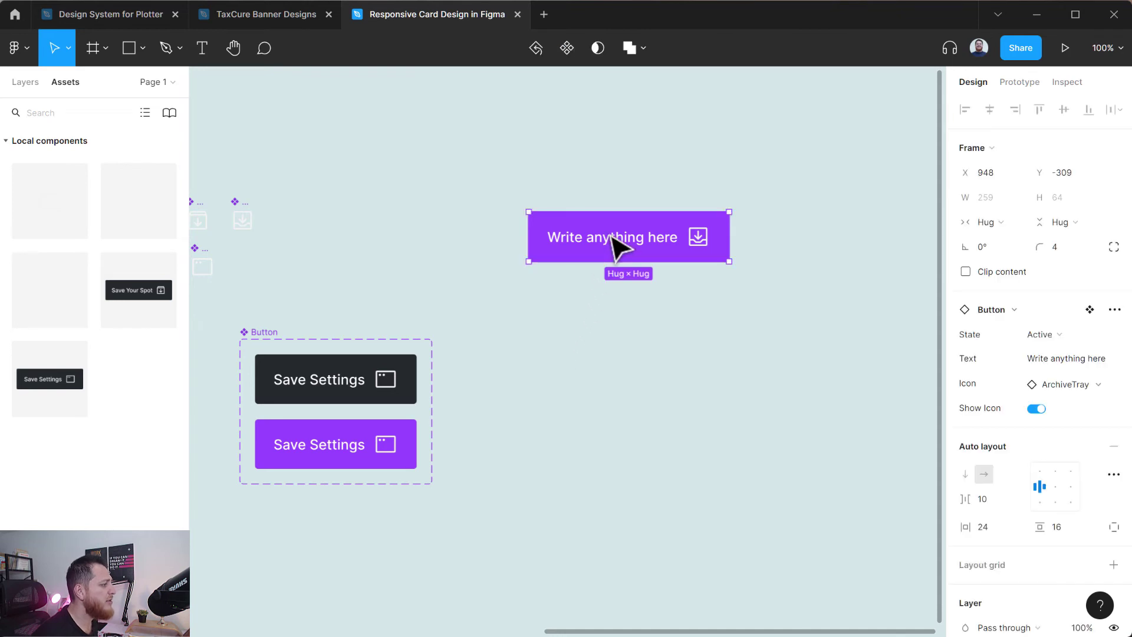
{"action": "left_click", "coordinate": [1036, 408]}
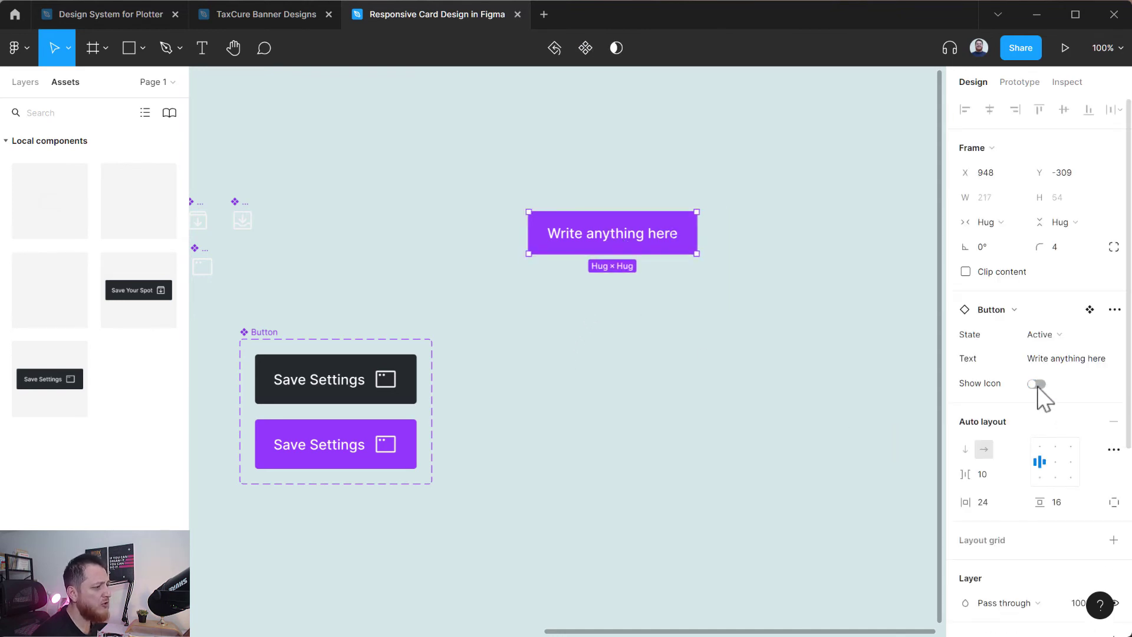
{"action": "left_click", "coordinate": [1036, 384]}
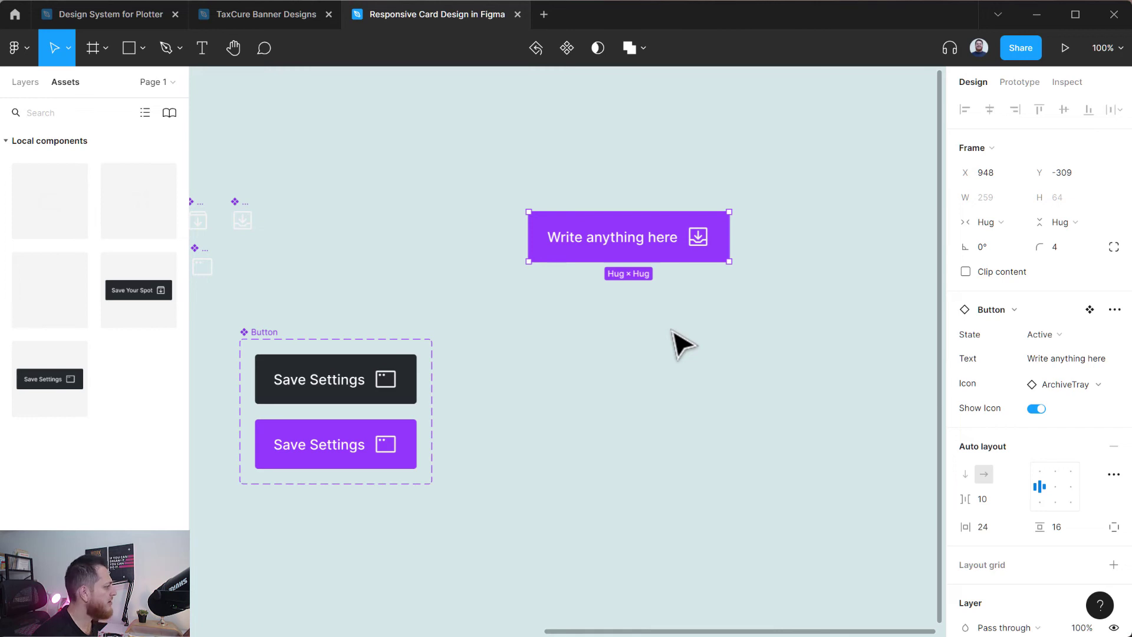
{"action": "left_click", "coordinate": [681, 345]}
- Check the Default variant's label properties and link the Active variant's label visibility to the existing Show Text property
{"action": "left_click", "coordinate": [273, 341]}
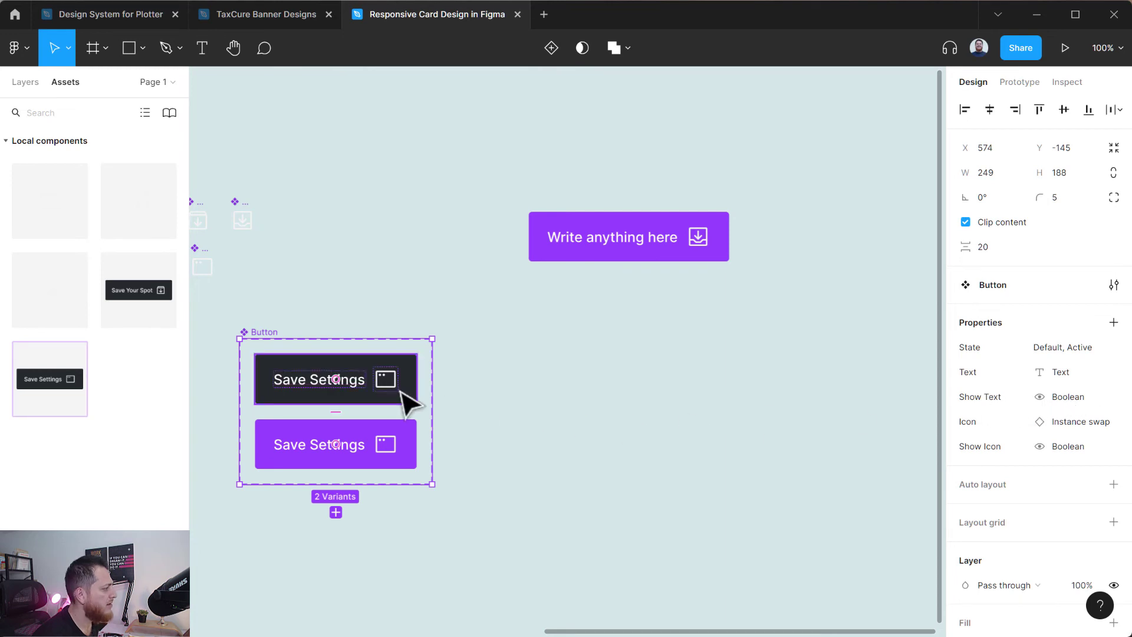
{"action": "left_click", "coordinate": [286, 392]}
{"action": "left_click", "coordinate": [286, 393]}
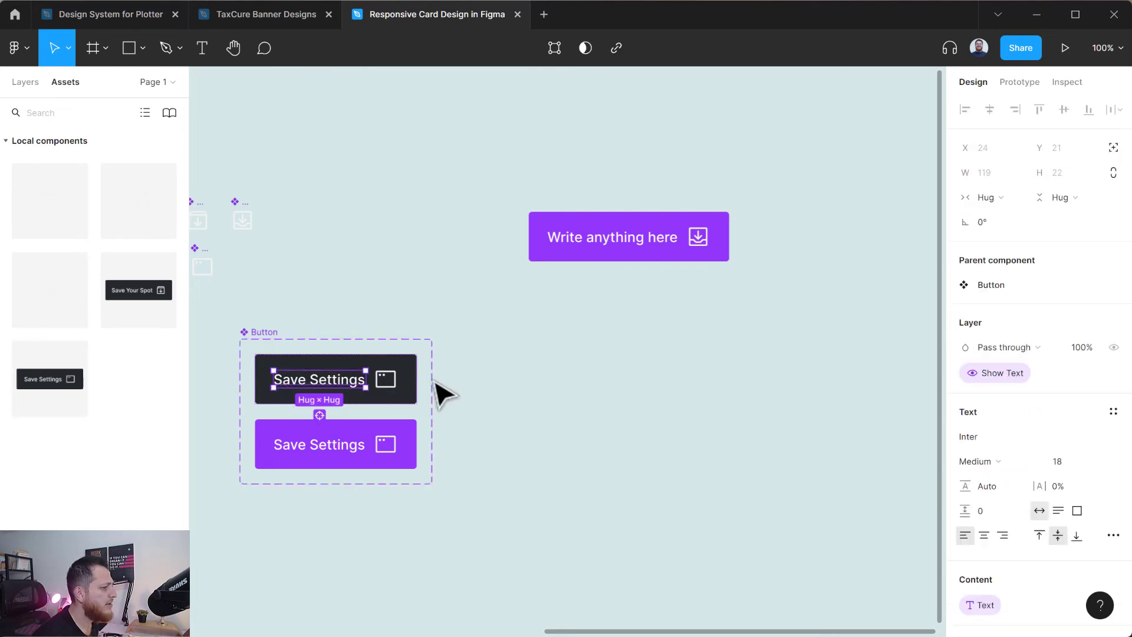
{"action": "left_click", "coordinate": [317, 454]}
{"action": "left_click", "coordinate": [317, 454]}
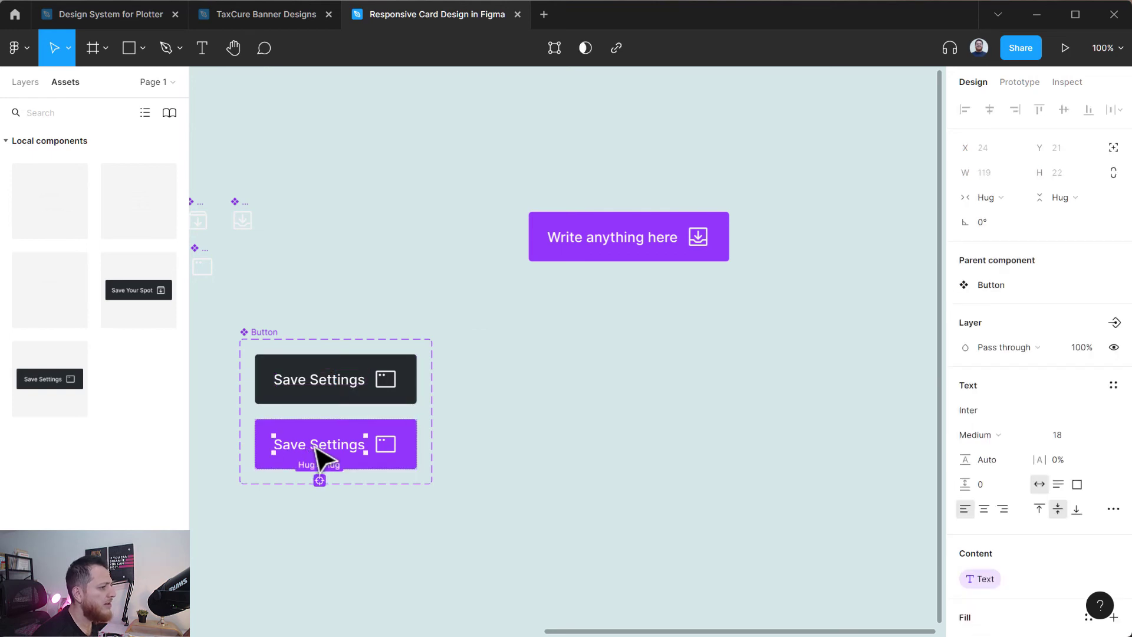
{"action": "left_click", "coordinate": [1114, 323]}
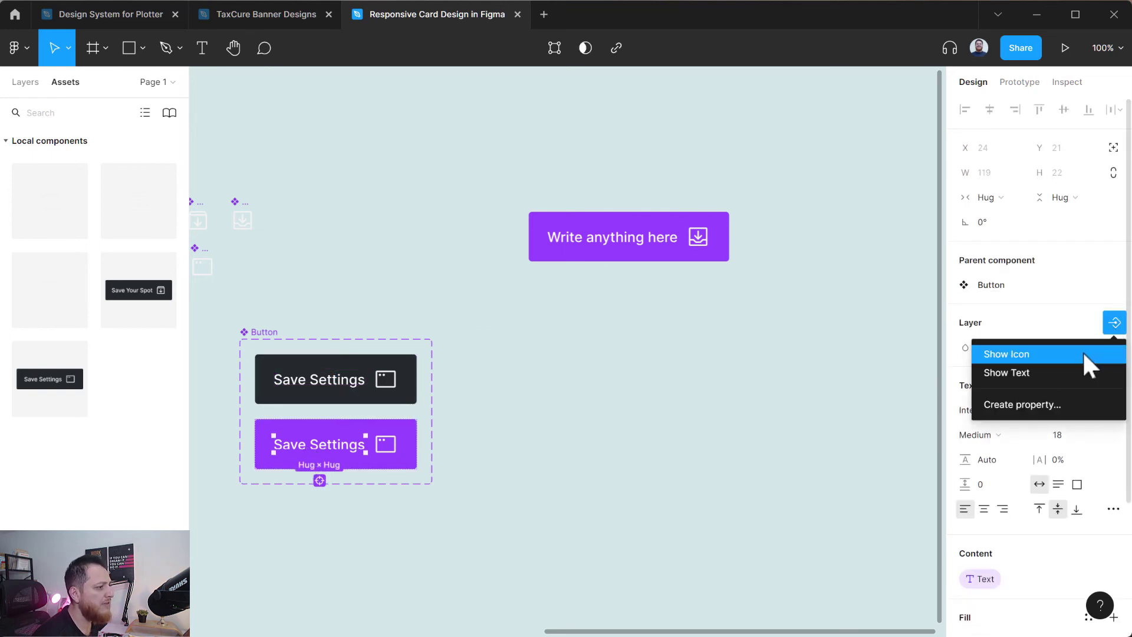
{"action": "left_click", "coordinate": [1060, 372]}
{"action": "left_click", "coordinate": [677, 422]}
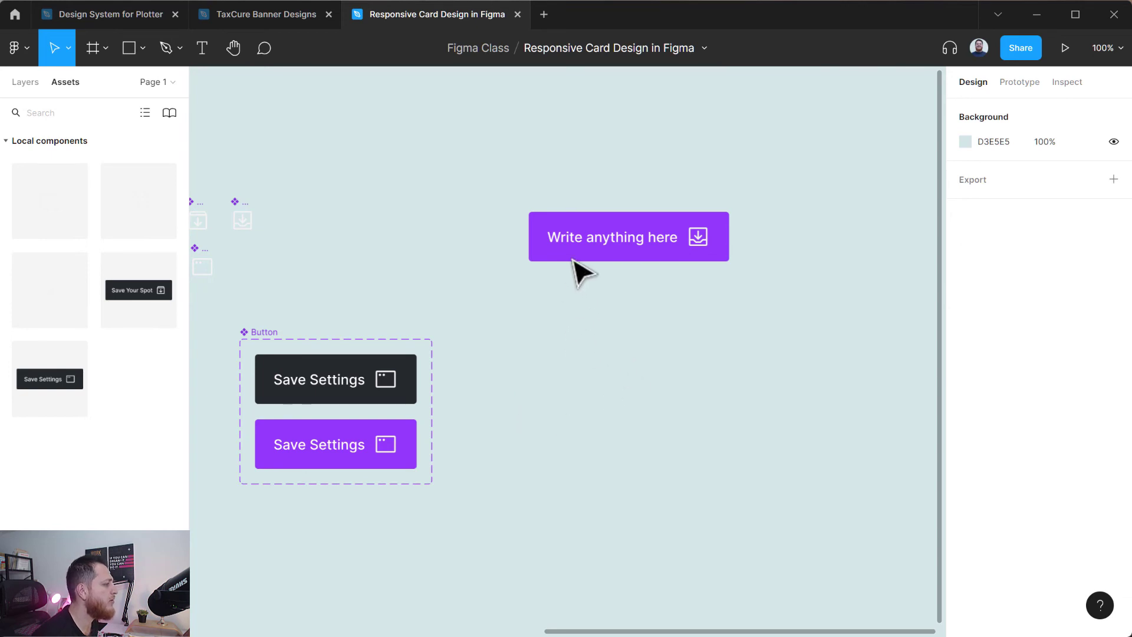
- Test the Button instance's Show Text property by switching it off and back on
{"action": "left_click", "coordinate": [577, 222]}
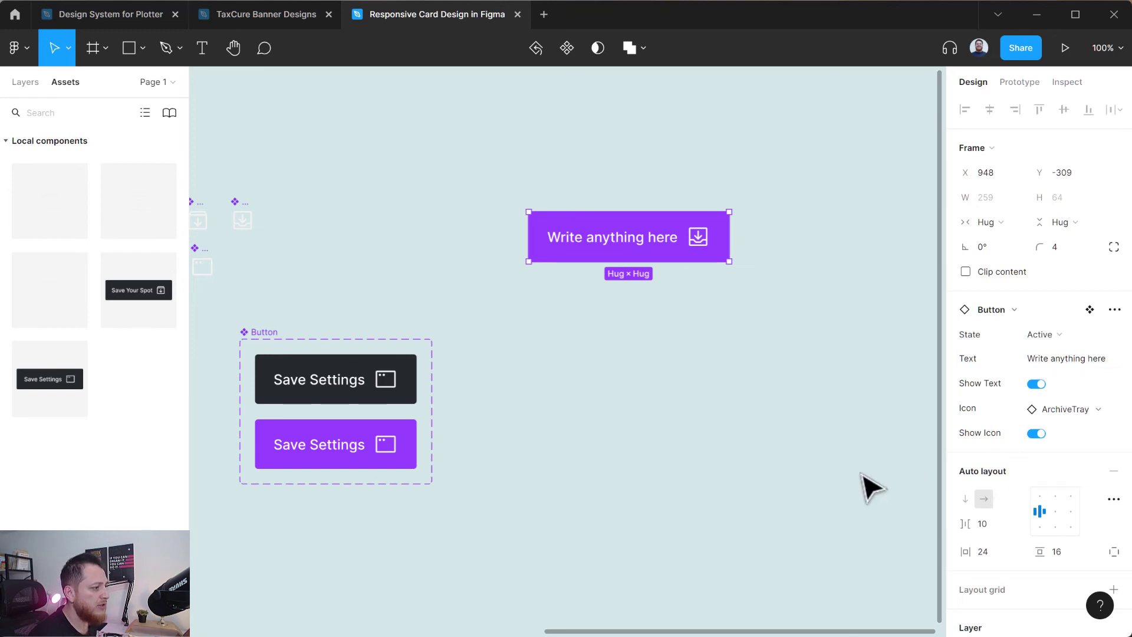
{"action": "left_click", "coordinate": [1036, 383]}
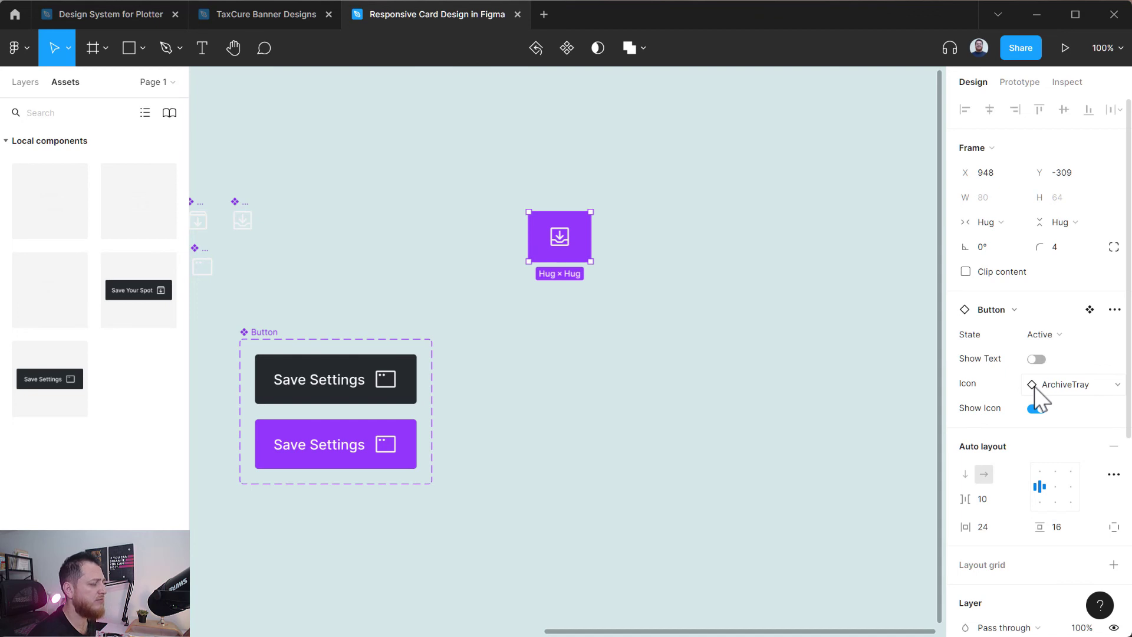
{"action": "left_click", "coordinate": [698, 367]}
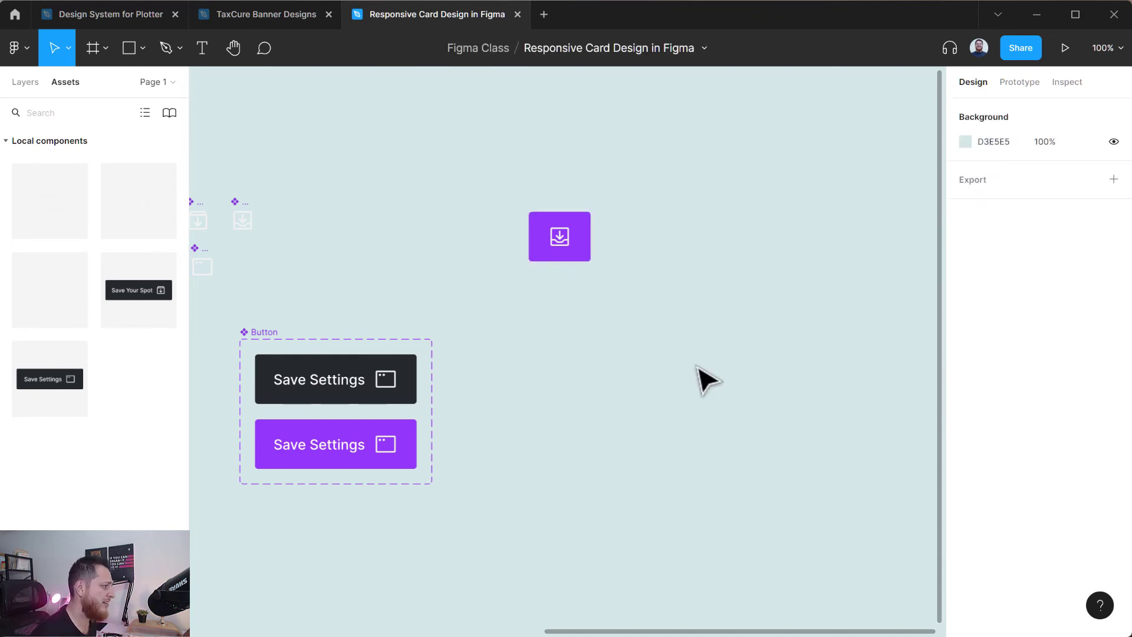
{"action": "left_click", "coordinate": [564, 259]}
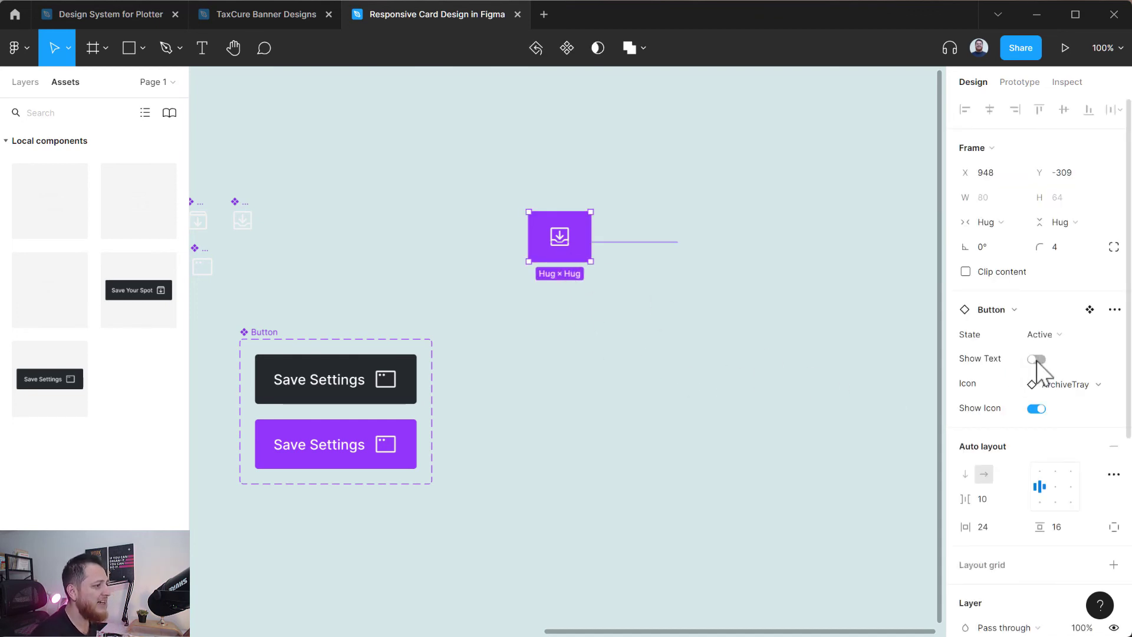
{"action": "left_click", "coordinate": [1034, 359]}
{"action": "left_click", "coordinate": [643, 446]}
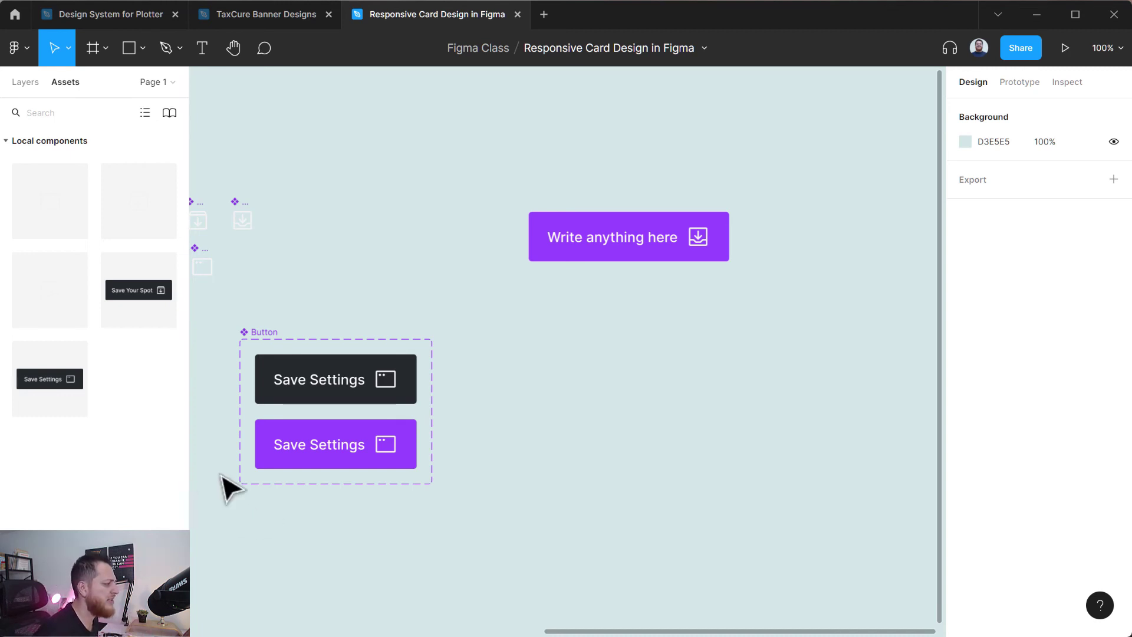
- Inspect the component properties linked to the Active variant's Save Settings label
{"action": "left_click", "coordinate": [278, 457]}
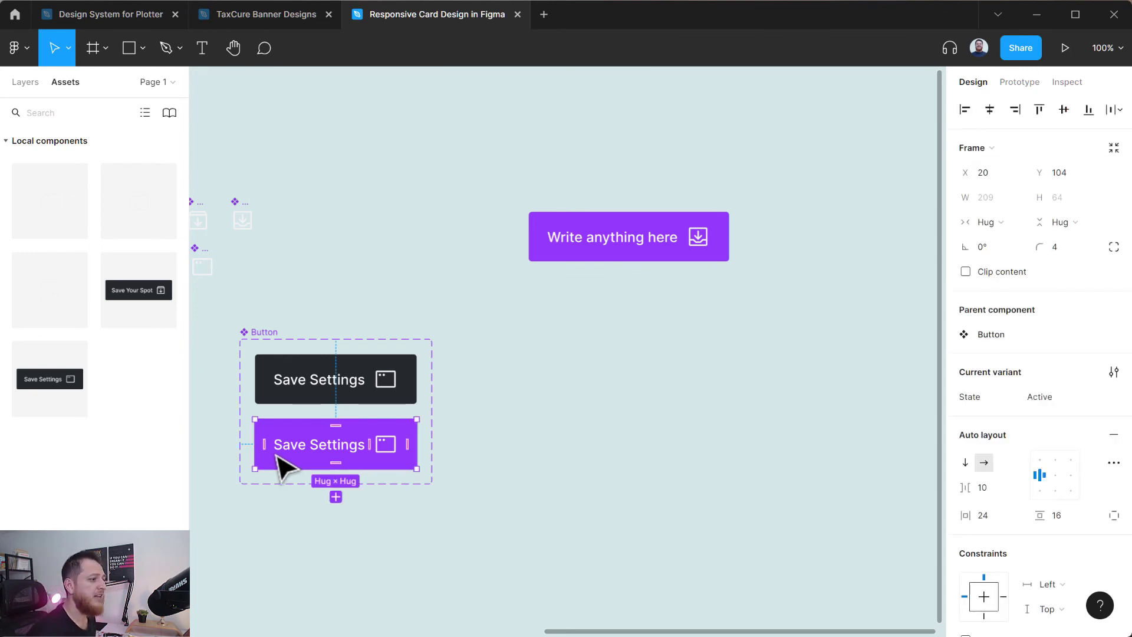
{"action": "double_click", "coordinate": [324, 448]}
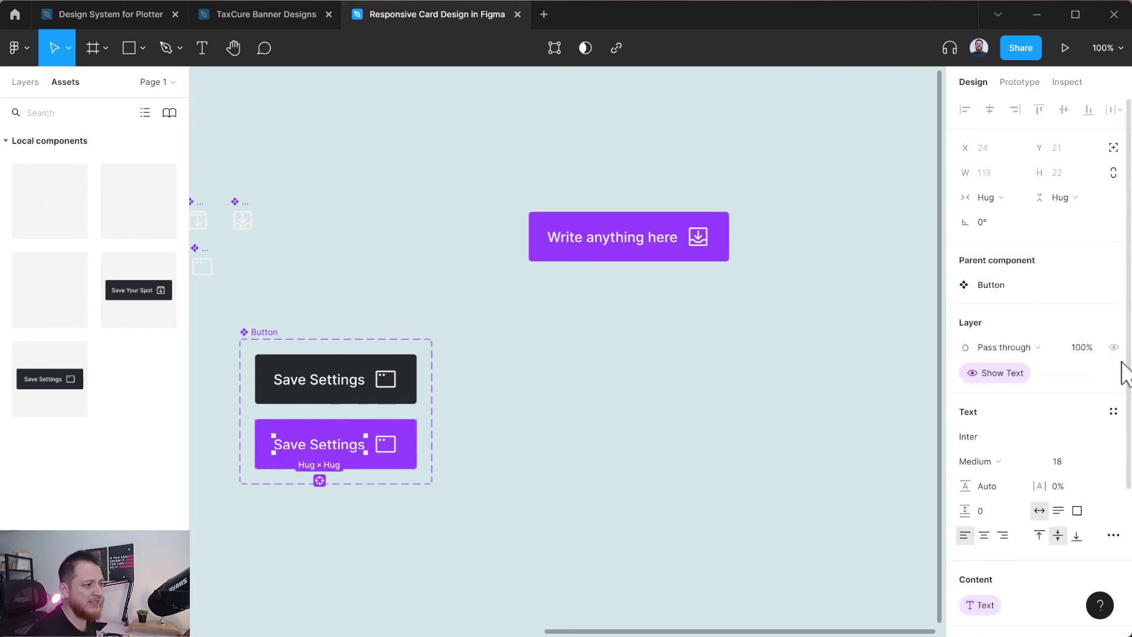
- Inspect the Default variant's settings, and review the Button component set's property list and the property types available to create
{"action": "left_click", "coordinate": [389, 373]}
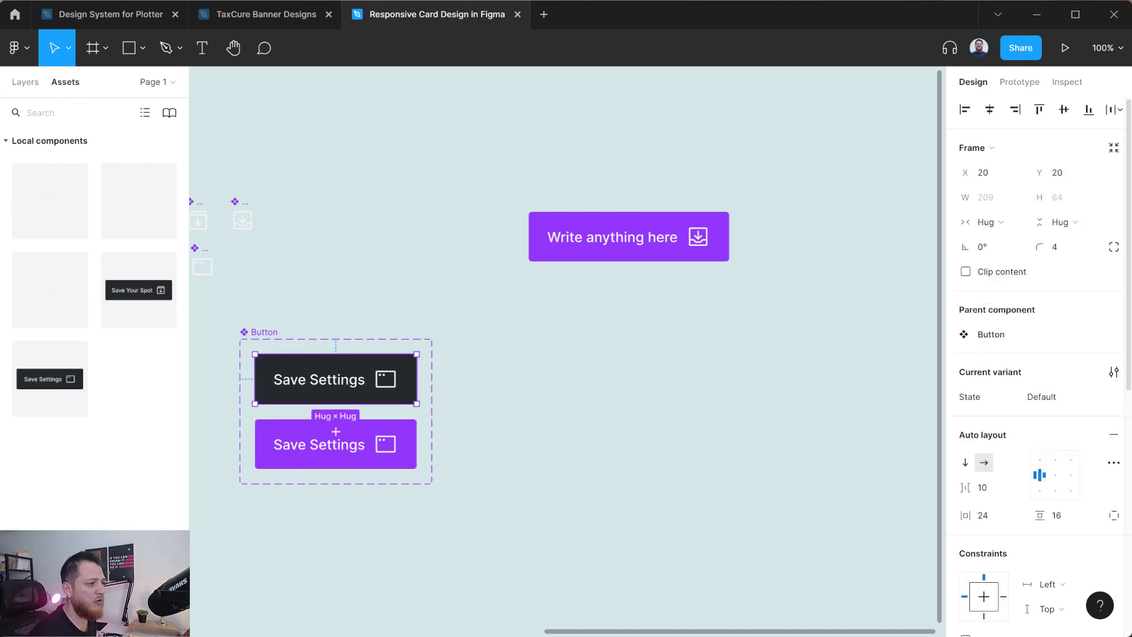
{"action": "scroll", "coordinate": [854, 556], "scroll_direction": "down", "scroll_amount": 4}
{"action": "scroll", "coordinate": [894, 545], "scroll_direction": "up", "scroll_amount": 5}
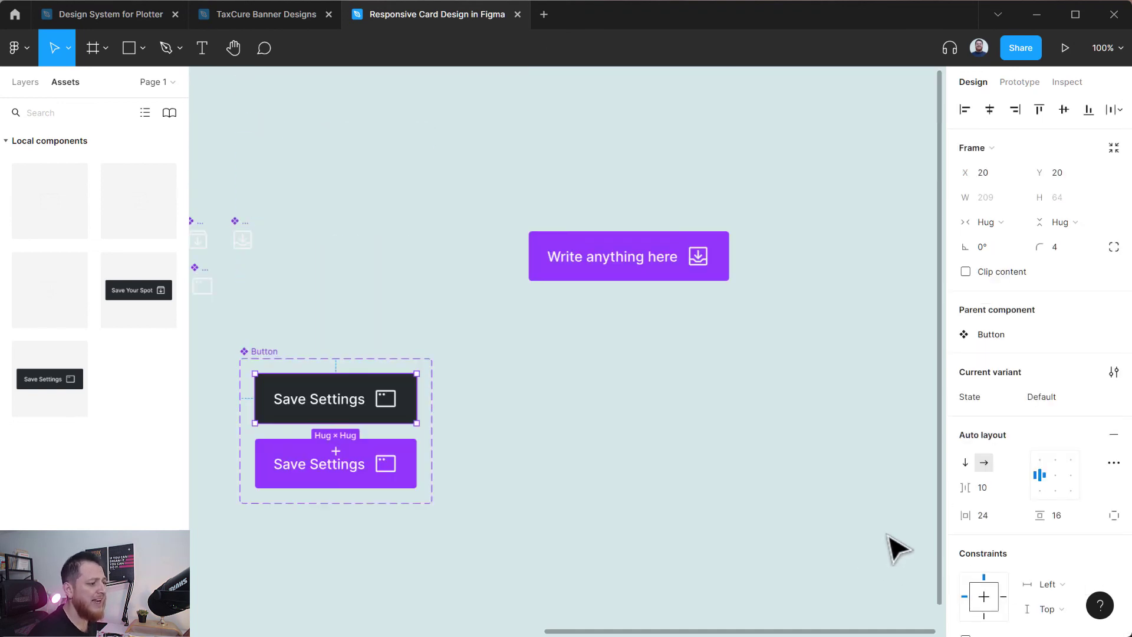
{"action": "scroll", "coordinate": [865, 523], "scroll_direction": "down", "scroll_amount": 1}
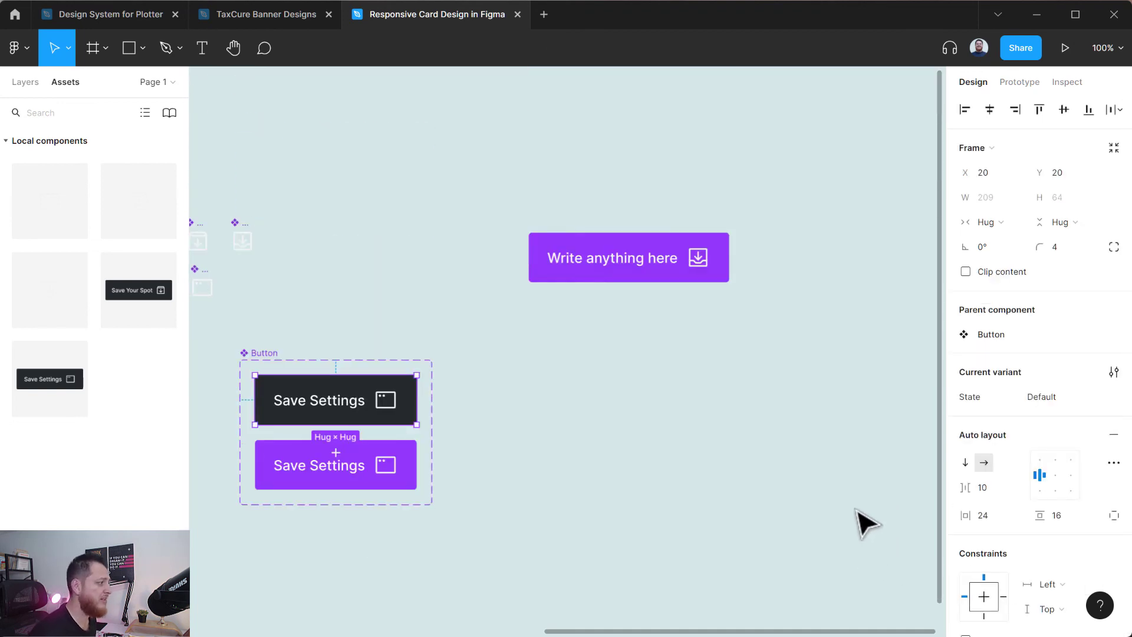
{"action": "left_click", "coordinate": [288, 367]}
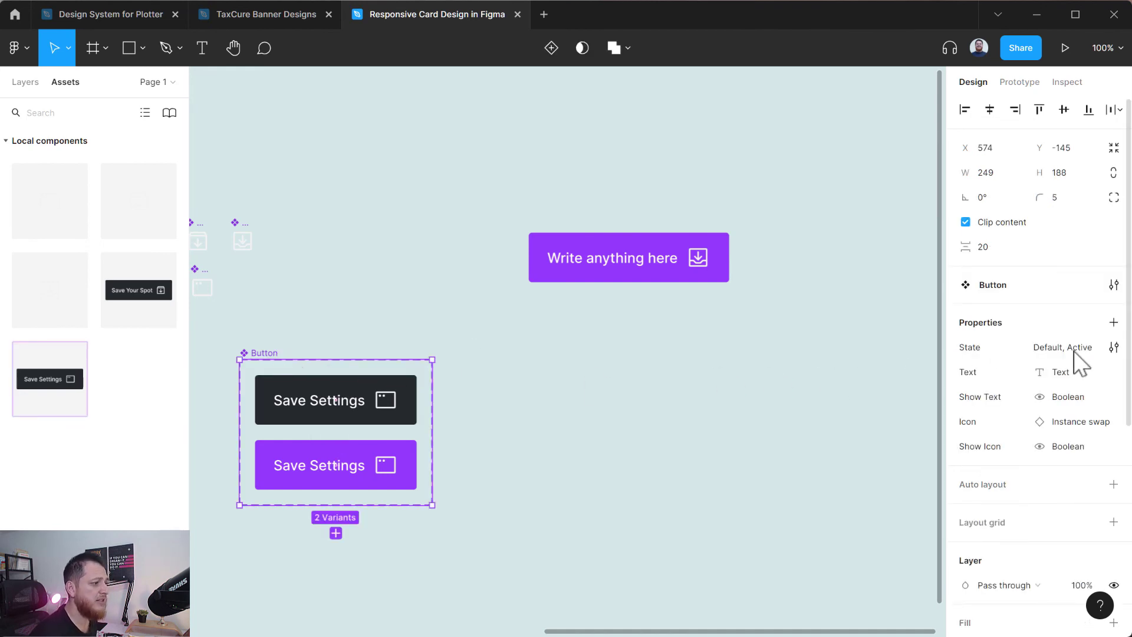
{"action": "left_click", "coordinate": [1065, 371]}
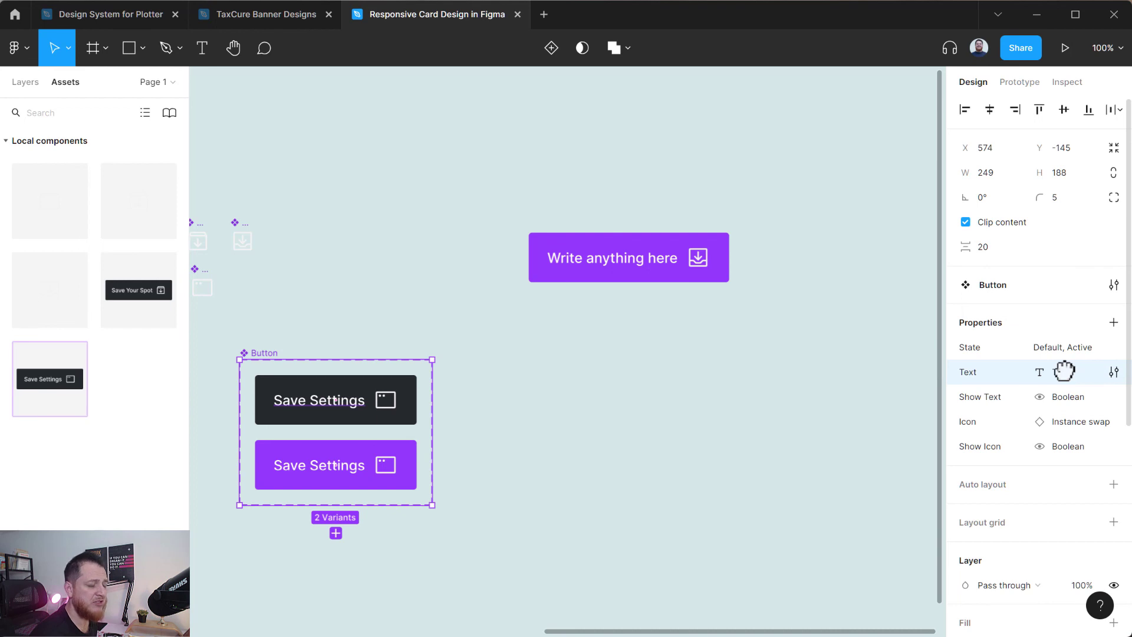
{"action": "left_click", "coordinate": [1113, 323]}
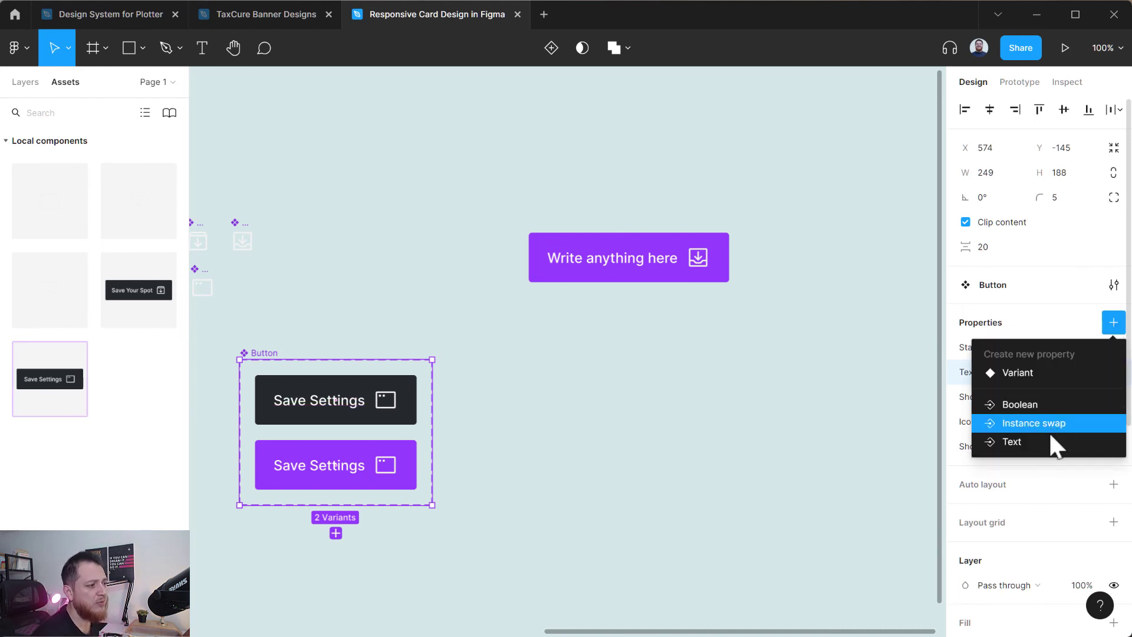